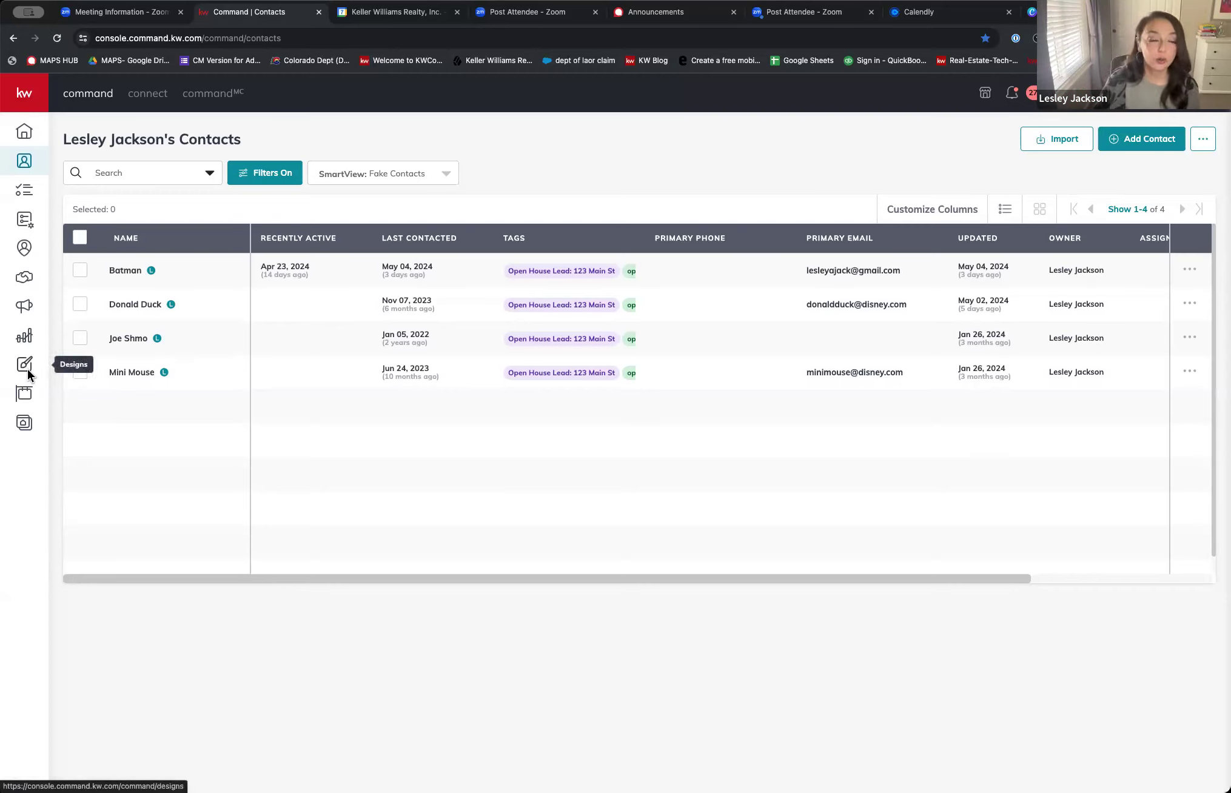
Start a new email design in the Designs section, without importing photos or text from a listing.
mouse_move(31, 96)
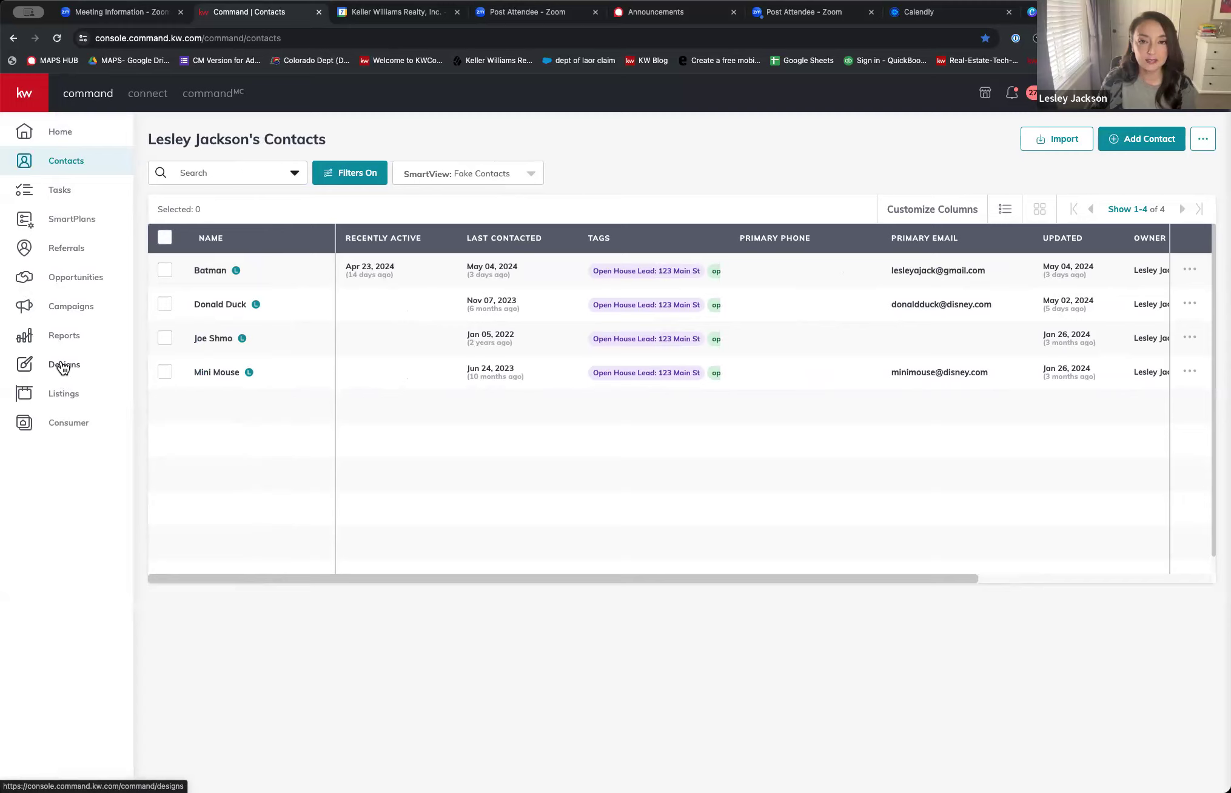
left_click(63, 366)
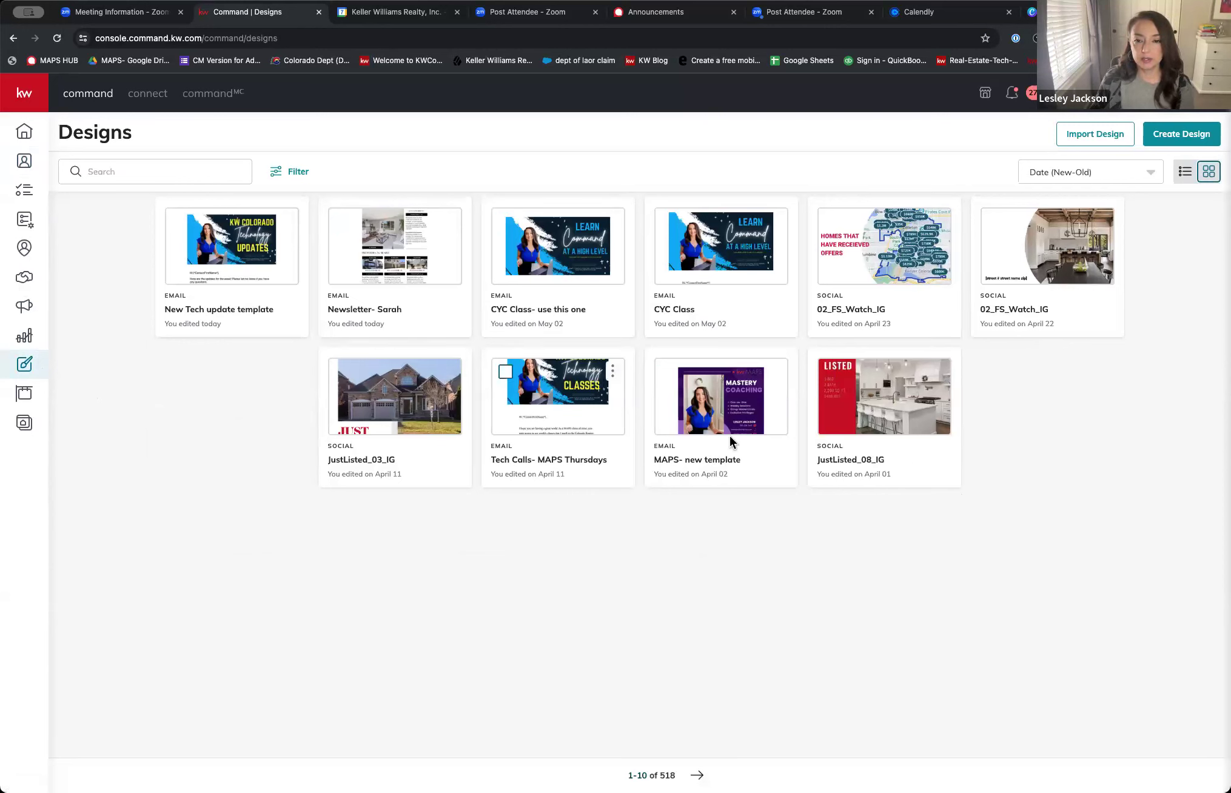
left_click(1195, 138)
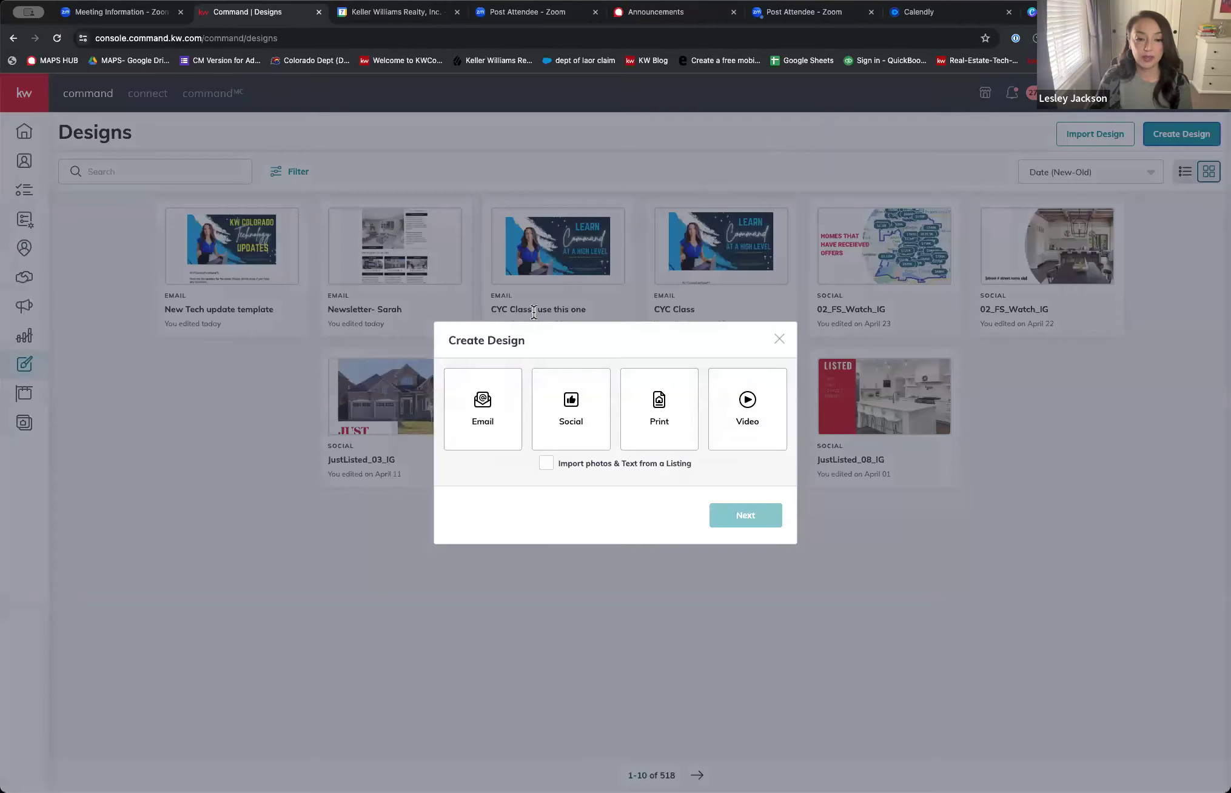
left_click(483, 434)
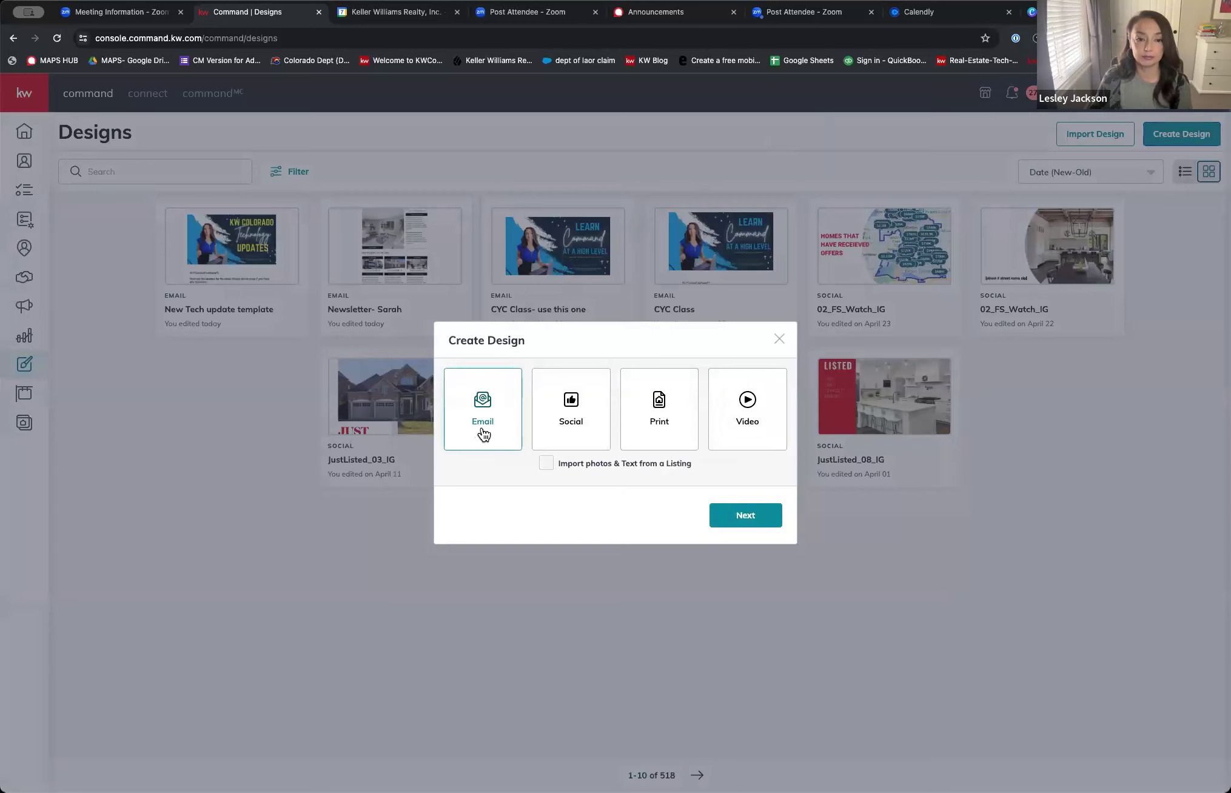
left_click(758, 517)
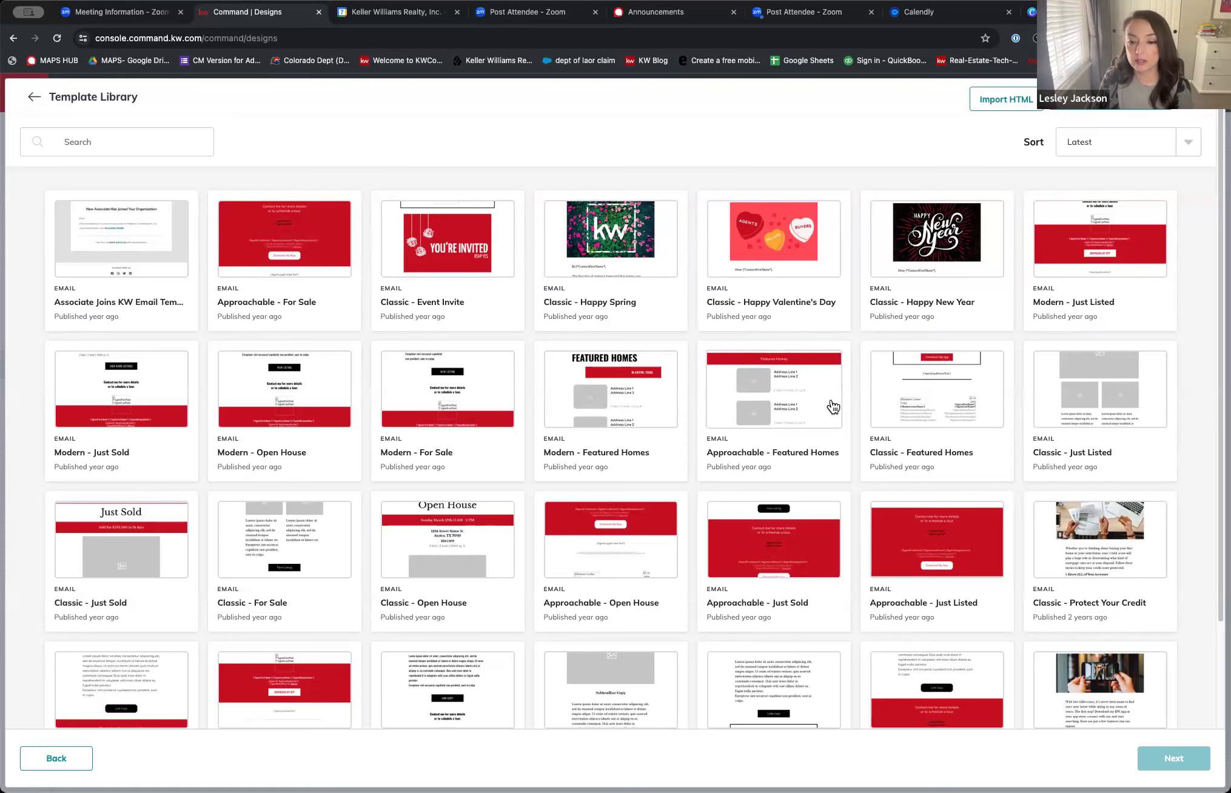
Search the template library for "newsletter" and create the design from the Modern - Newsletter B template.
scroll(928, 473, "down", 3)
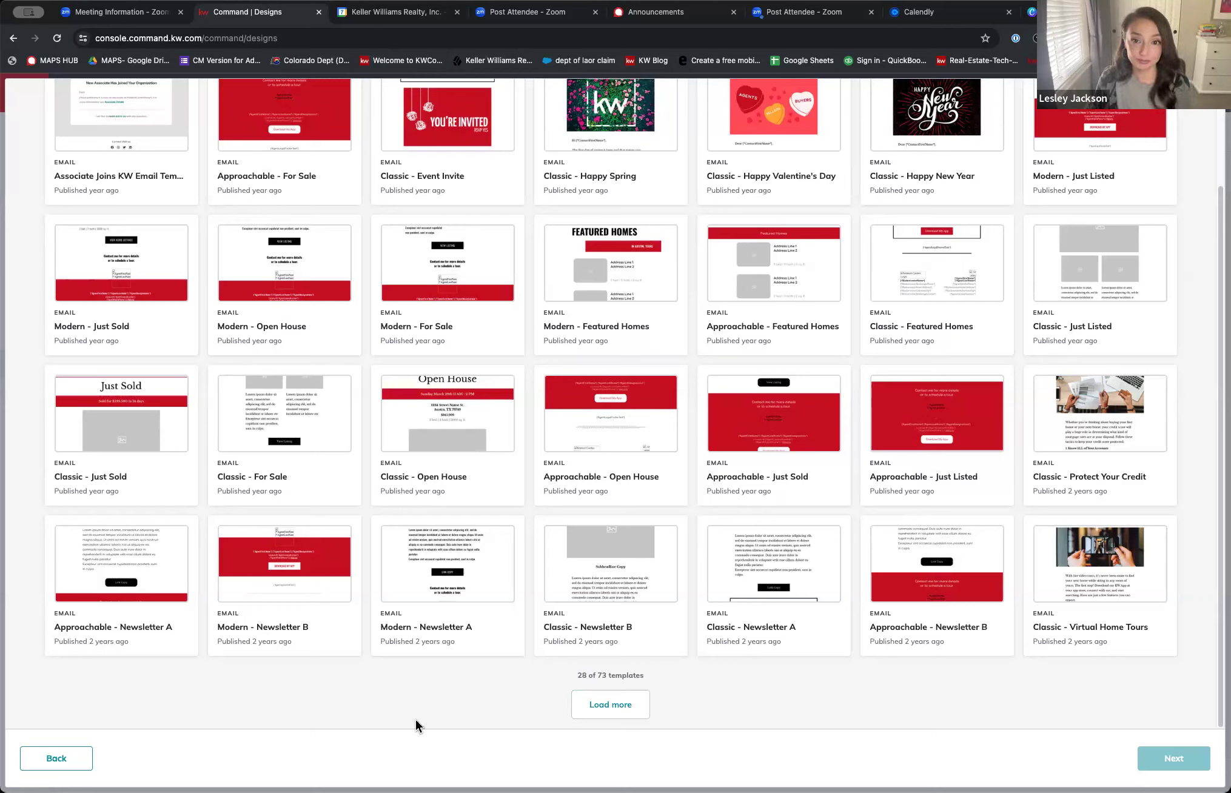
scroll(428, 715, "up", 3)
left_click(87, 137)
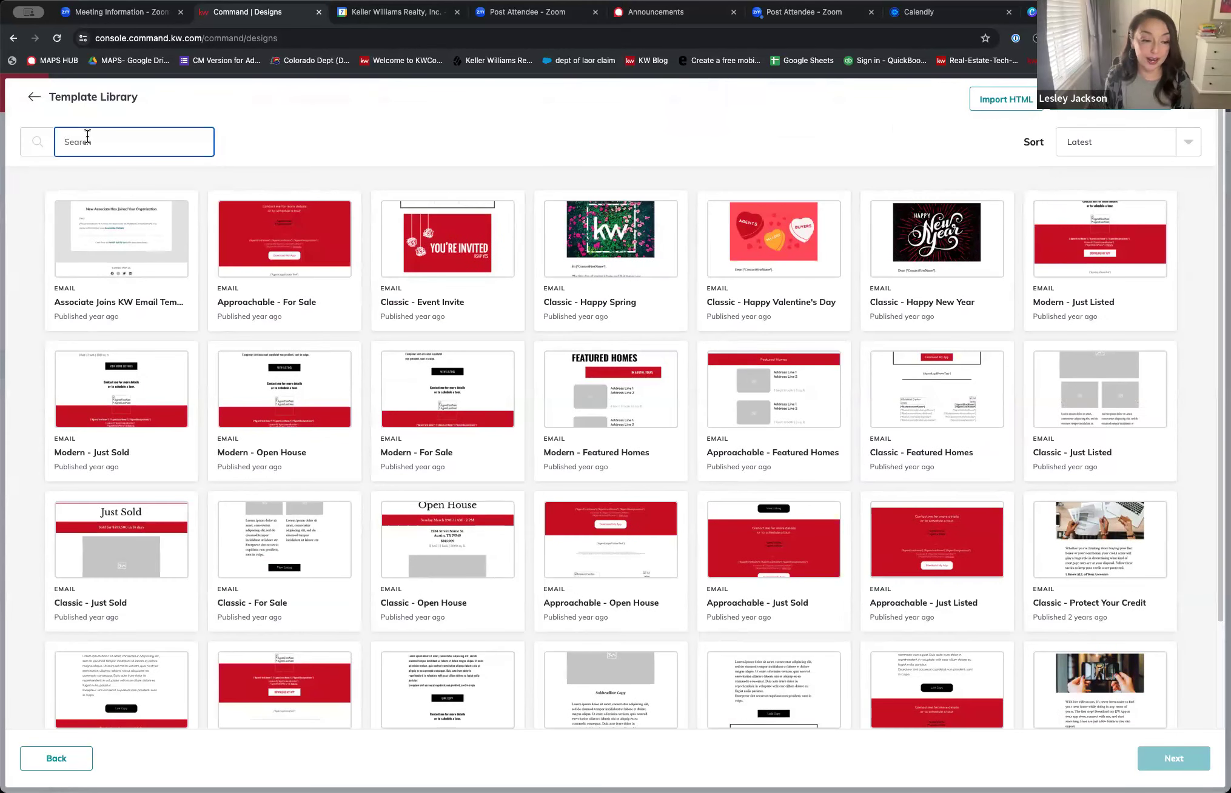
type("news")
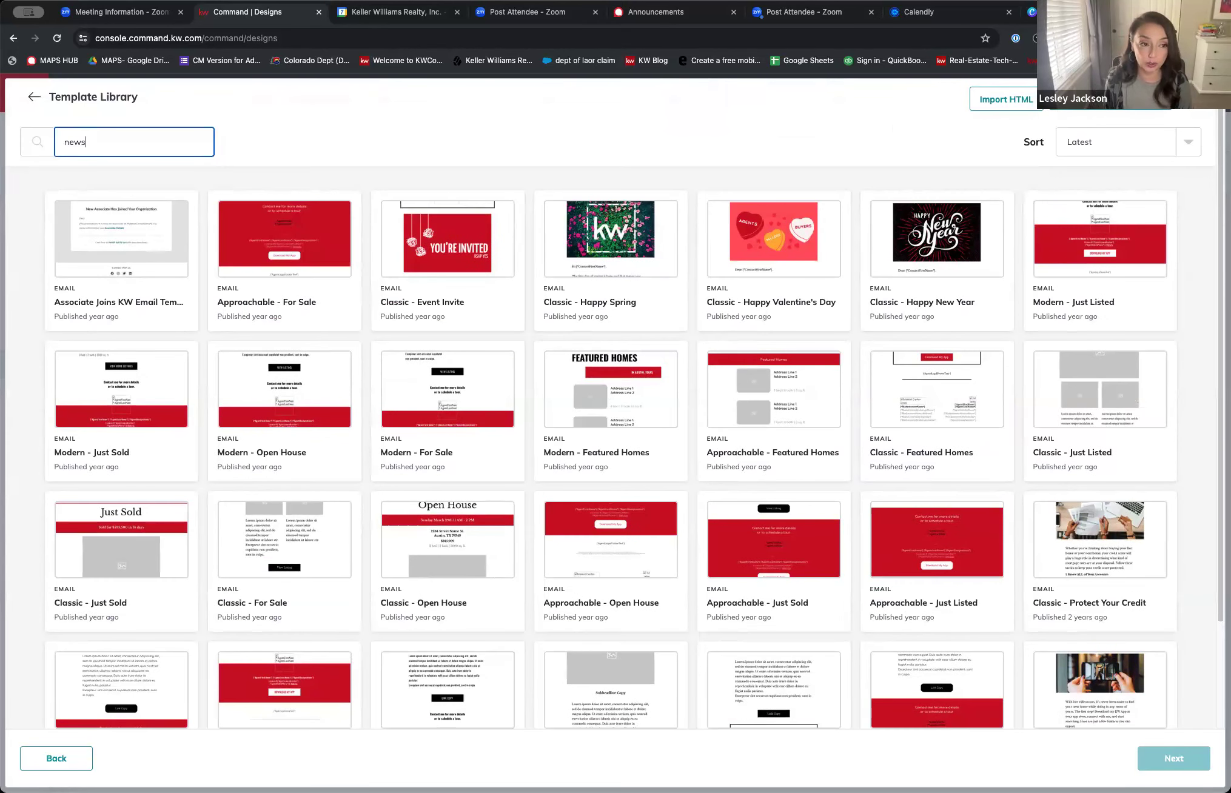
type("letter")
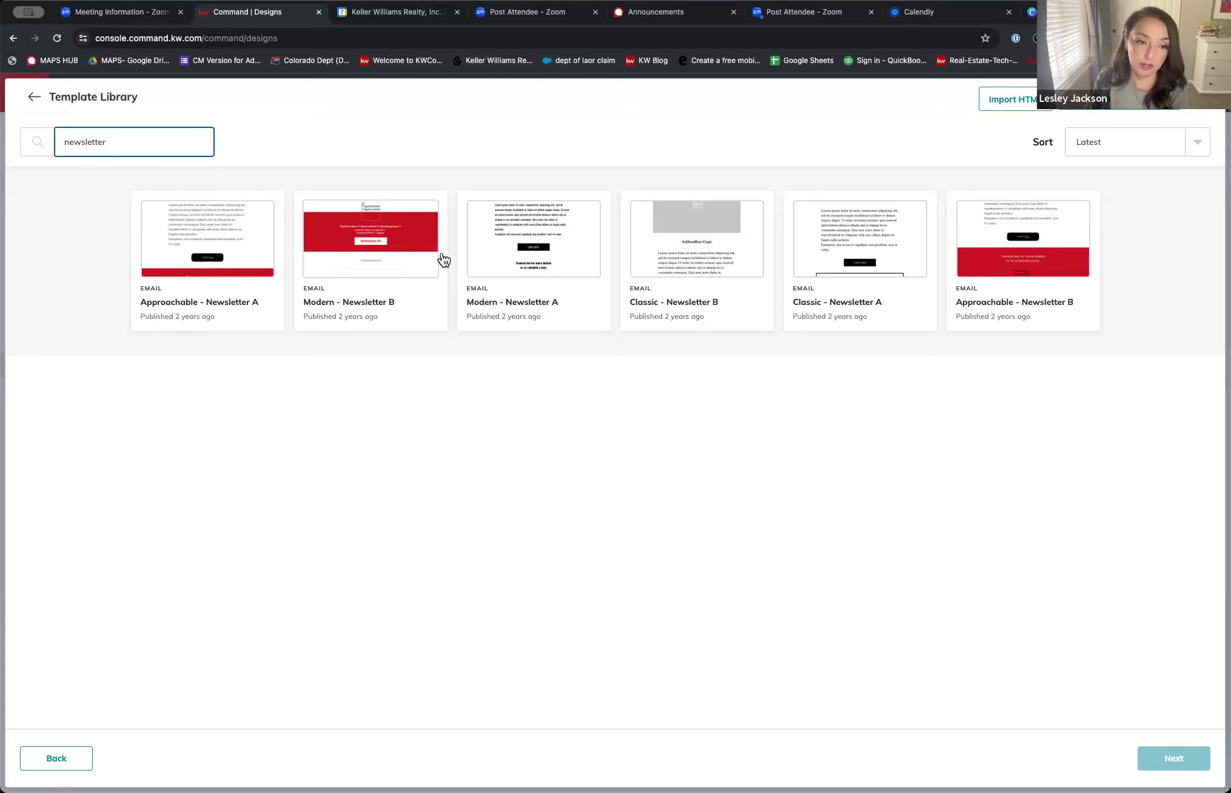
left_click(423, 302)
left_click(422, 302)
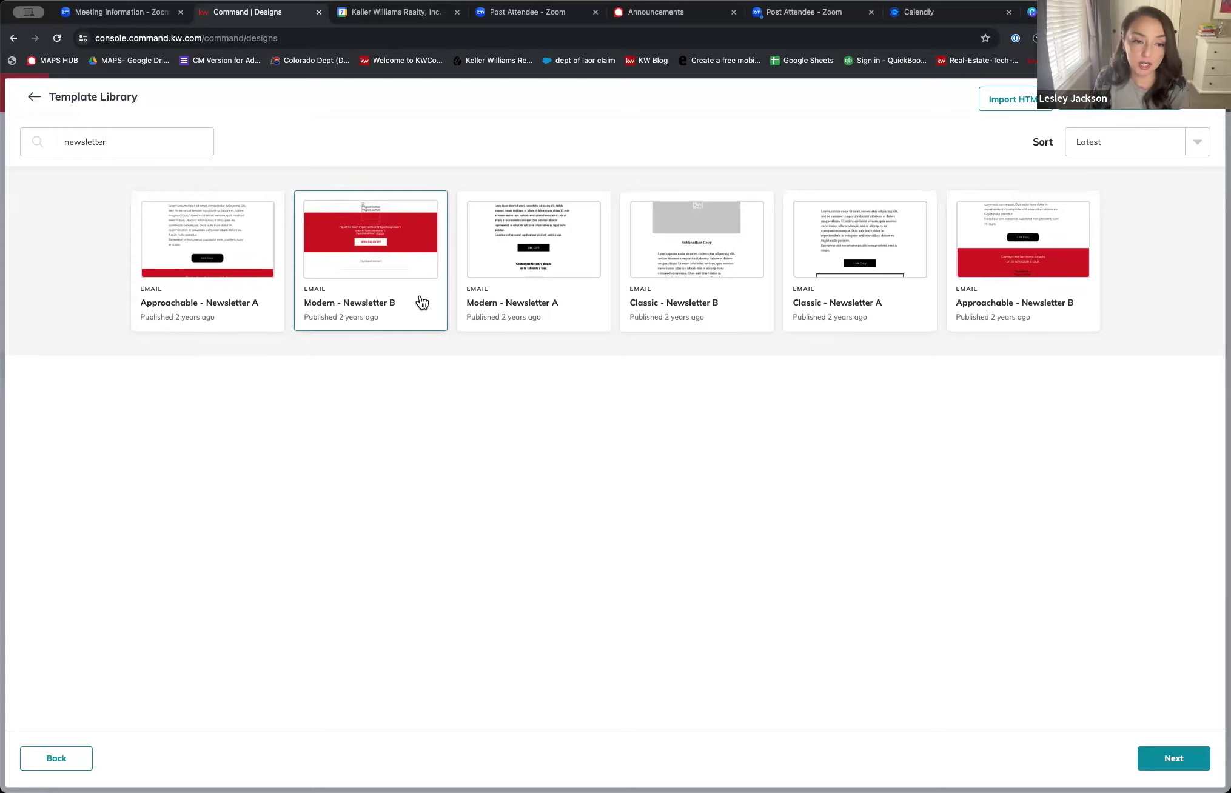
left_click(1173, 759)
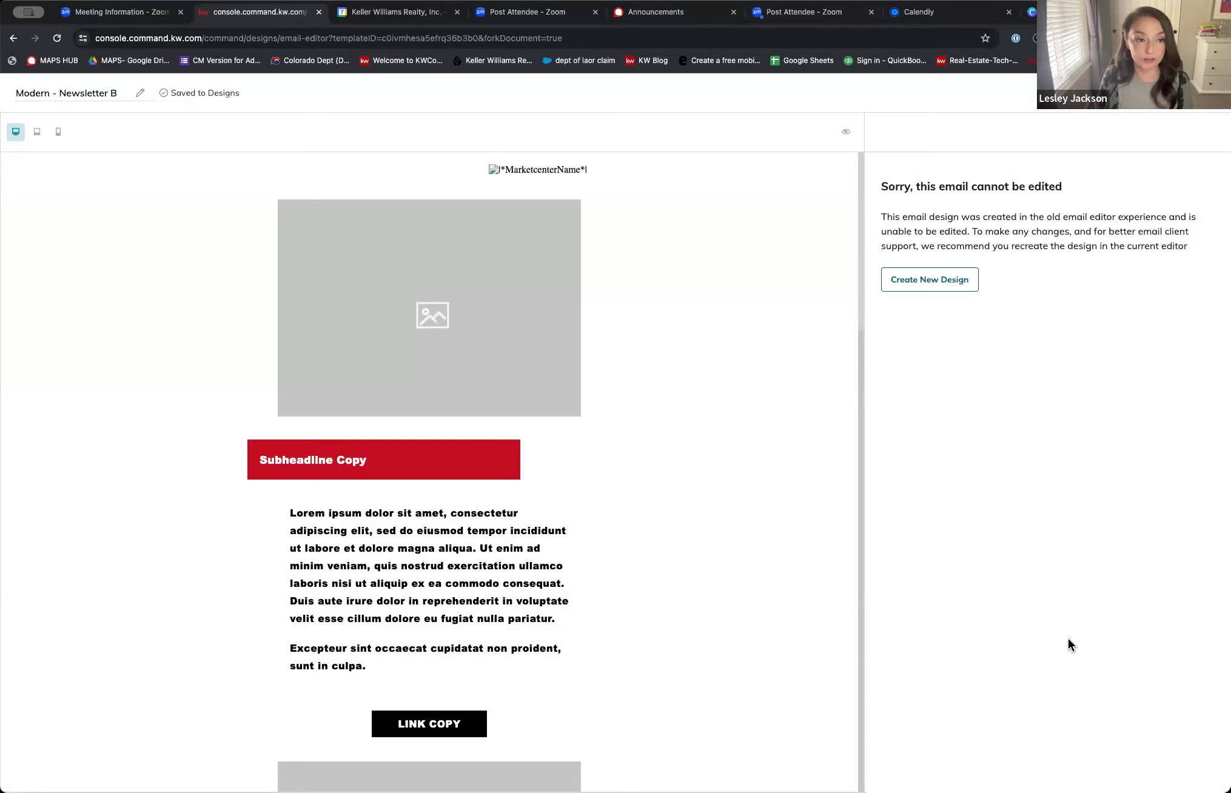
Rename the design as "Newsletter- Monthly".
left_click(111, 95)
triple_click(111, 97)
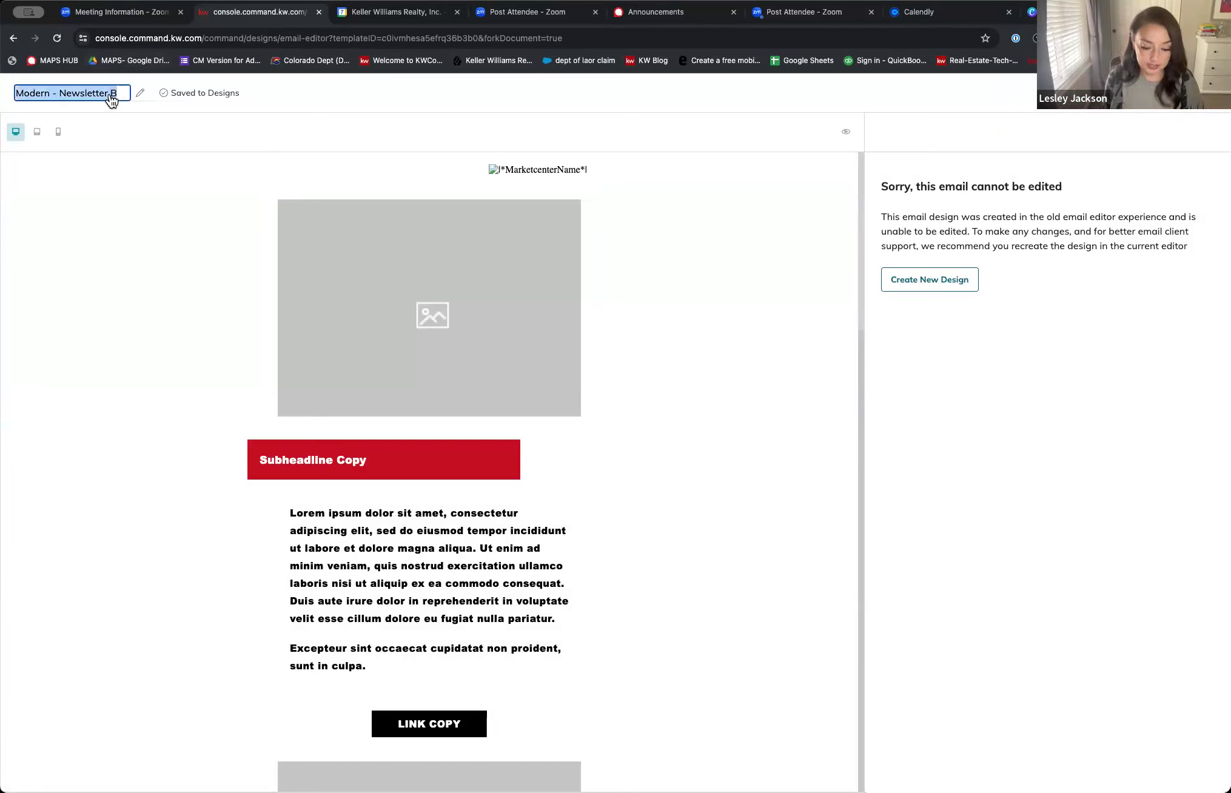
type("Newsletter")
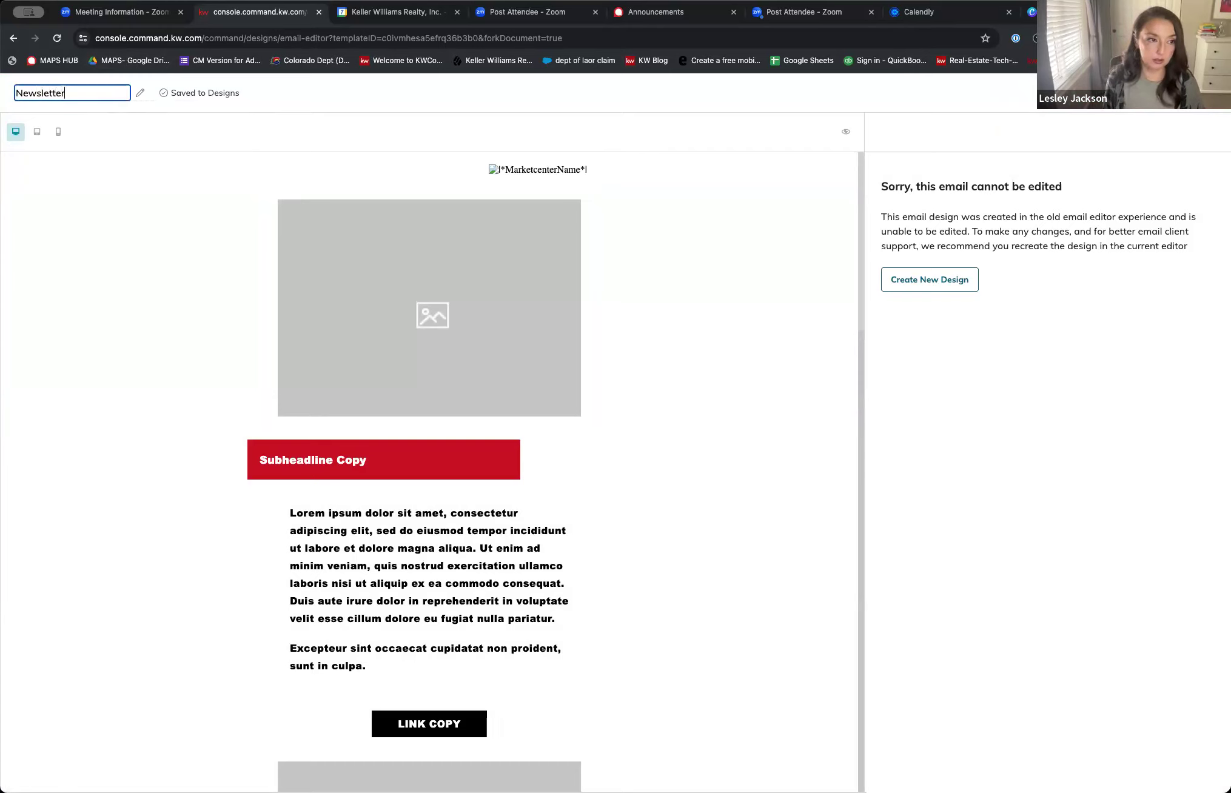
type("- Monthly")
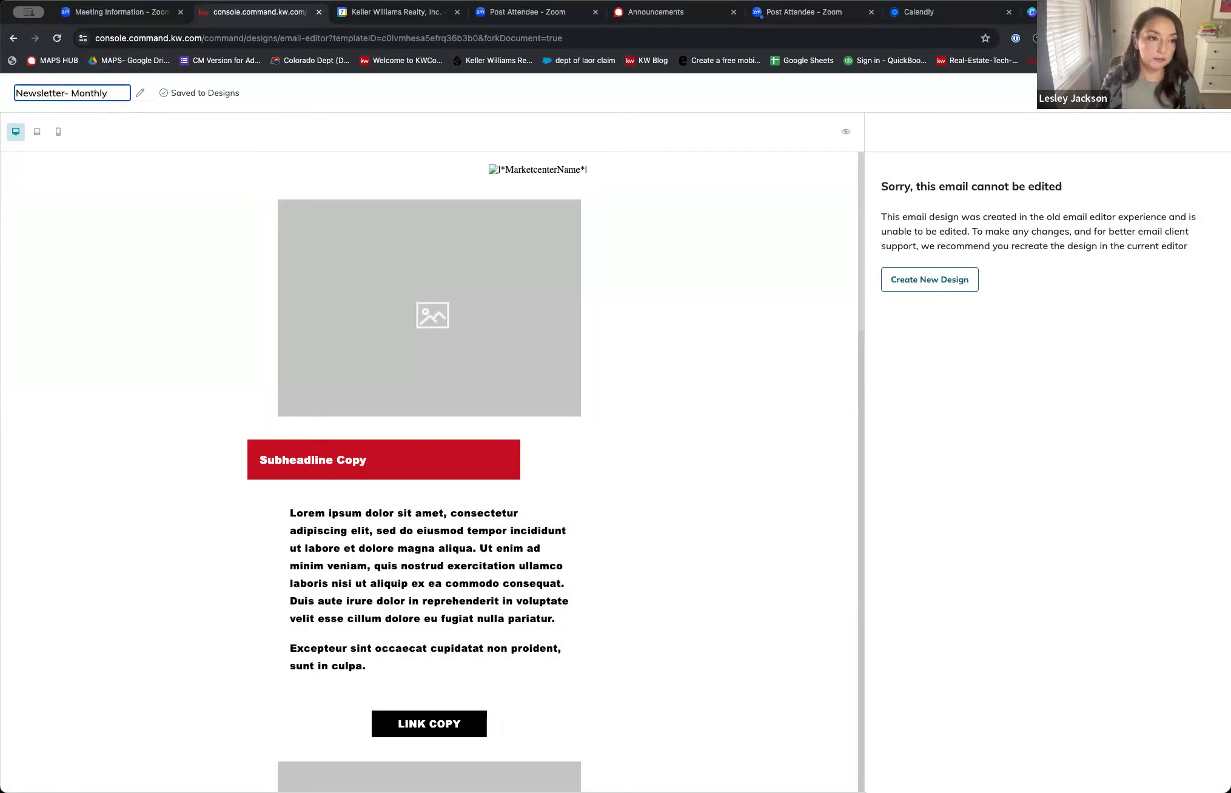
left_click(250, 99)
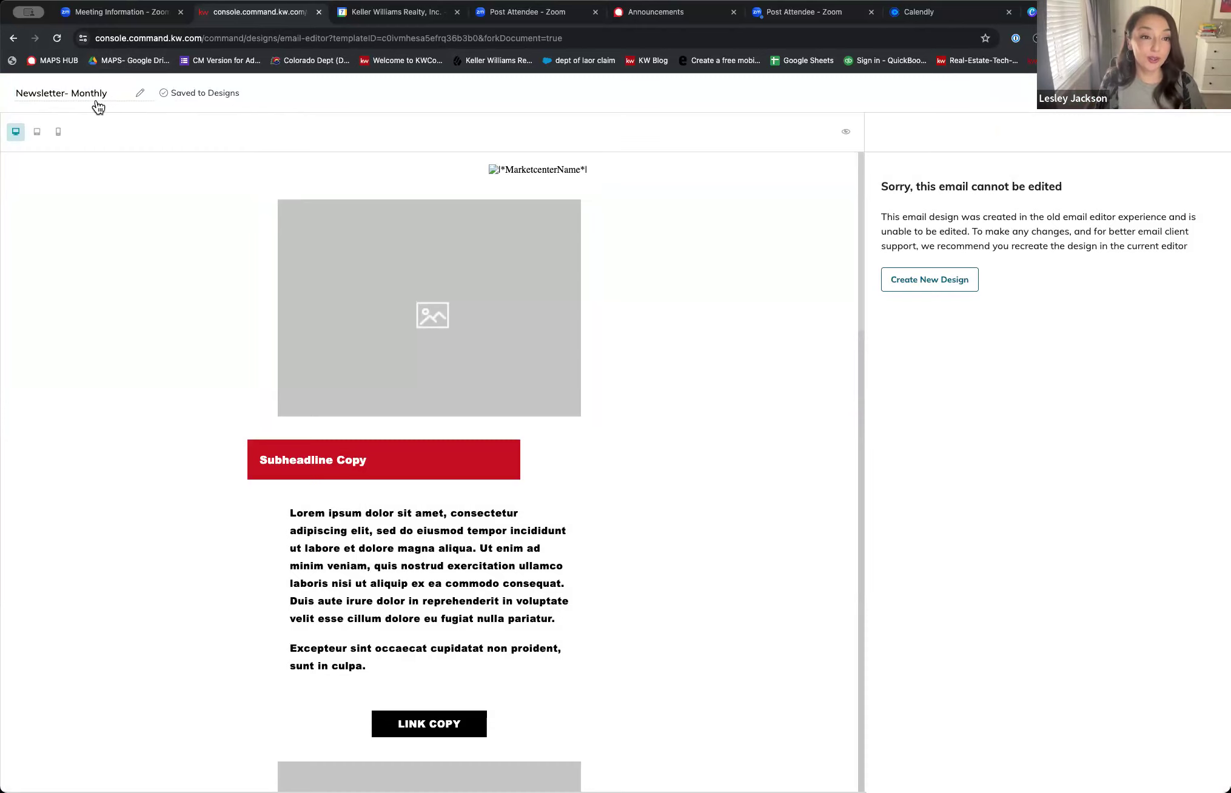
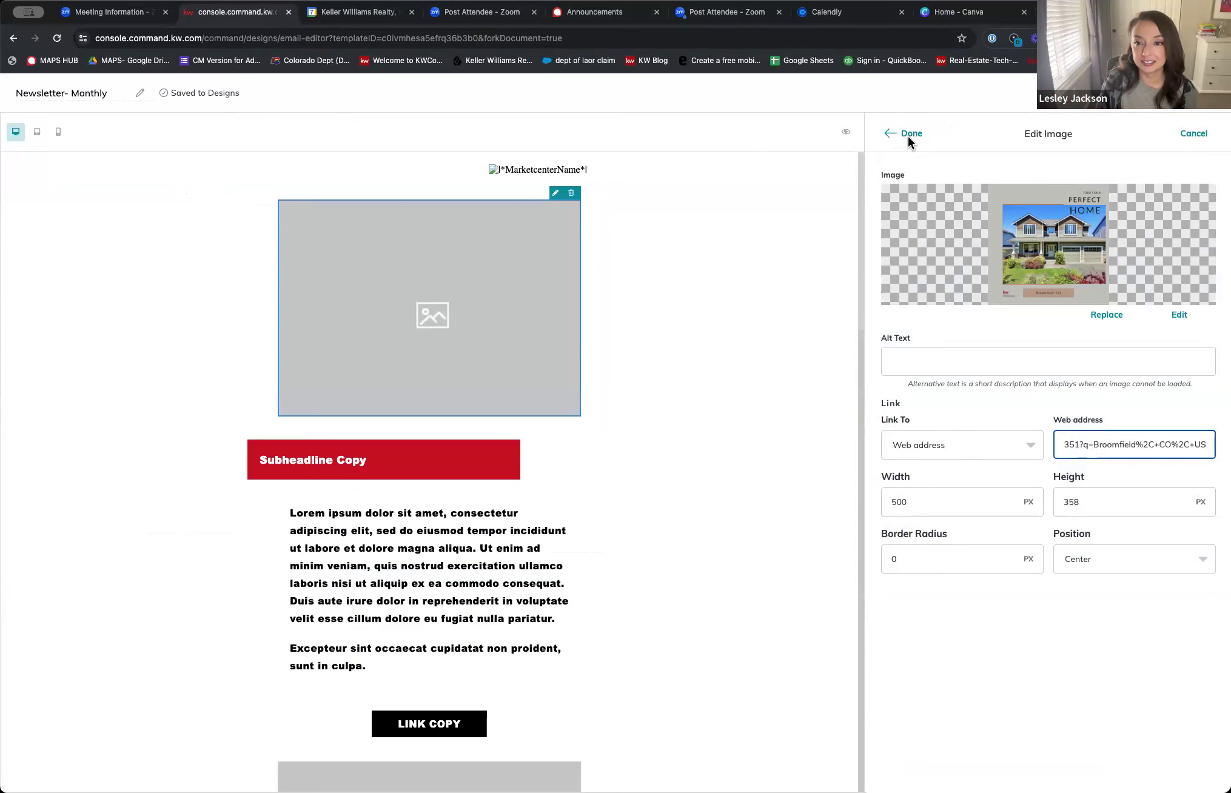
Apply the Perfect Home picture and its web address link to the newsletter's first image block.
left_click(908, 134)
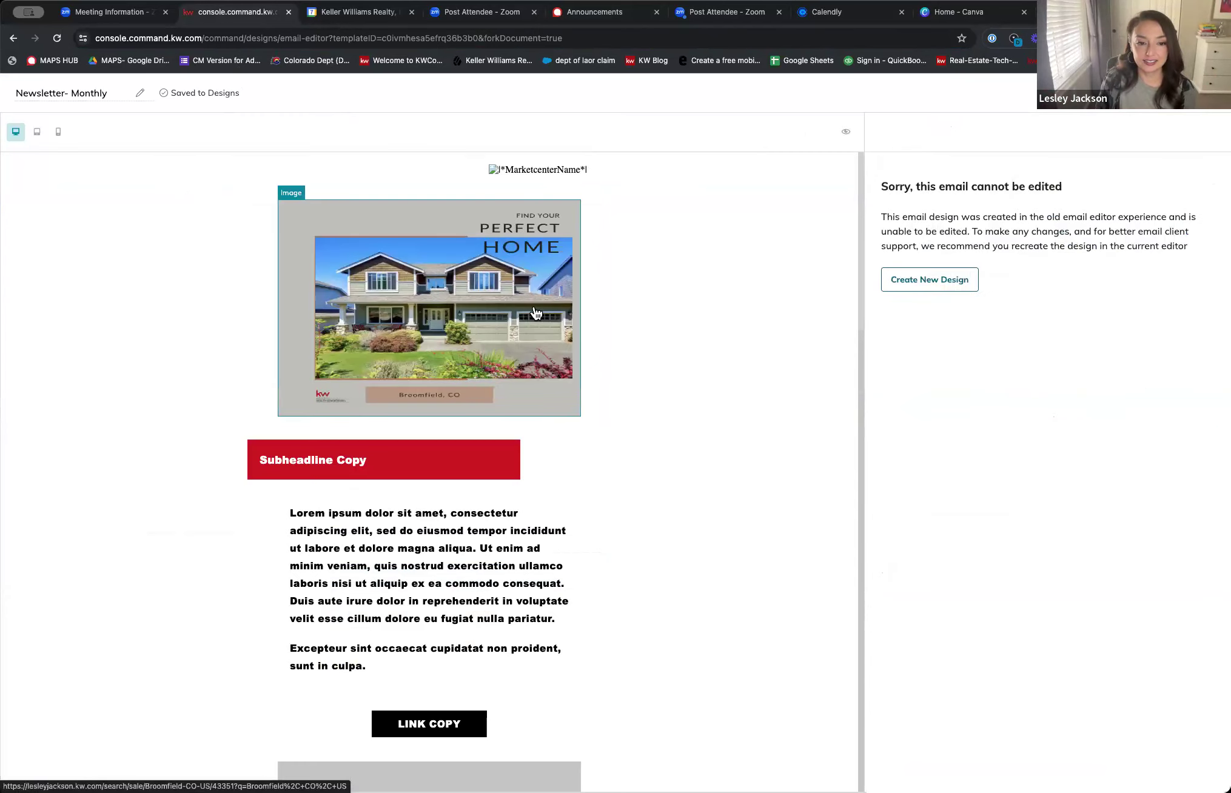
Set the width of the Perfect Home image to 300 px and apply the change.
left_click(535, 313)
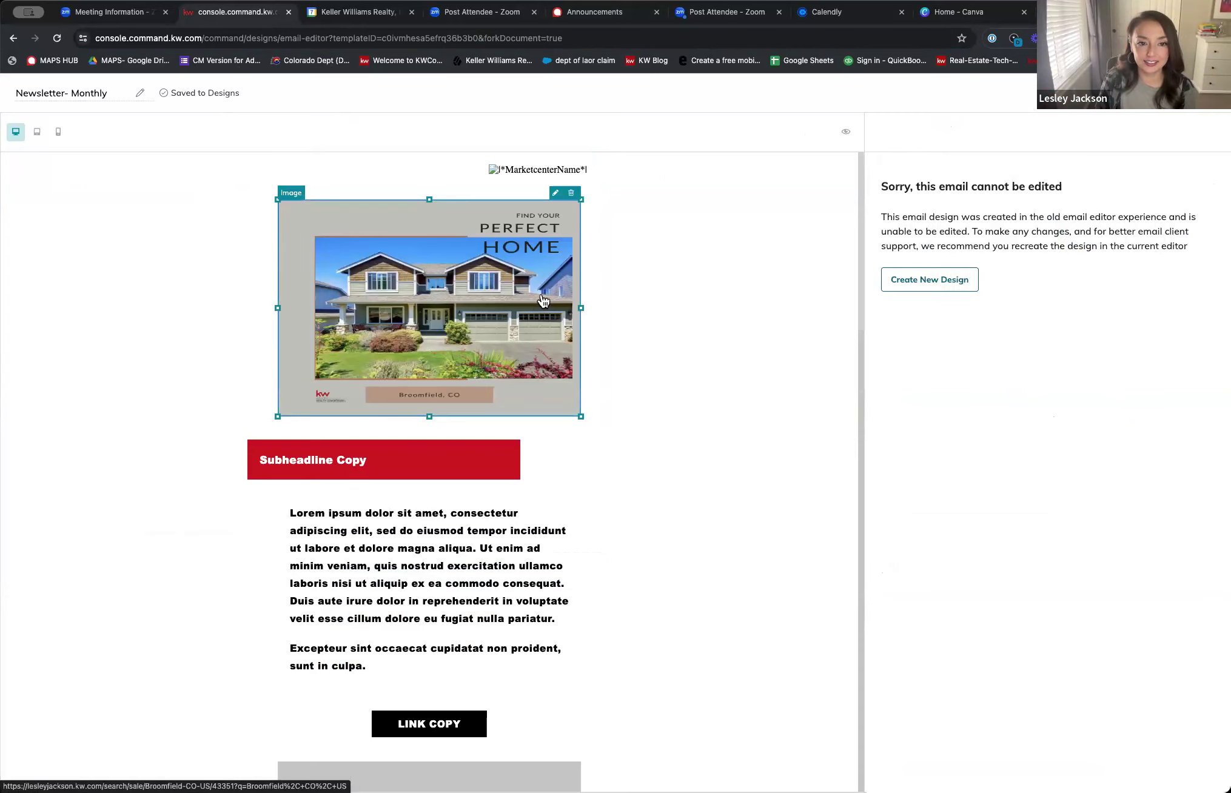
left_click(555, 193)
left_click(898, 502)
key("BackSpace")
type("3")
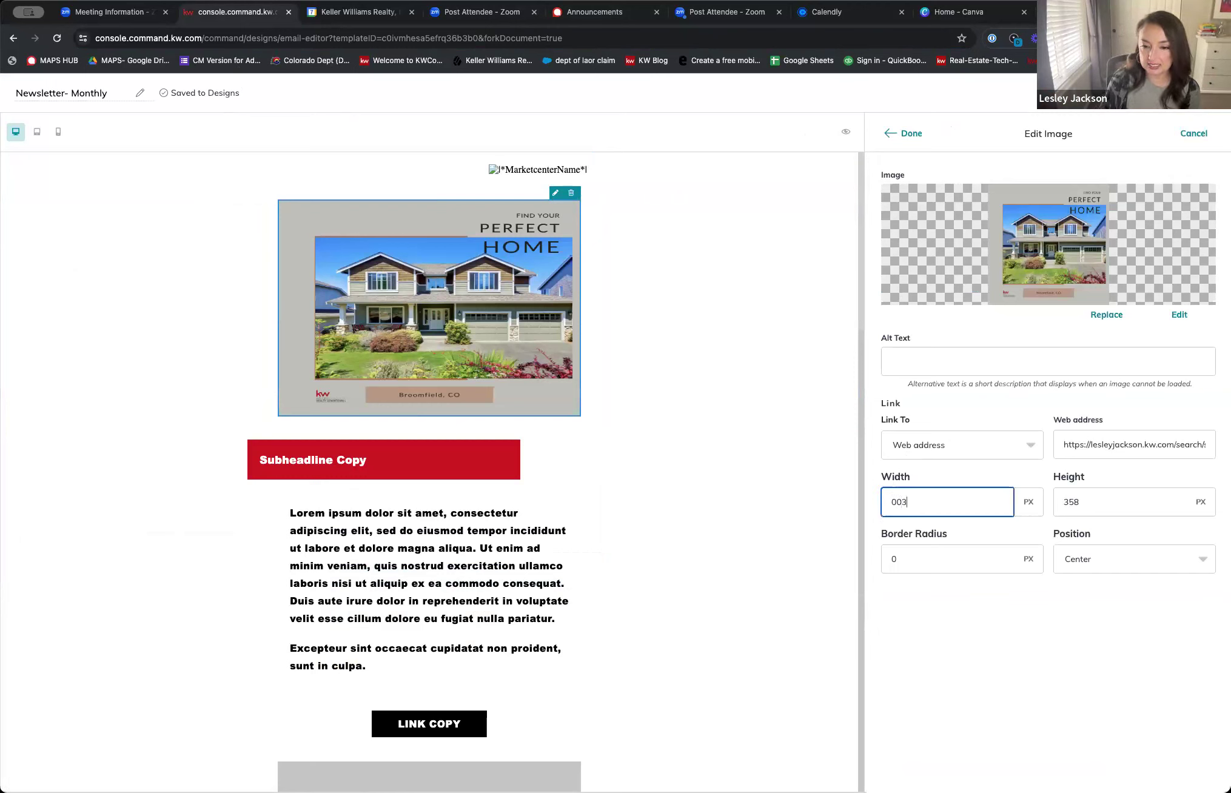
key("BackSpace")
key("BackSpace")
key("BackSpace")
type("300")
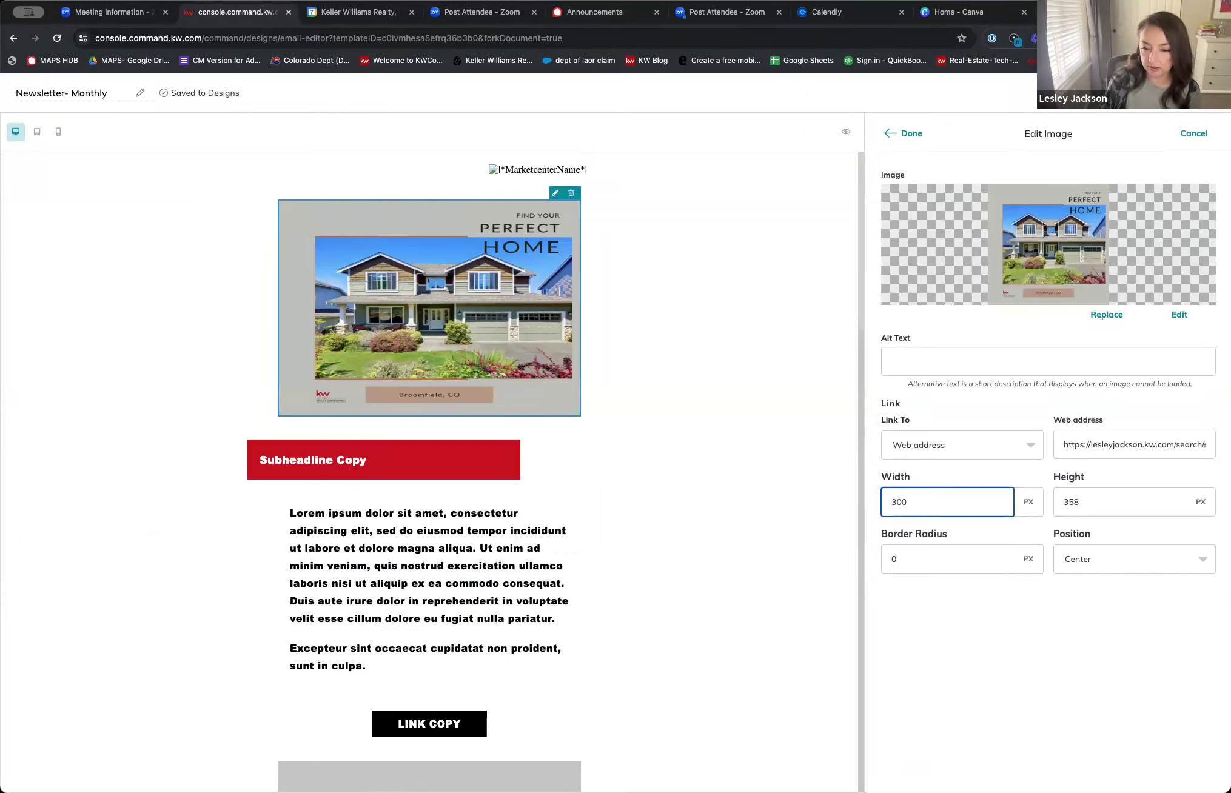
left_click(910, 133)
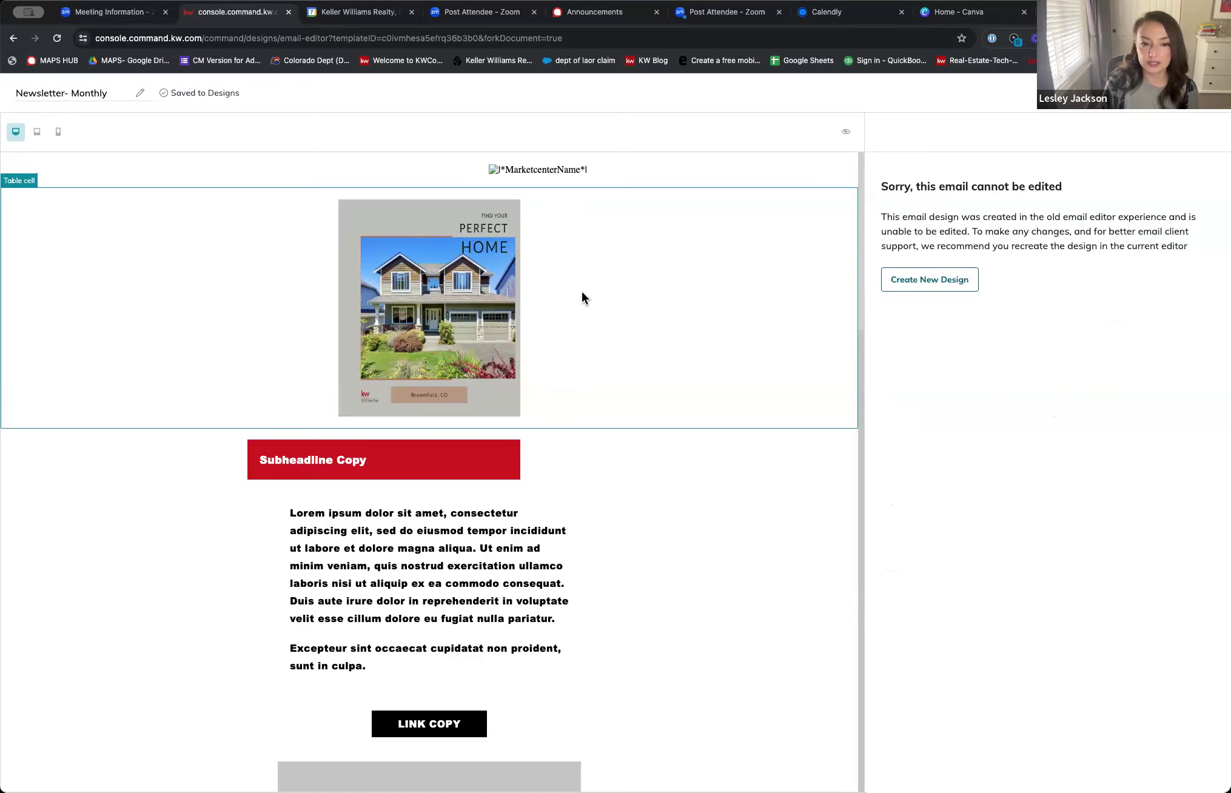
Set the width of the Perfect Home image to 400 px and apply the change.
left_click(503, 203)
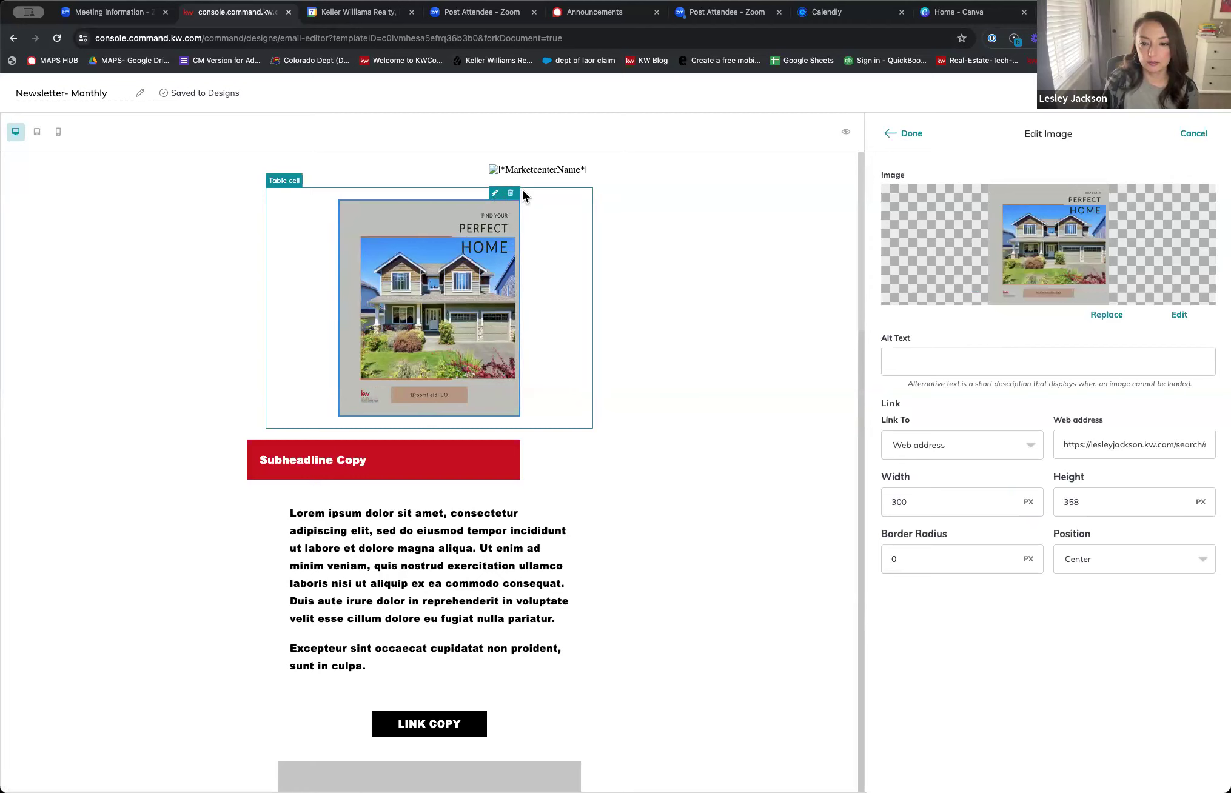
left_click_drag(914, 500, 809, 511)
type("400")
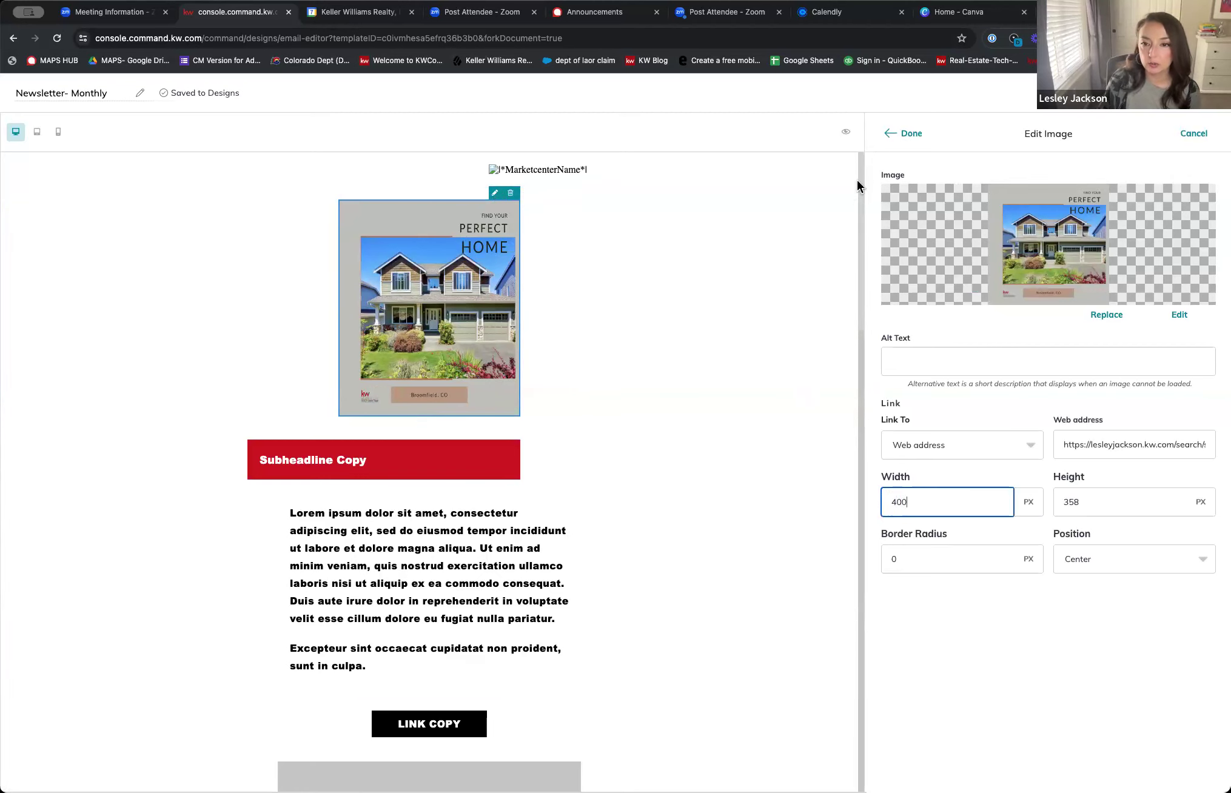
left_click(895, 133)
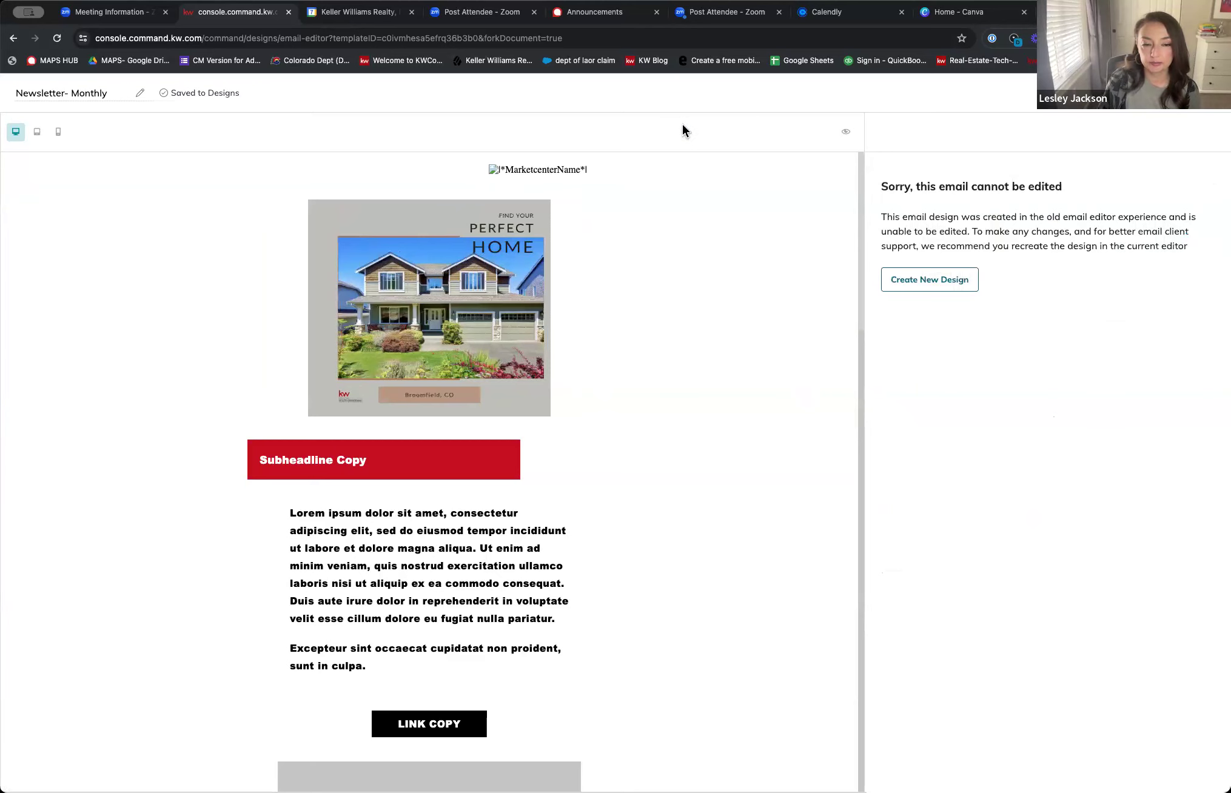
Set the height of the Perfect Home image to 485 px and apply the change.
left_click(525, 193)
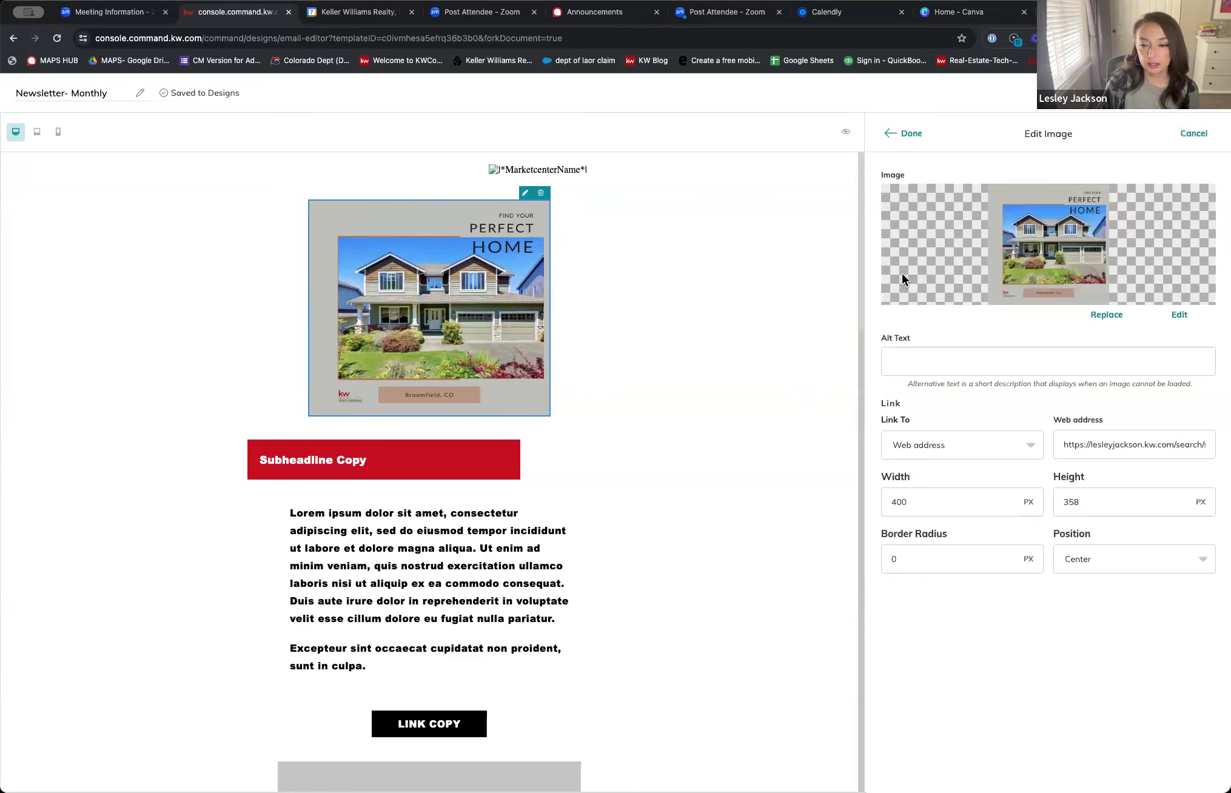
left_click(1112, 487)
key("BackSpace")
key("BackSpace")
key("BackSpace")
type("580")
key("BackSpace")
key("BackSpace")
key("BackSpace")
type("485")
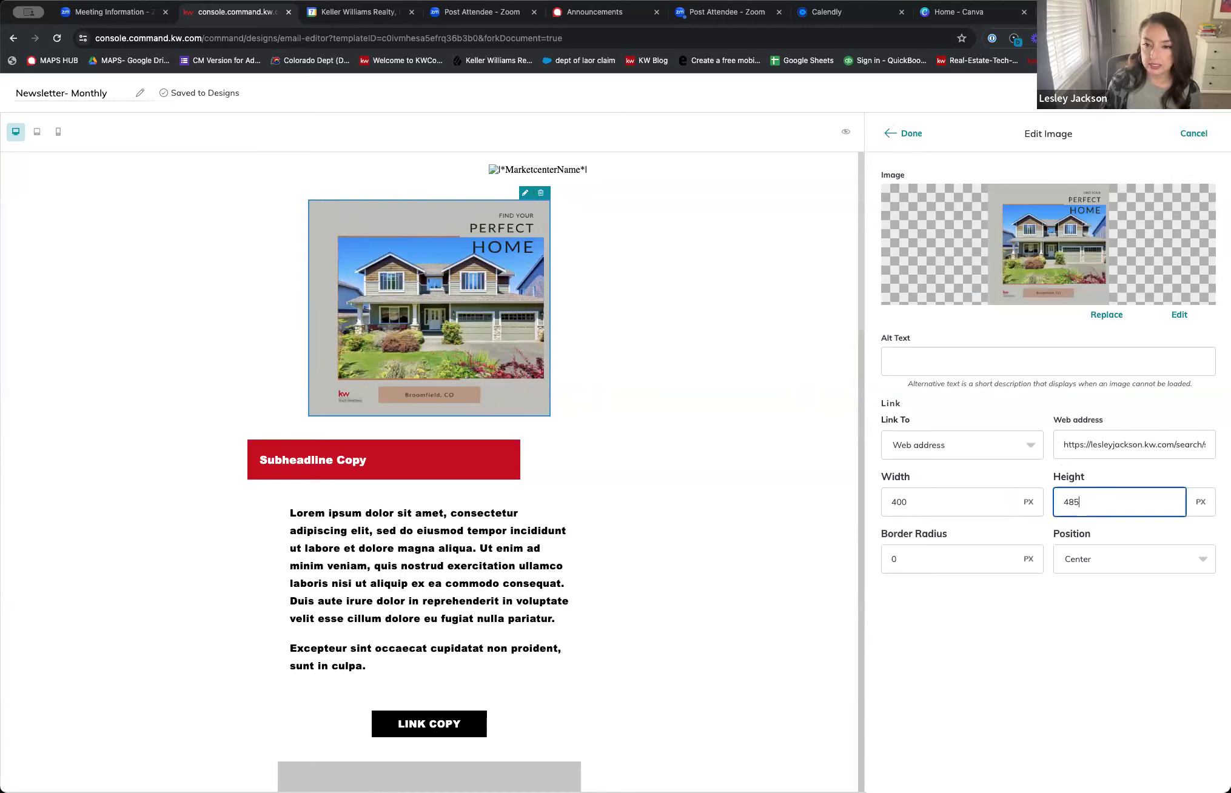
left_click(900, 136)
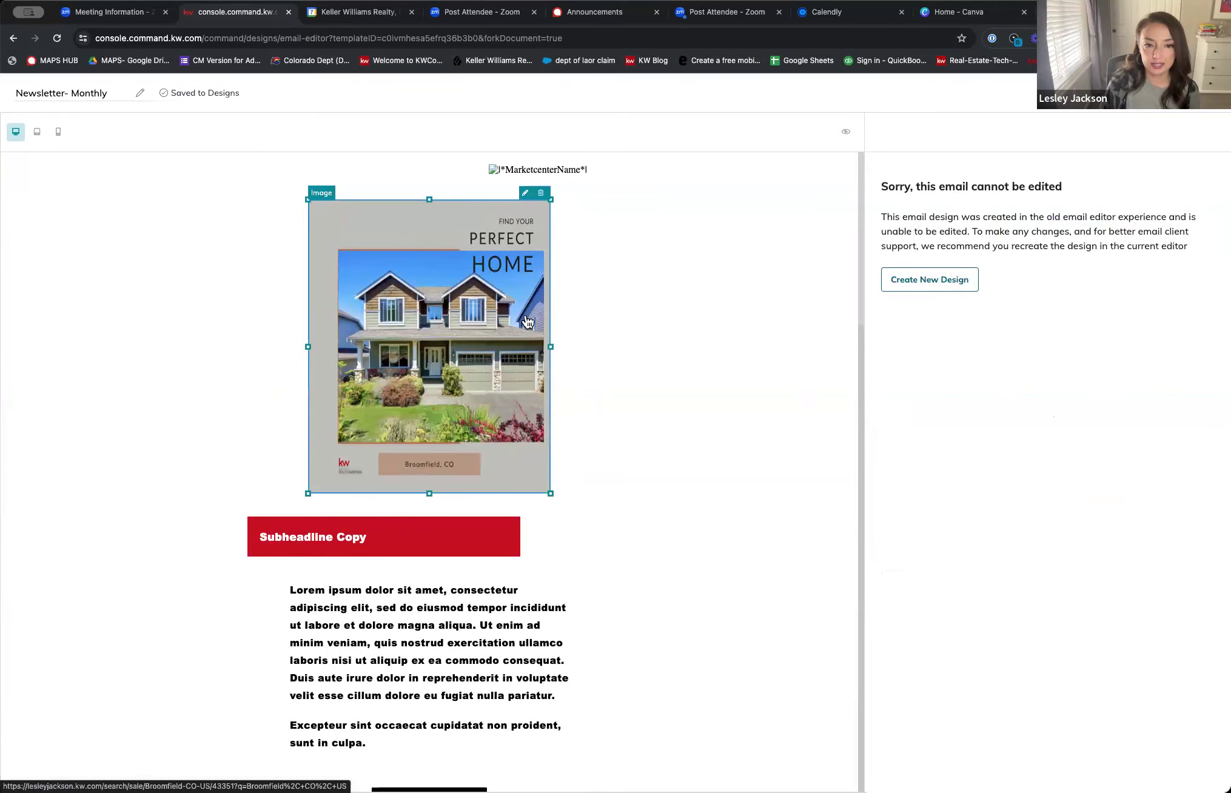
Set the width of the Perfect Home image to 425 px and apply the change.
left_click(525, 193)
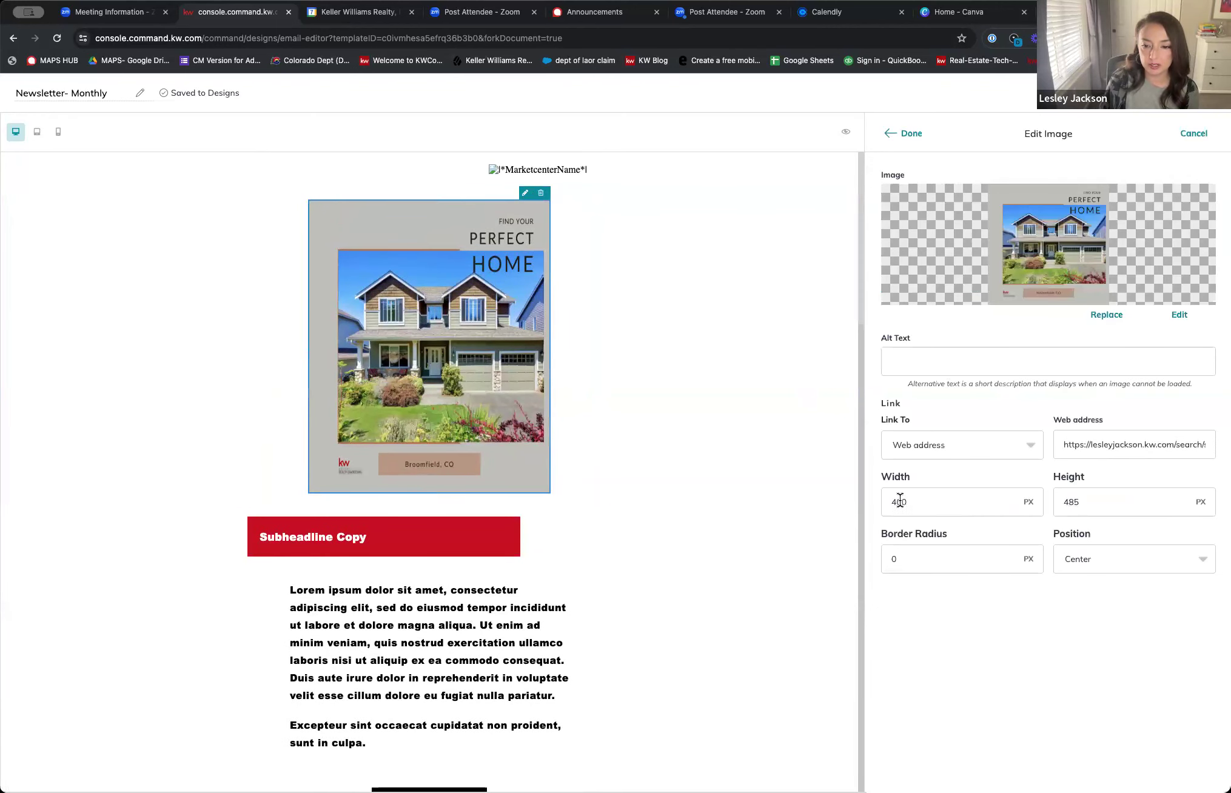
left_click(926, 501)
key("BackSpace")
key("BackSpace")
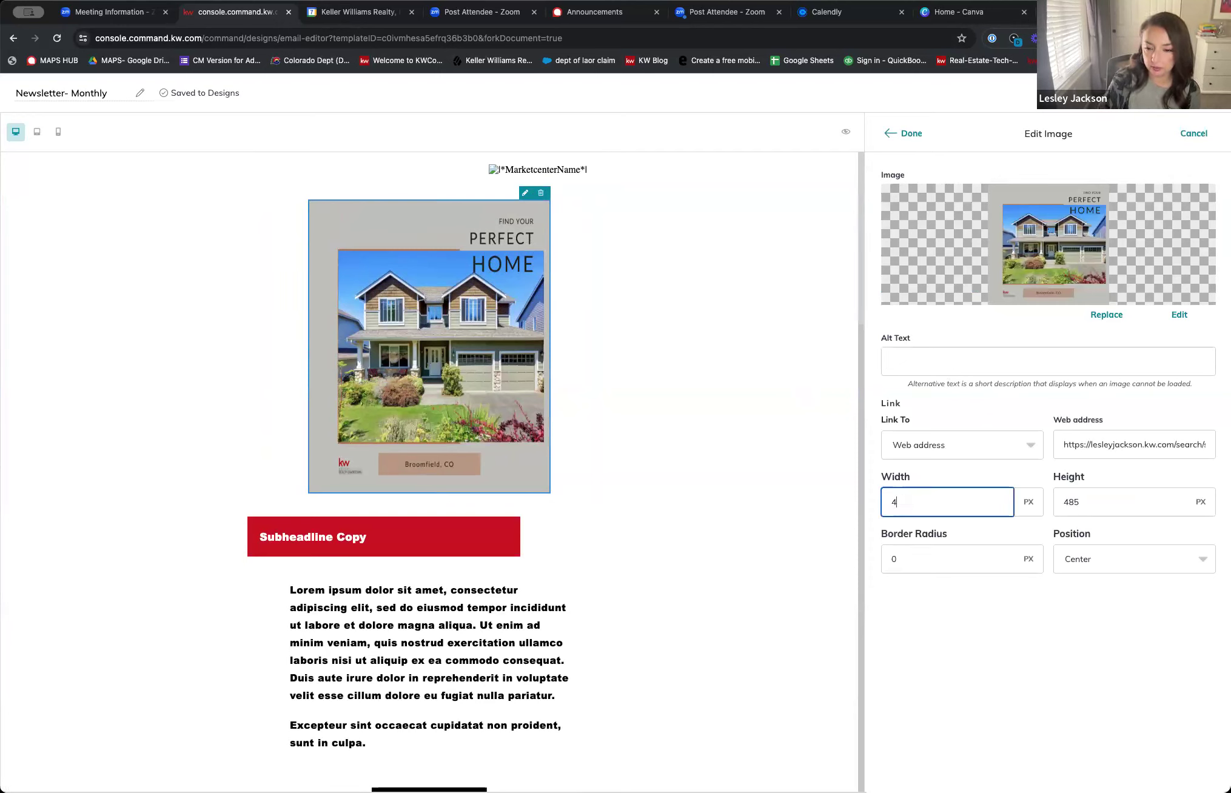
type("25")
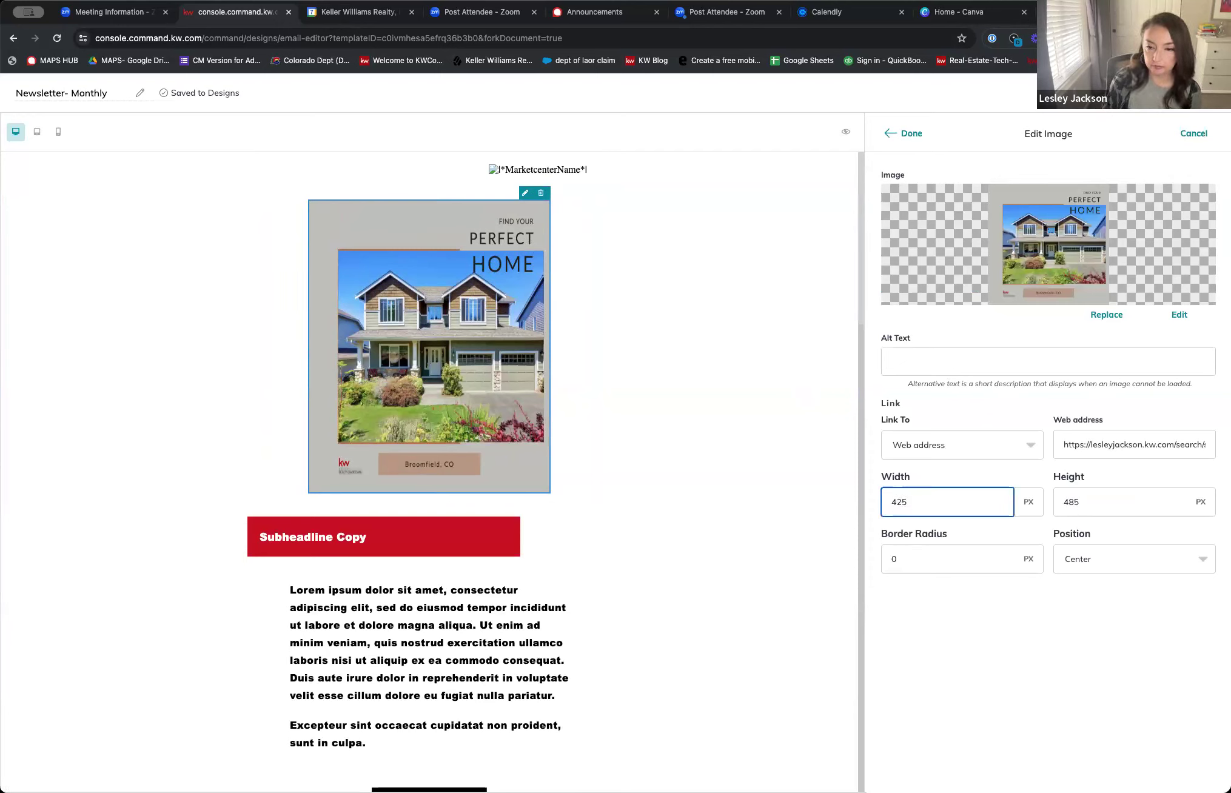
left_click(908, 133)
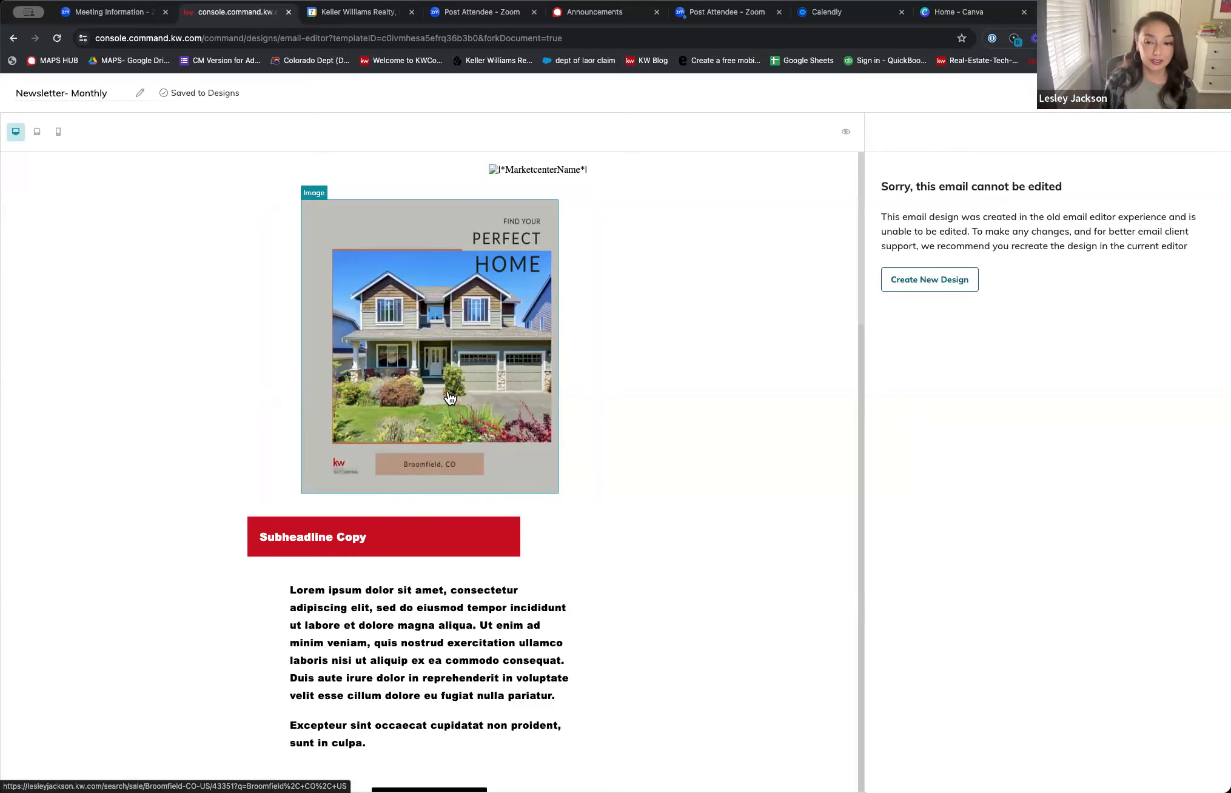
Replace the Subheadline Copy text in the red banner below the Perfect Home image with "Monthly Newsletter in Broomfield, CO:" and apply it.
scroll(449, 397, "down", 5)
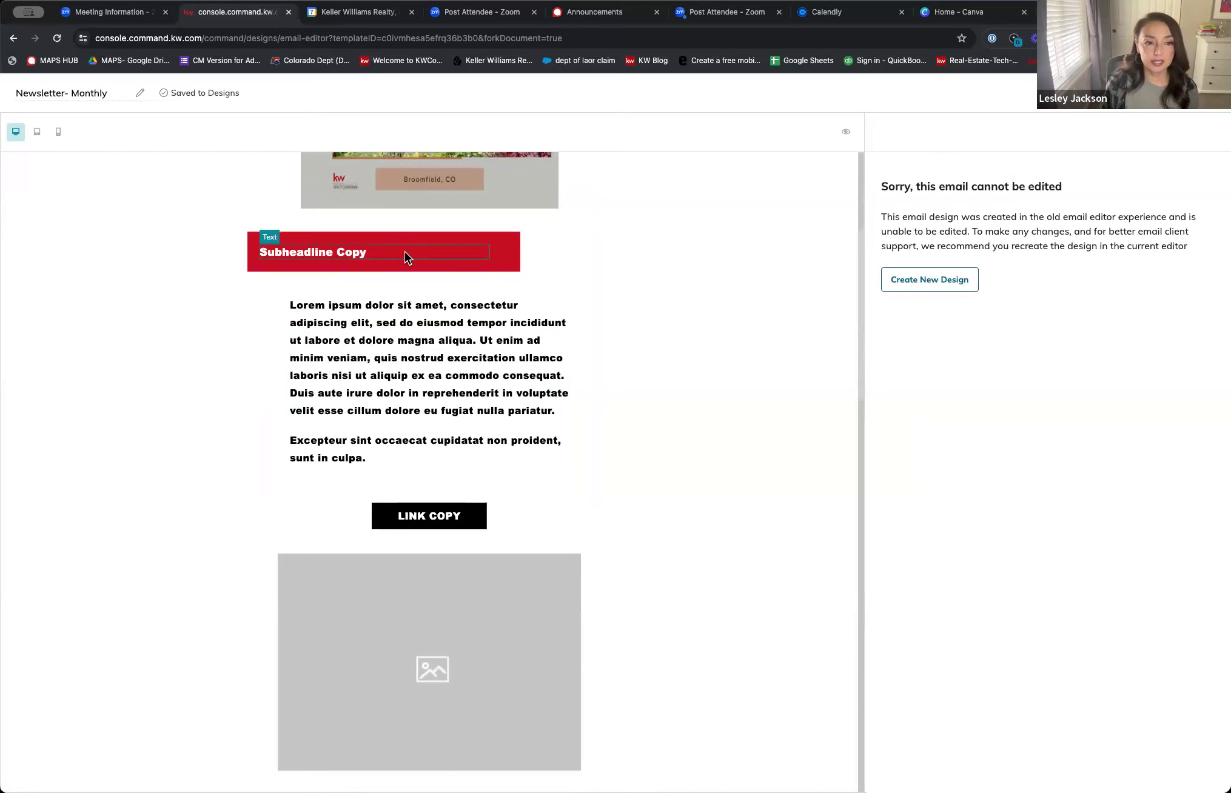
left_click(488, 236)
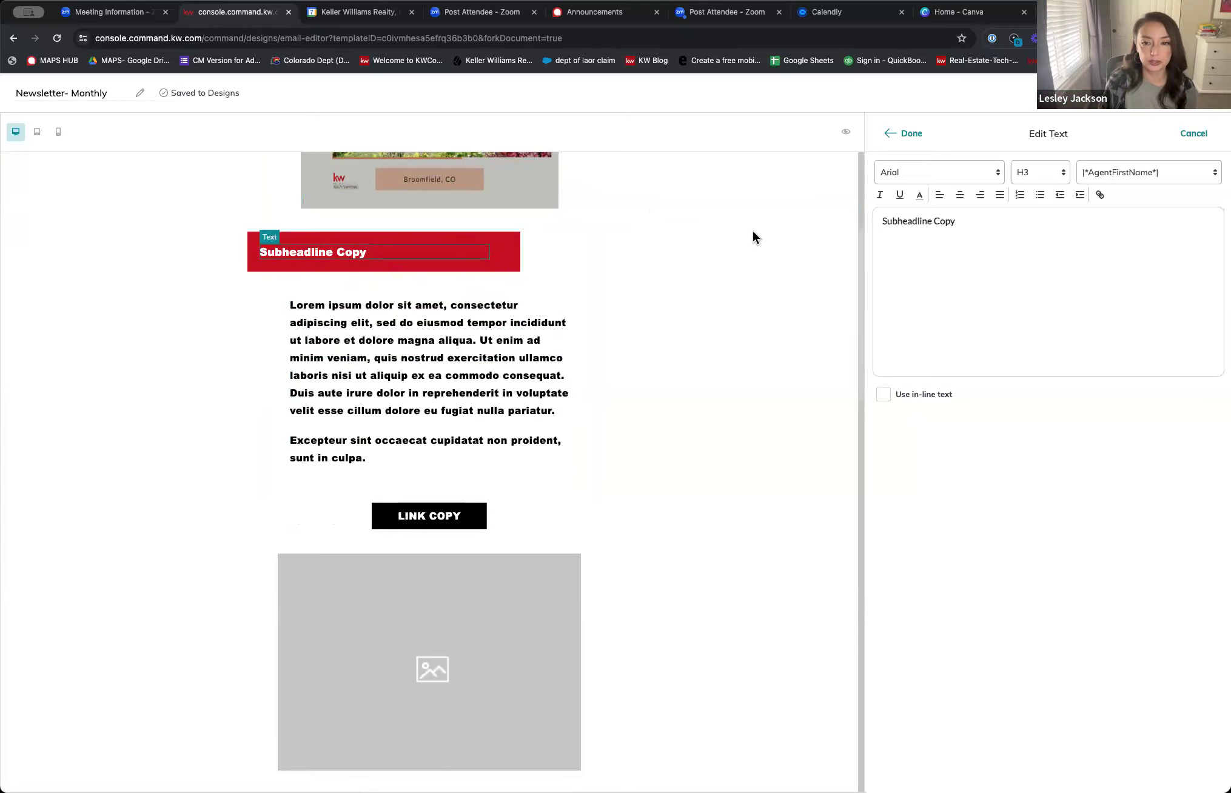
left_click(964, 221)
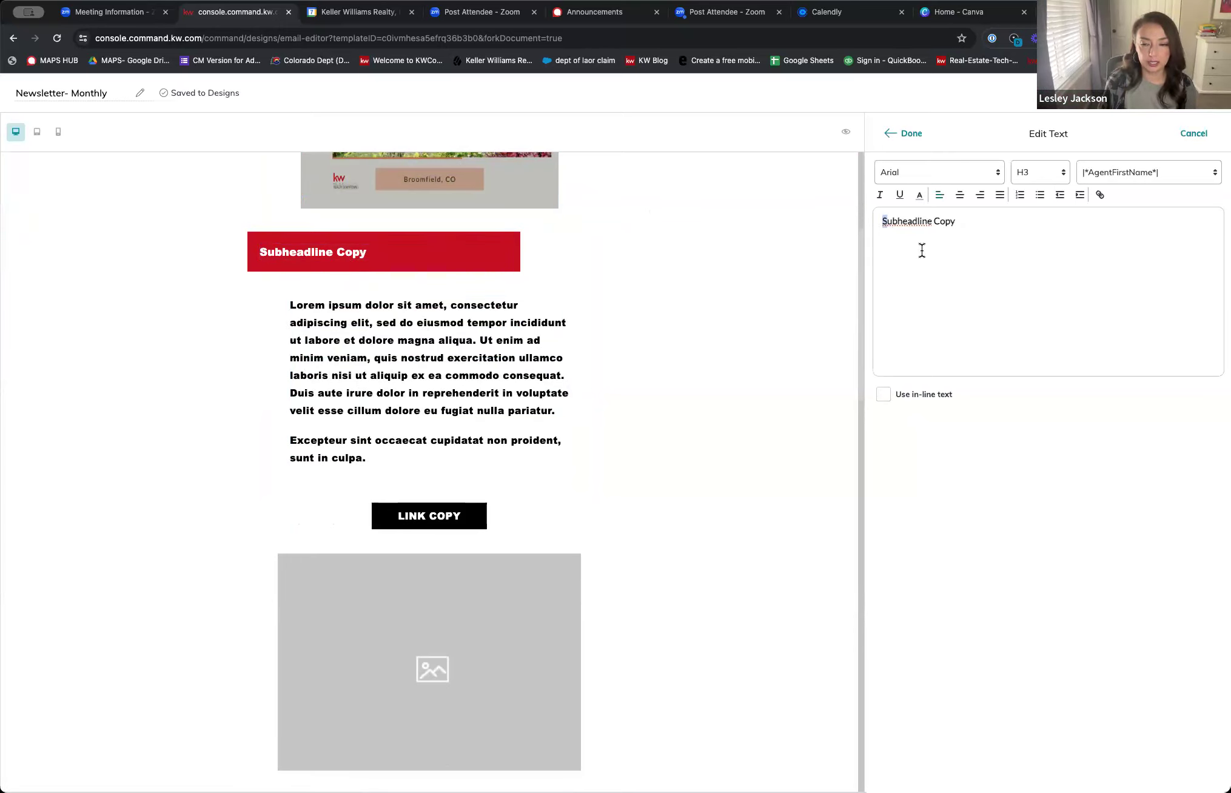
left_click_drag(964, 221, 880, 219)
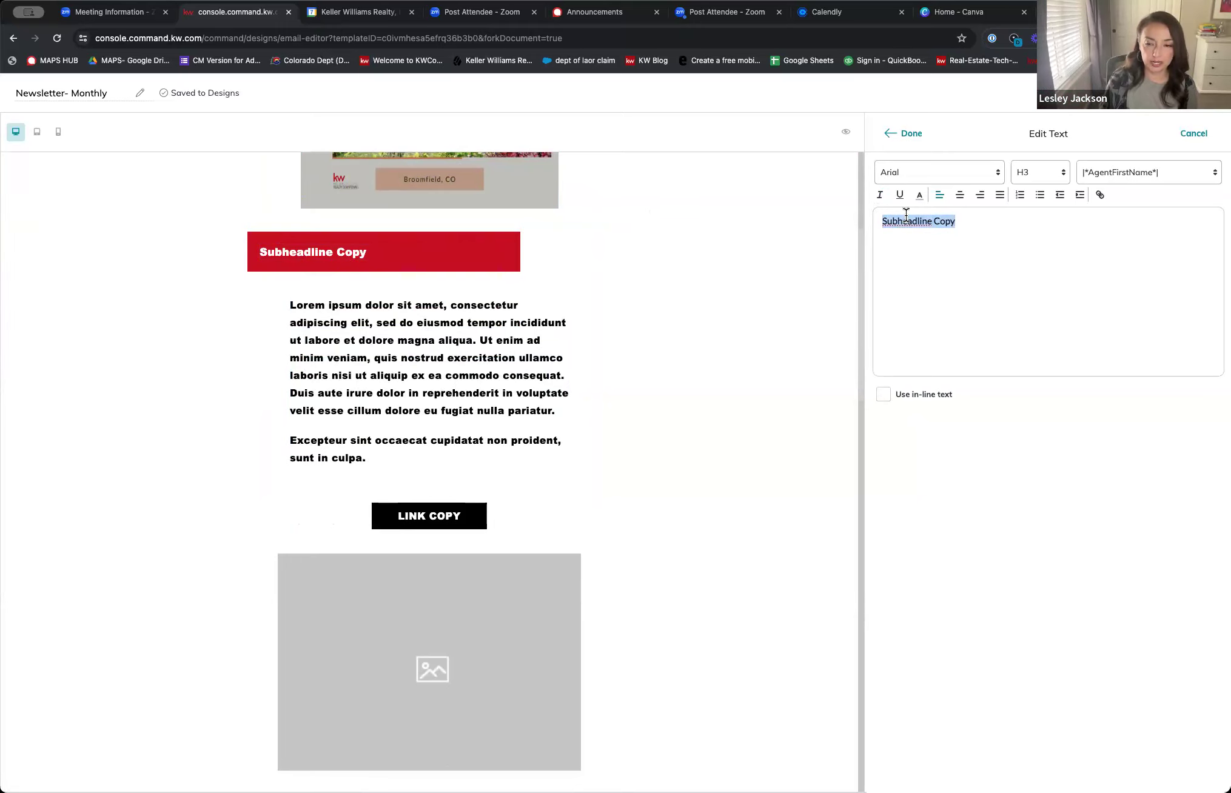
type("NEW")
key("BackSpace")
key("BackSpace")
key("BackSpace")
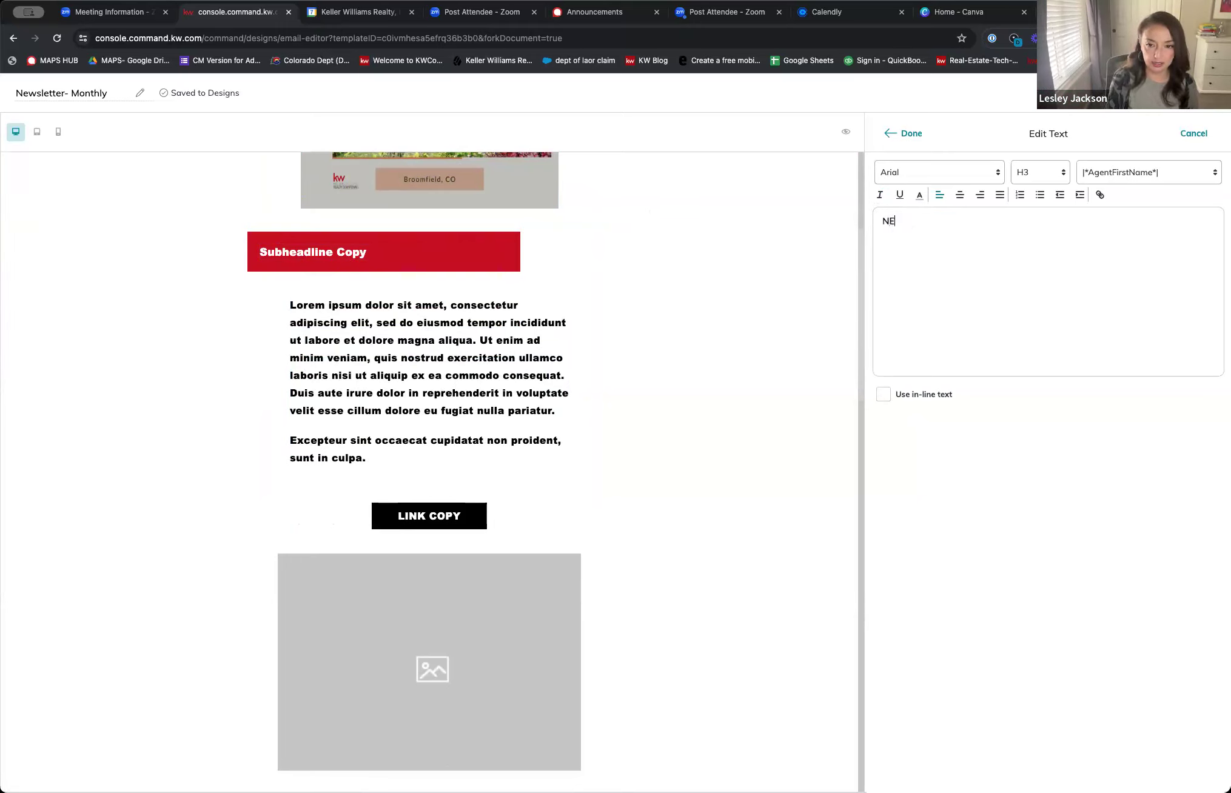
type("MO")
key("BackSpace")
type("on")
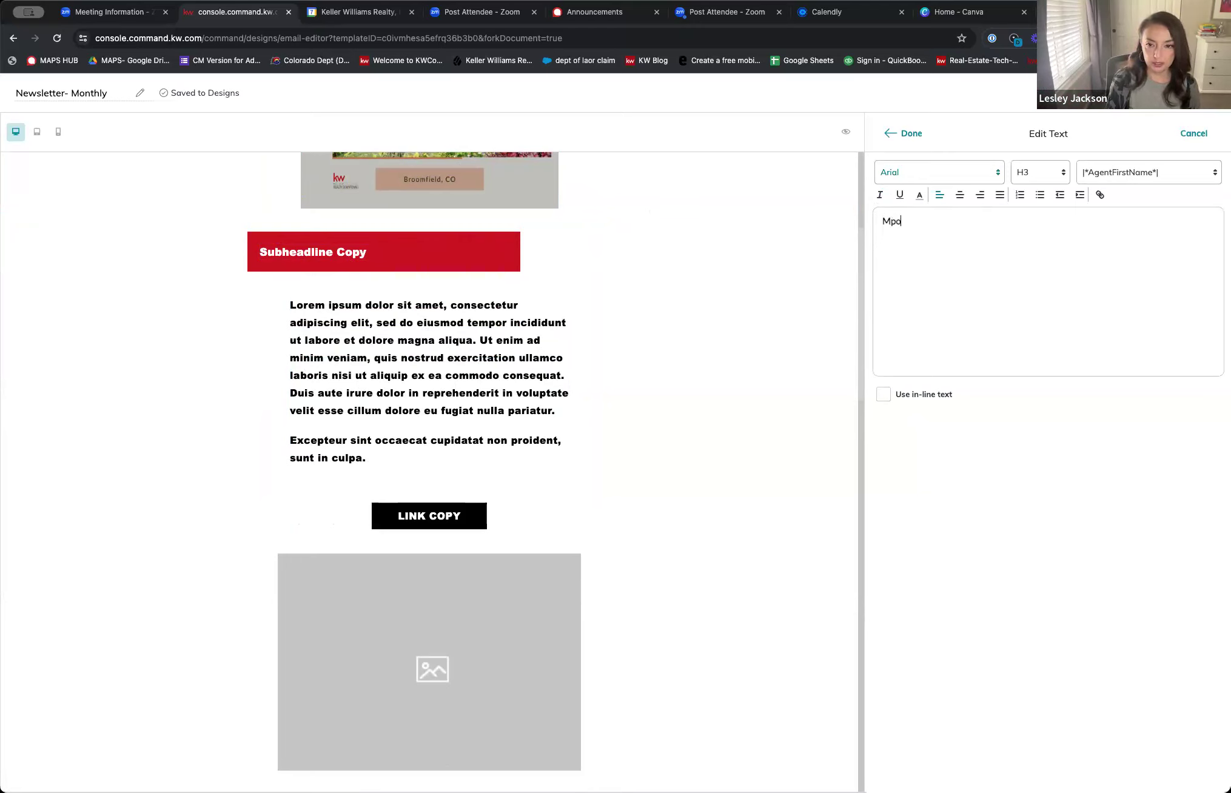
key("BackSpace")
key("BackSpace")
type("onthly ")
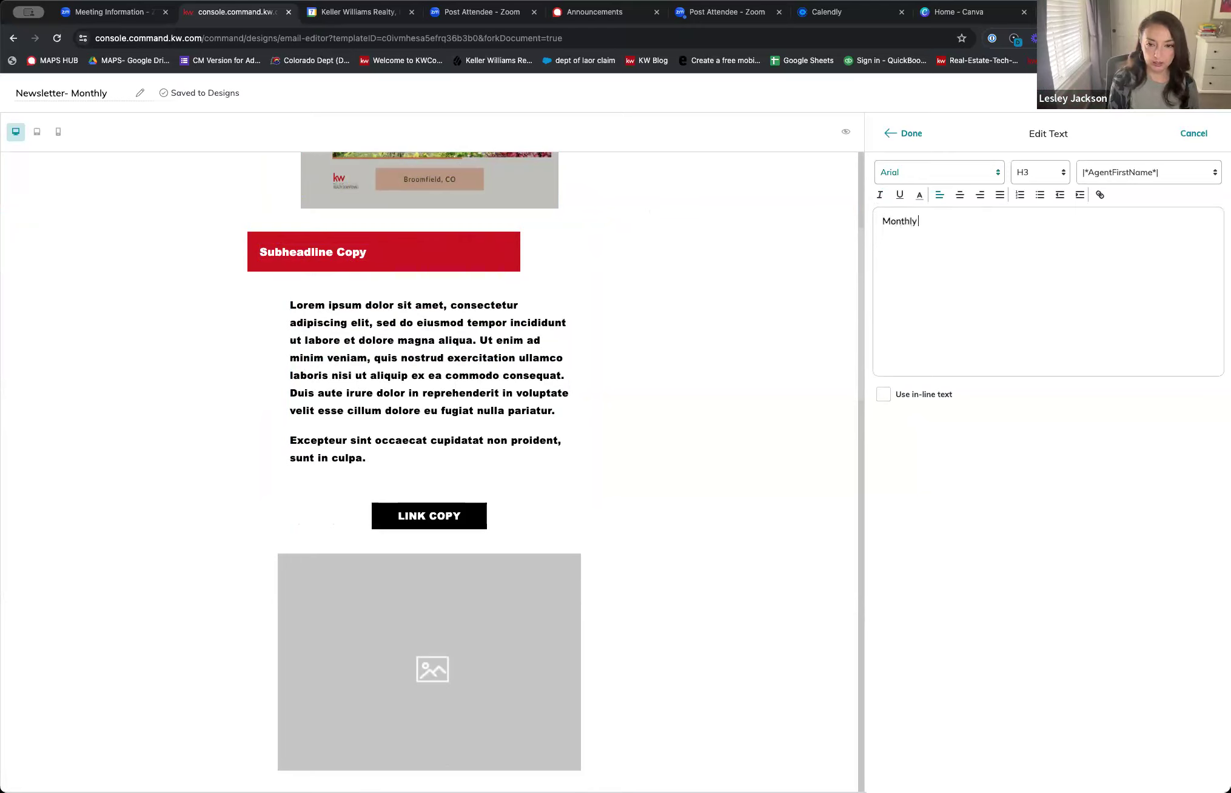
type("Newsletter i")
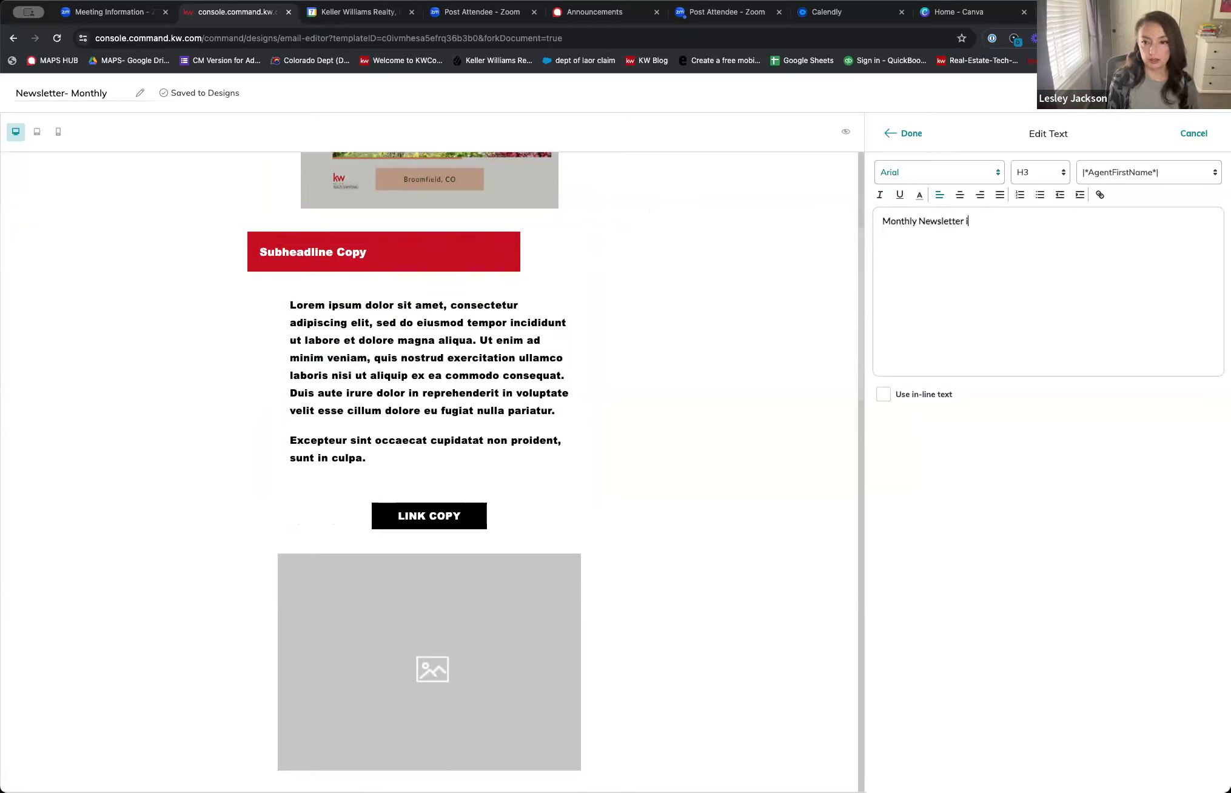
type("n Broomfield")
key("BackSpace")
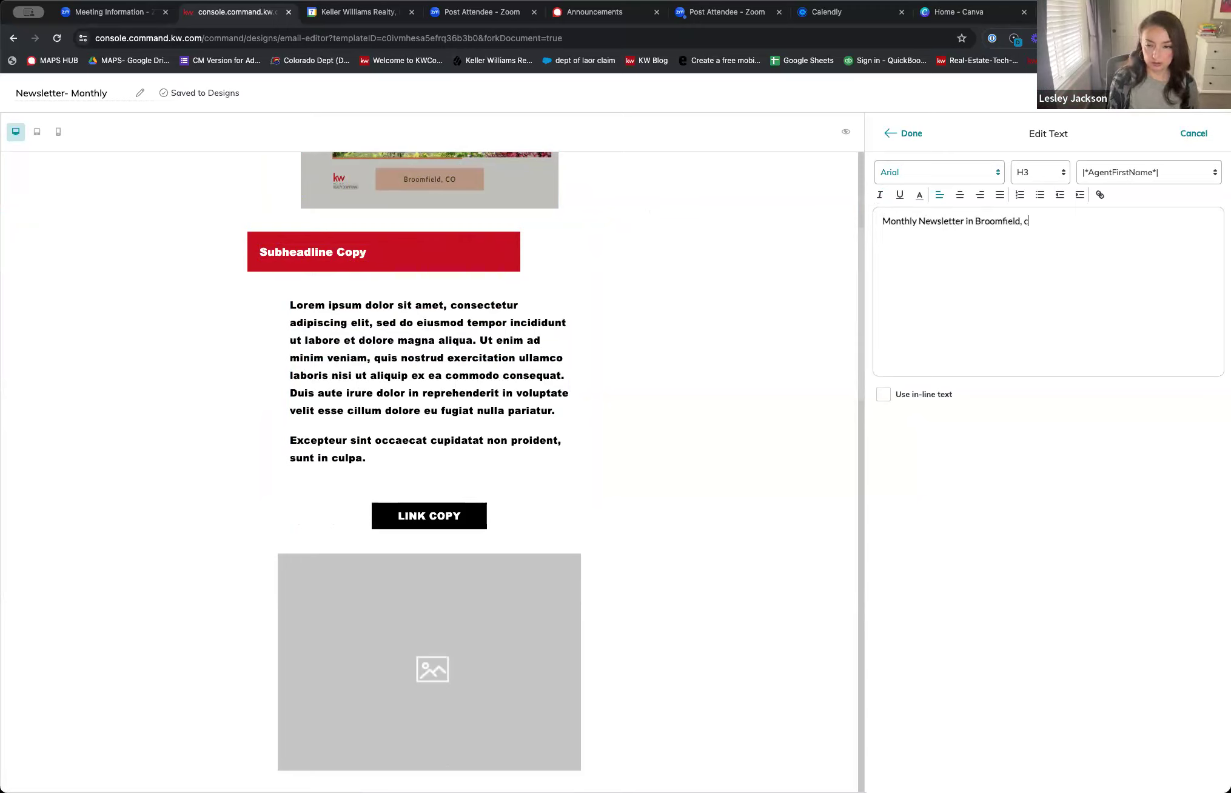
key("BackSpace")
type("CO")
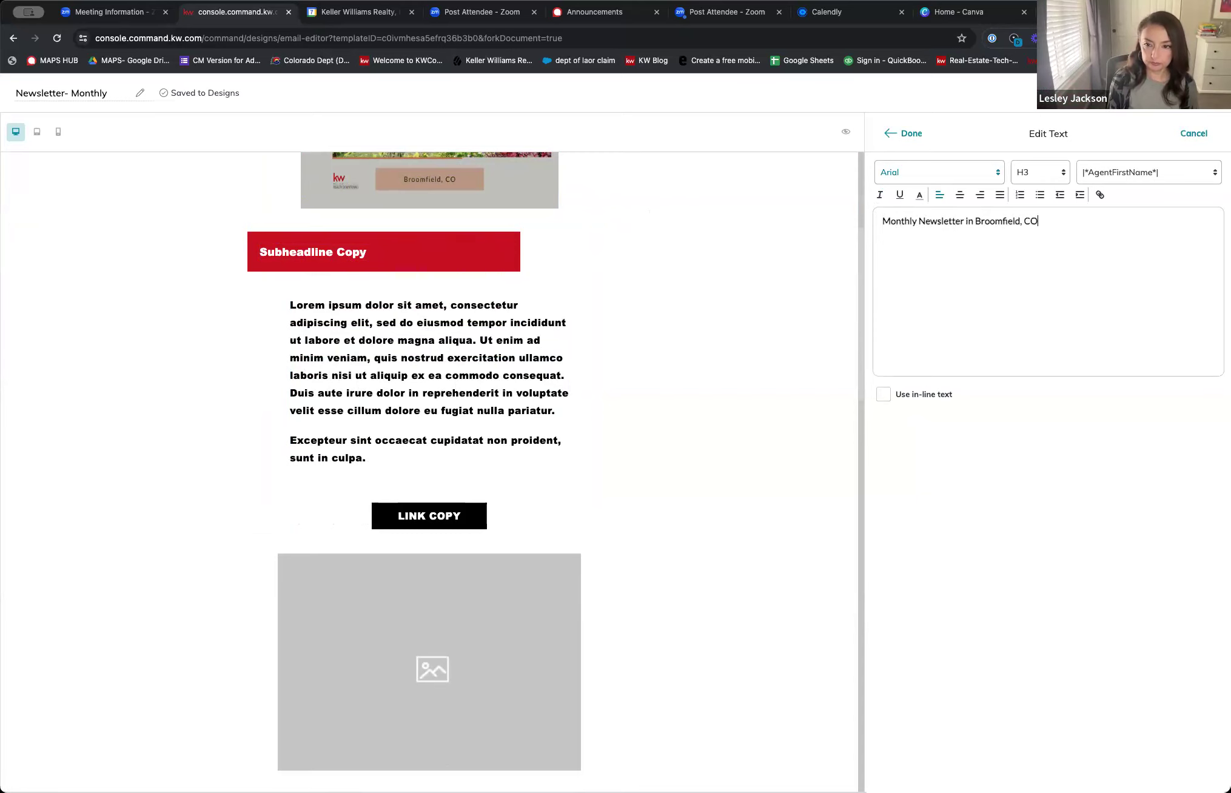
left_click(895, 137)
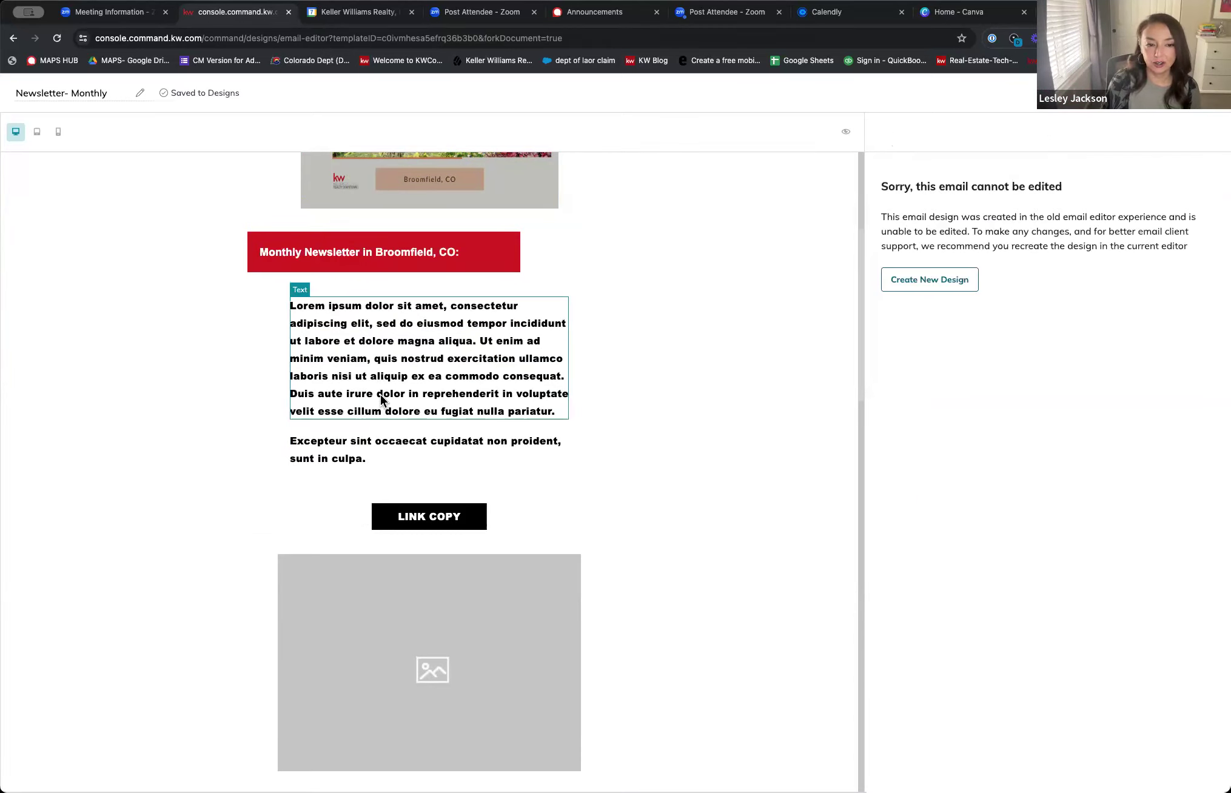
Select the lorem ipsum paragraph below the red banner and open ChatGPT in a new browser tab.
scroll(410, 441, "down", 1)
scroll(412, 439, "up", 1)
left_click(415, 423)
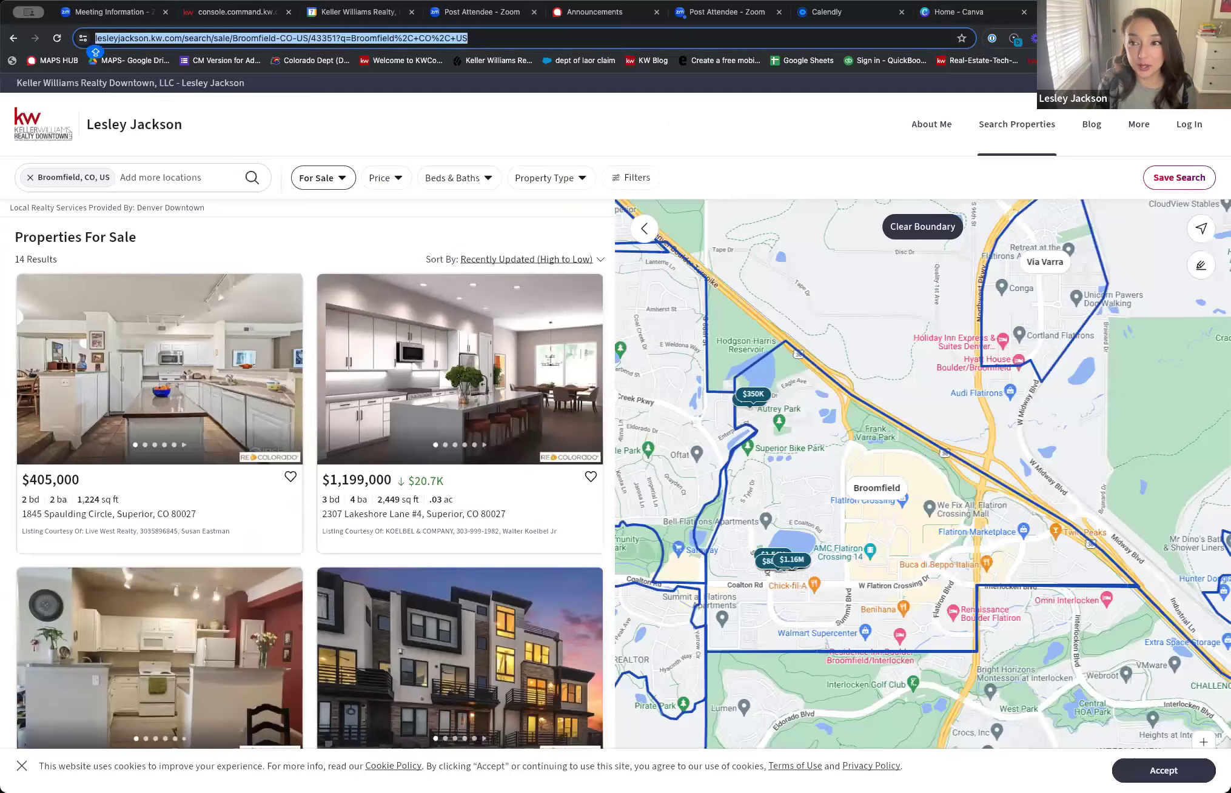
key("ctrl+t")
left_click(918, 29)
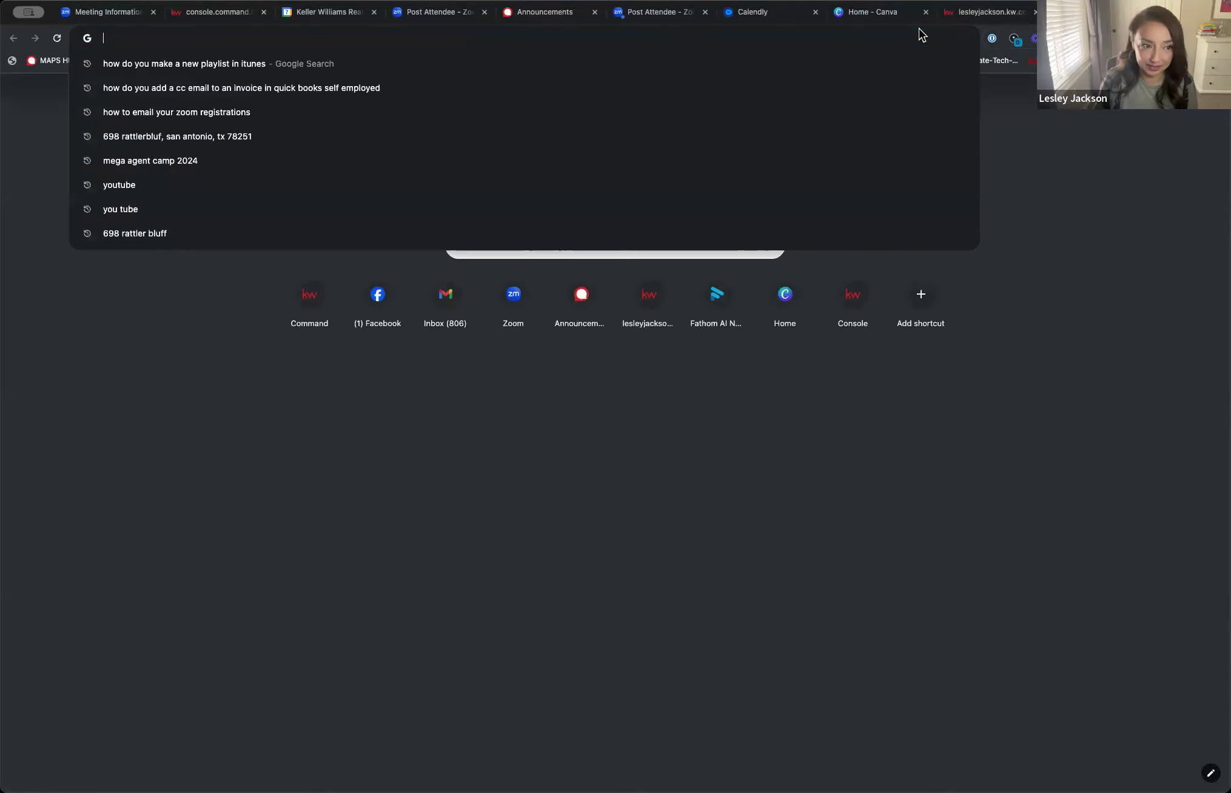
type("CHAT")
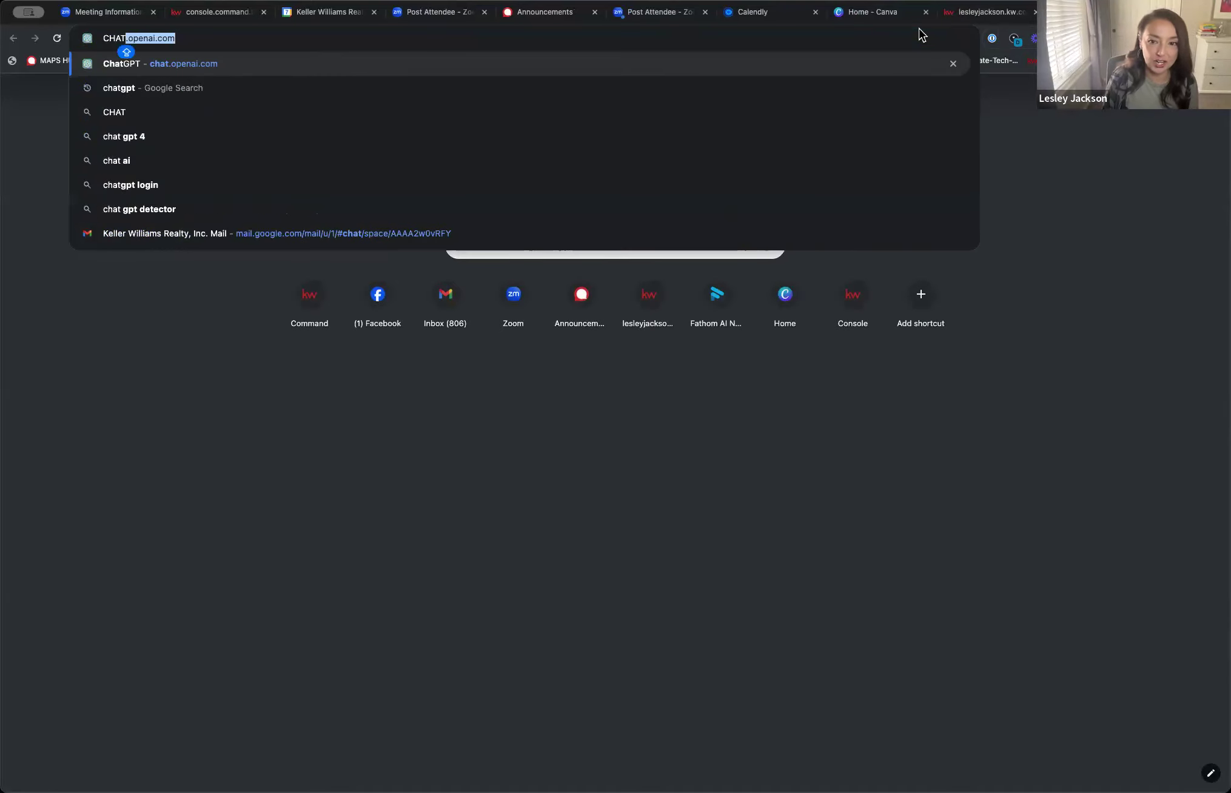
key("Return")
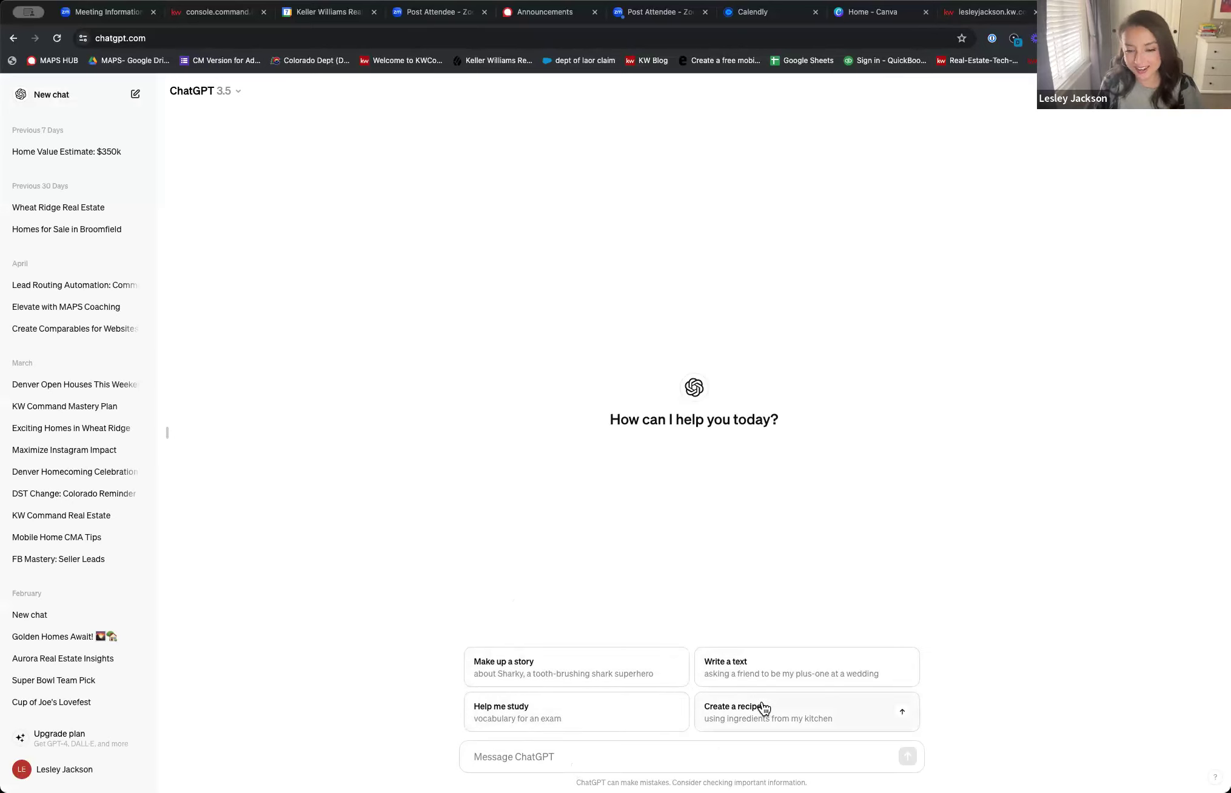
Ask ChatGPT "please write a short paragraph about the real estate market in Broomfield, CO".
left_click(690, 756)
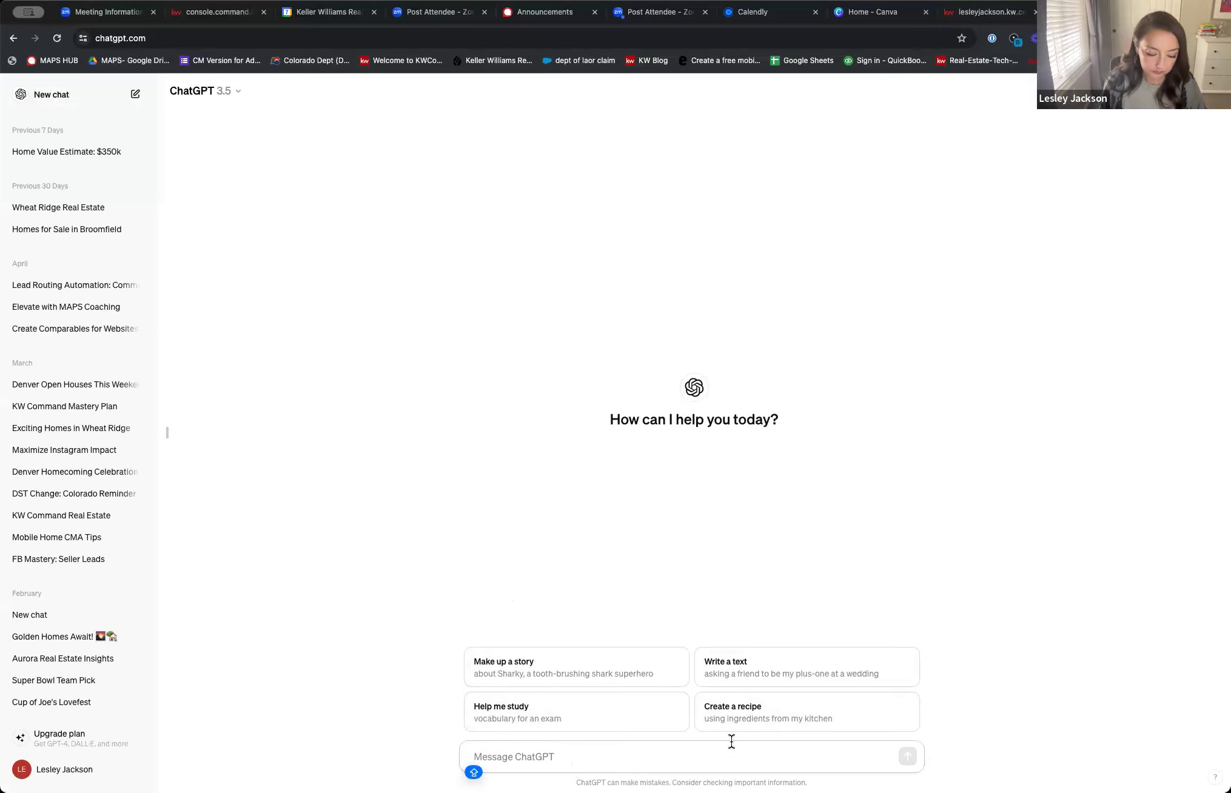
type("pel")
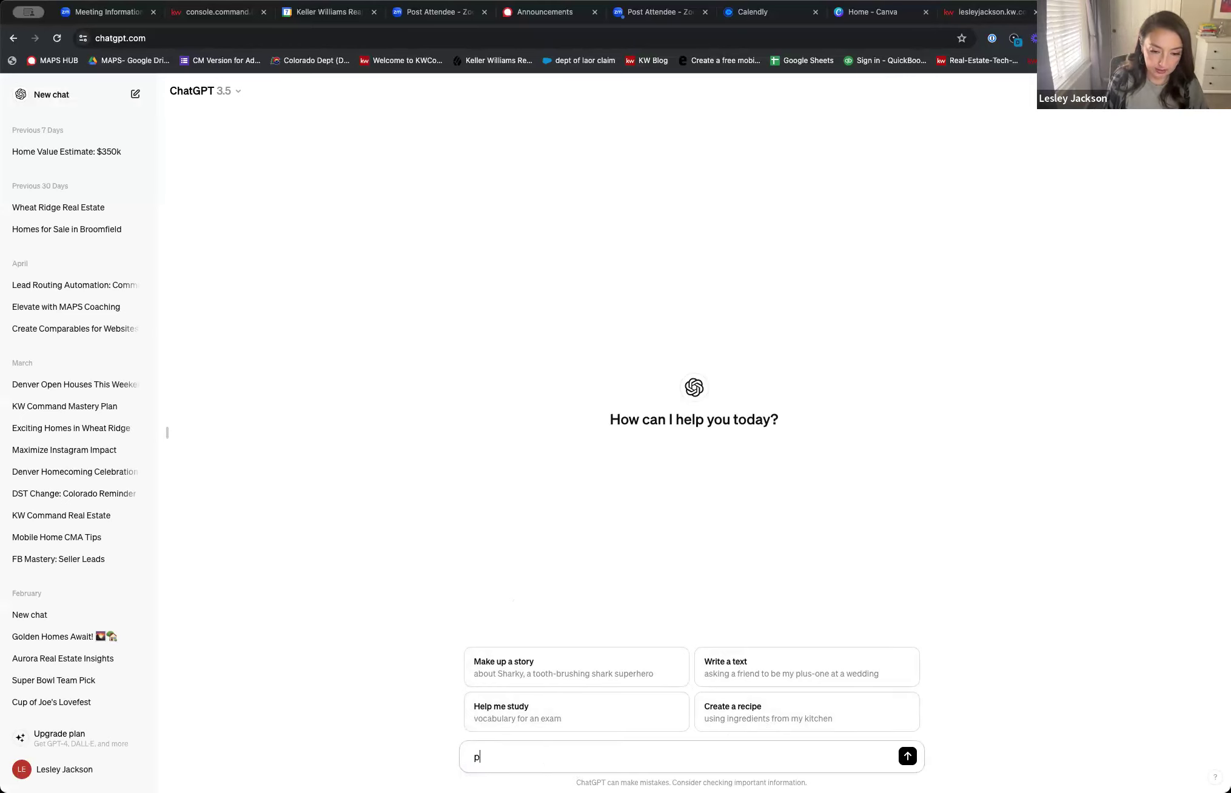
key("BackSpace")
key("BackSpace")
key("BackSpace")
type("pelas")
key("BackSpace")
key("BackSpace")
key("BackSpace")
key("BackSpace")
key("BackSpace")
type("please w")
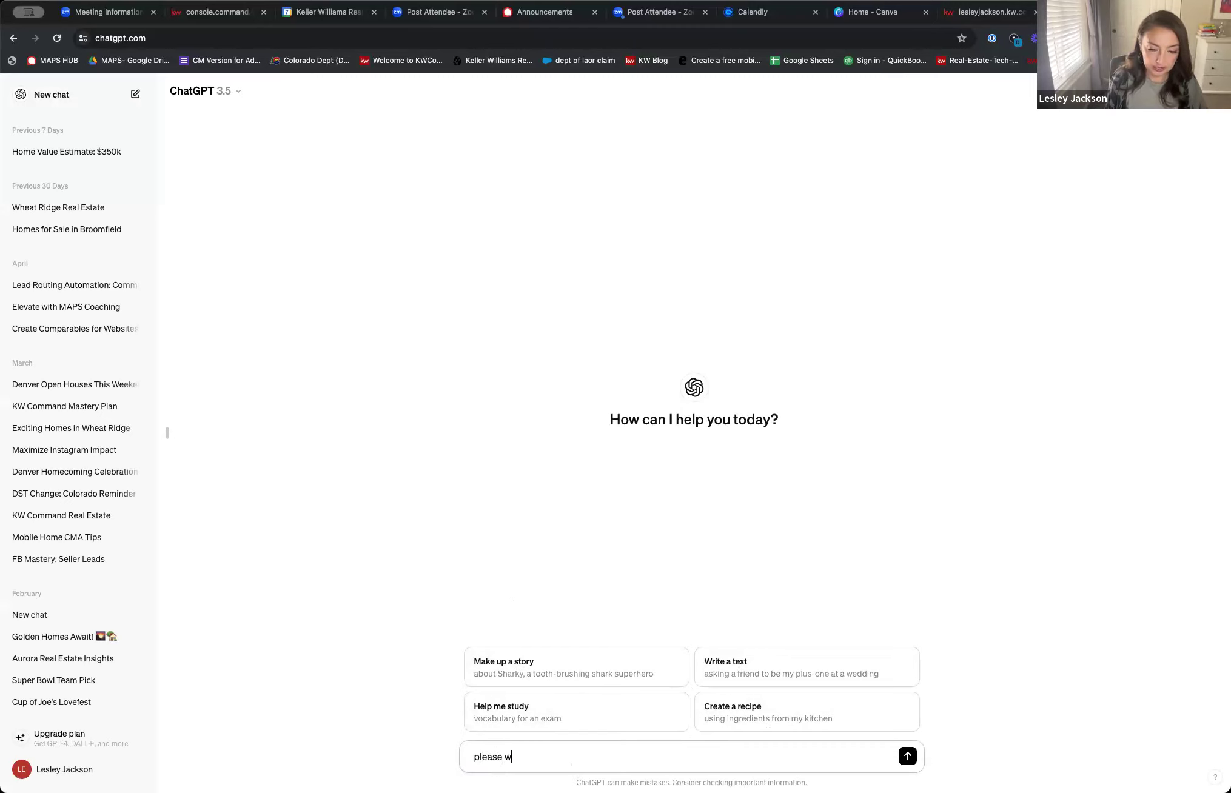
type("rite a short pa")
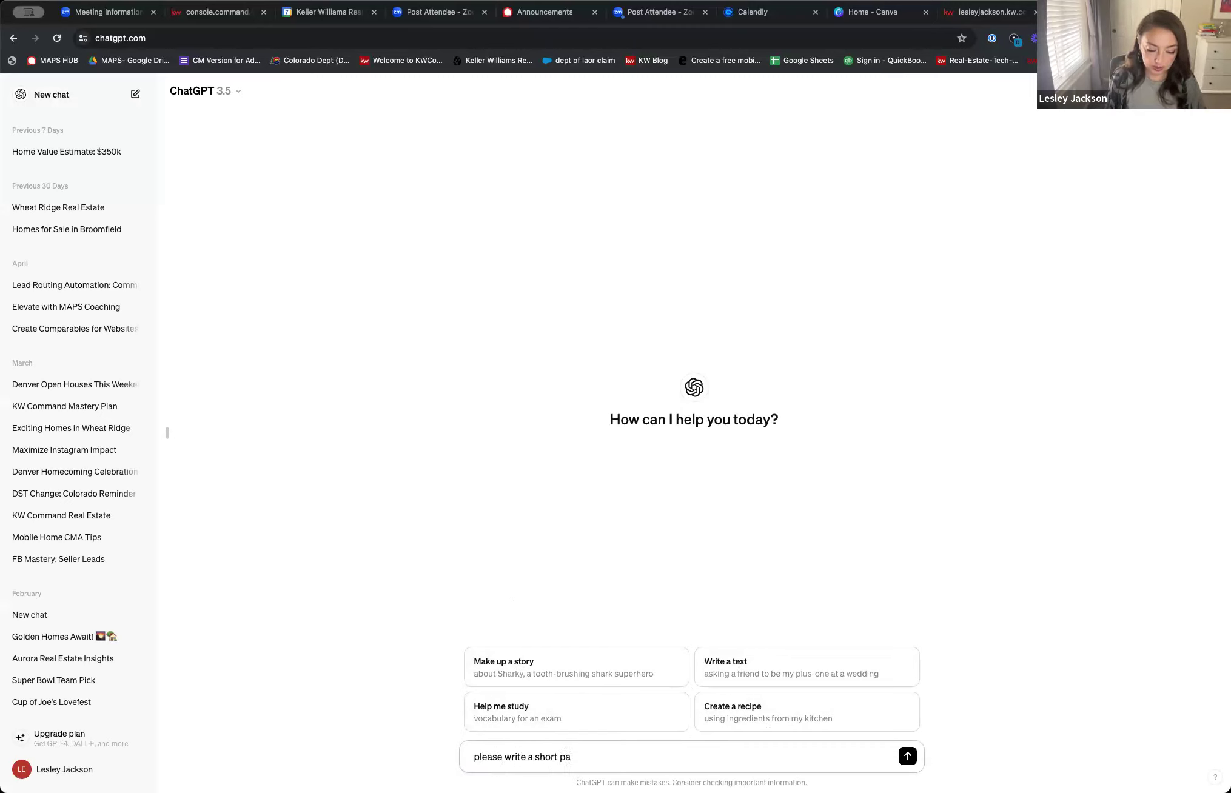
type("ragraph about te")
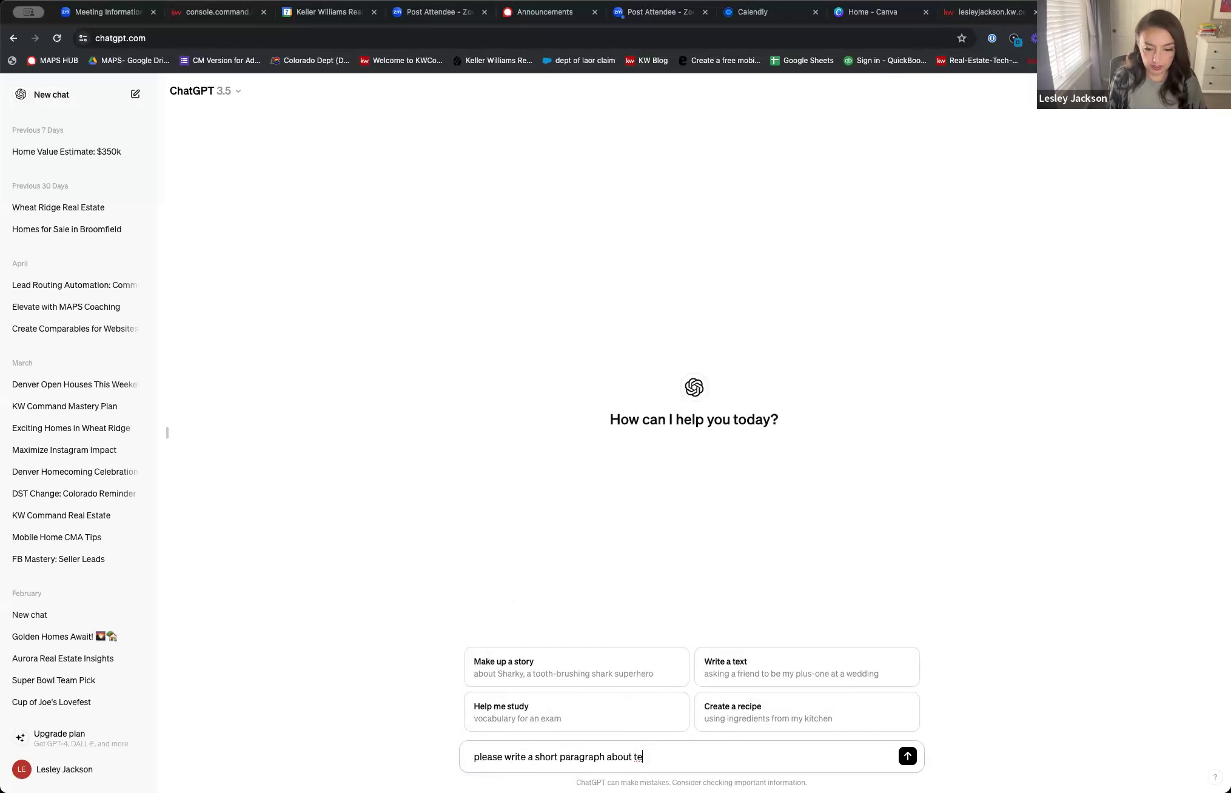
key("BackSpace")
type("he")
type(" meal estate maret")
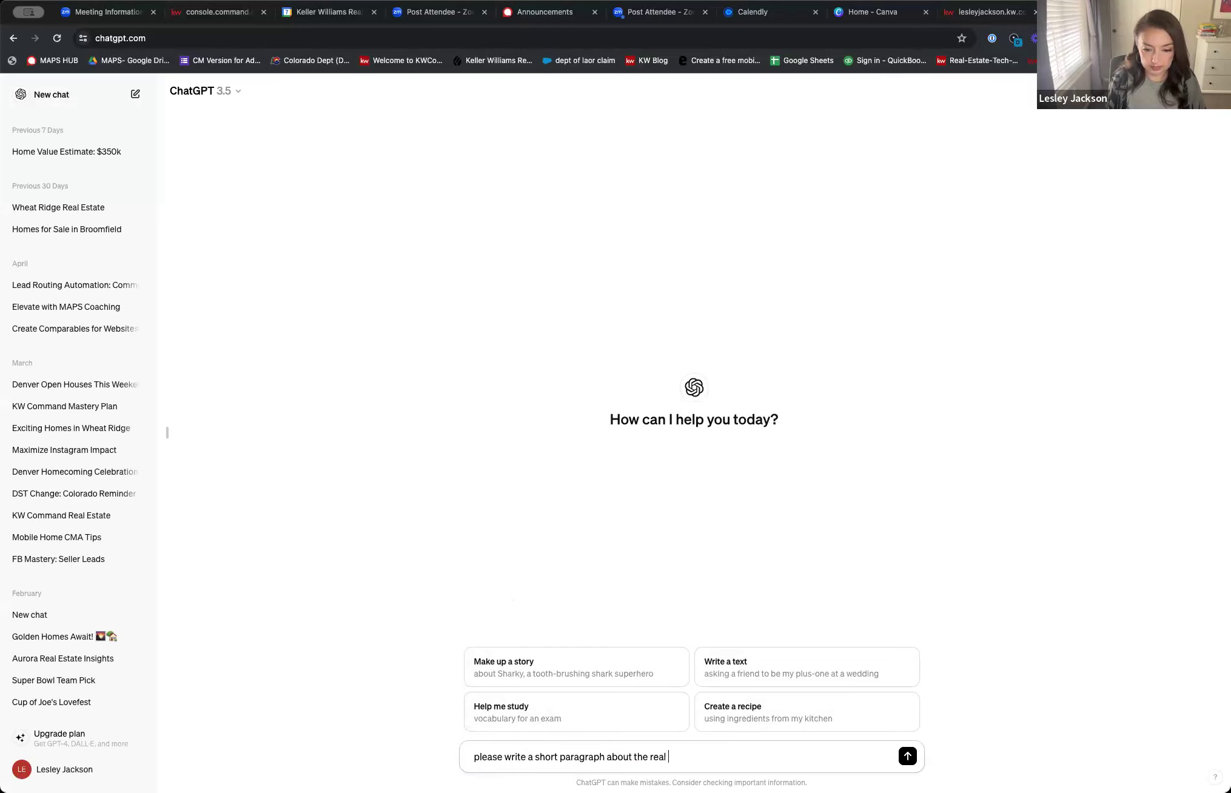
key("BackSpace")
key("BackSpace")
type("ket in B")
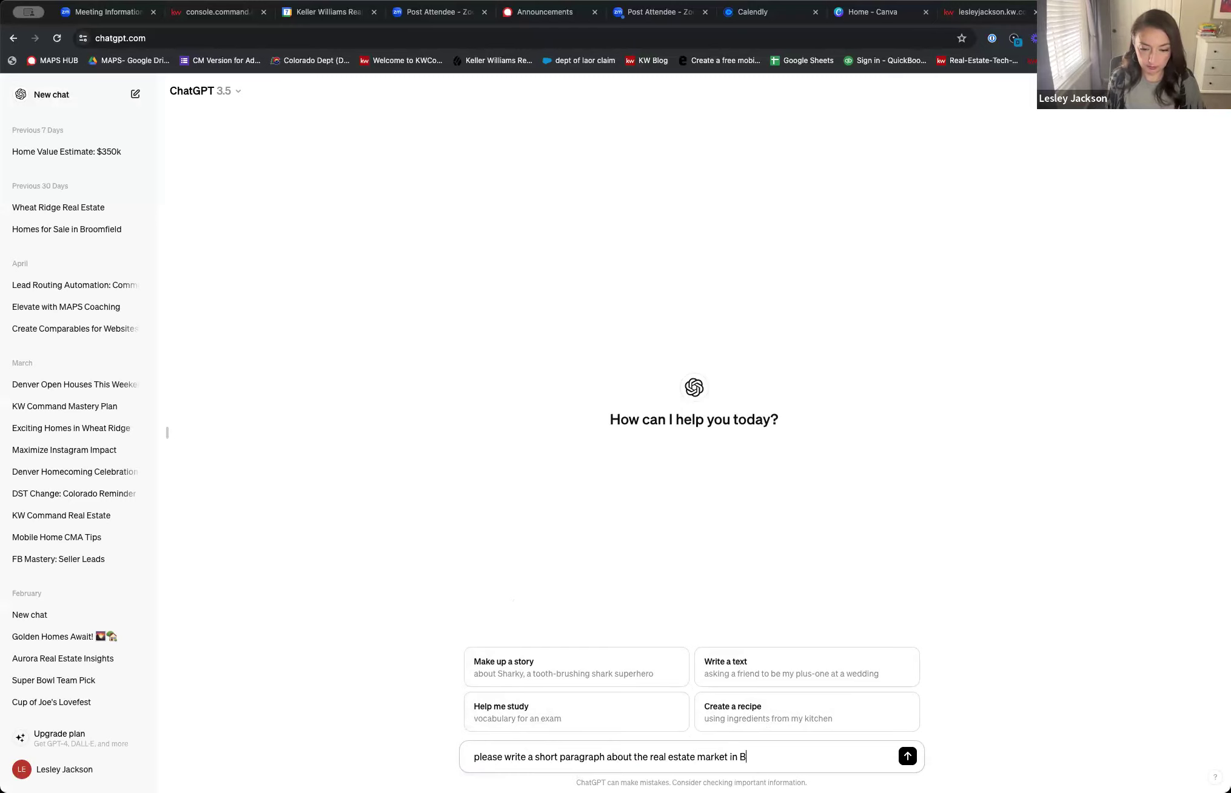
type("roomfie")
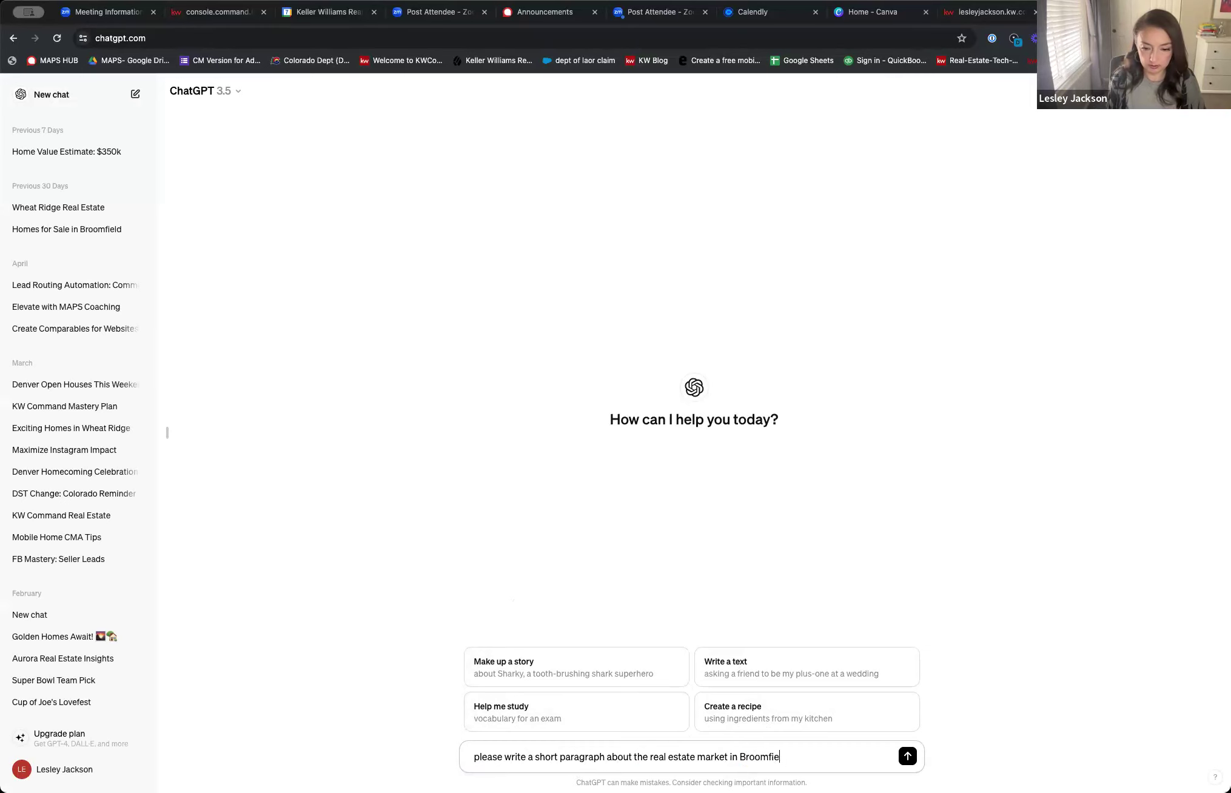
type("ld, CO")
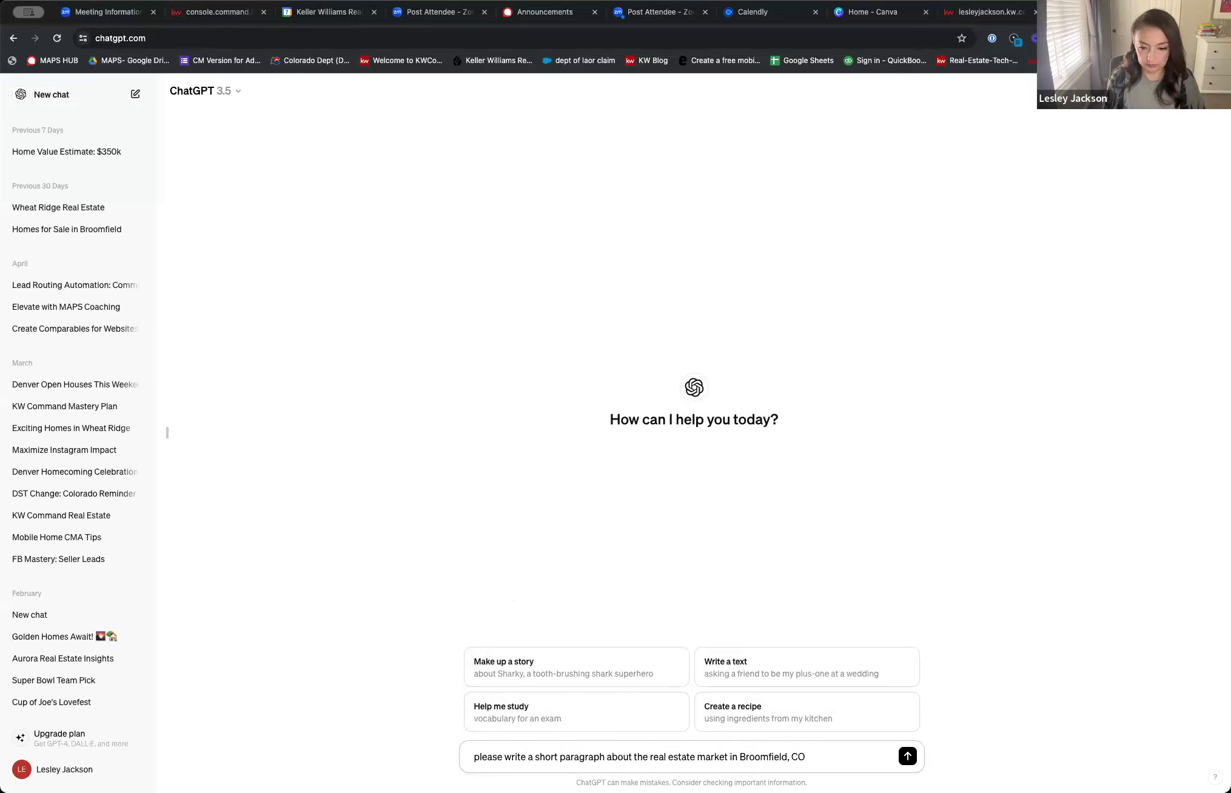
key("Return")
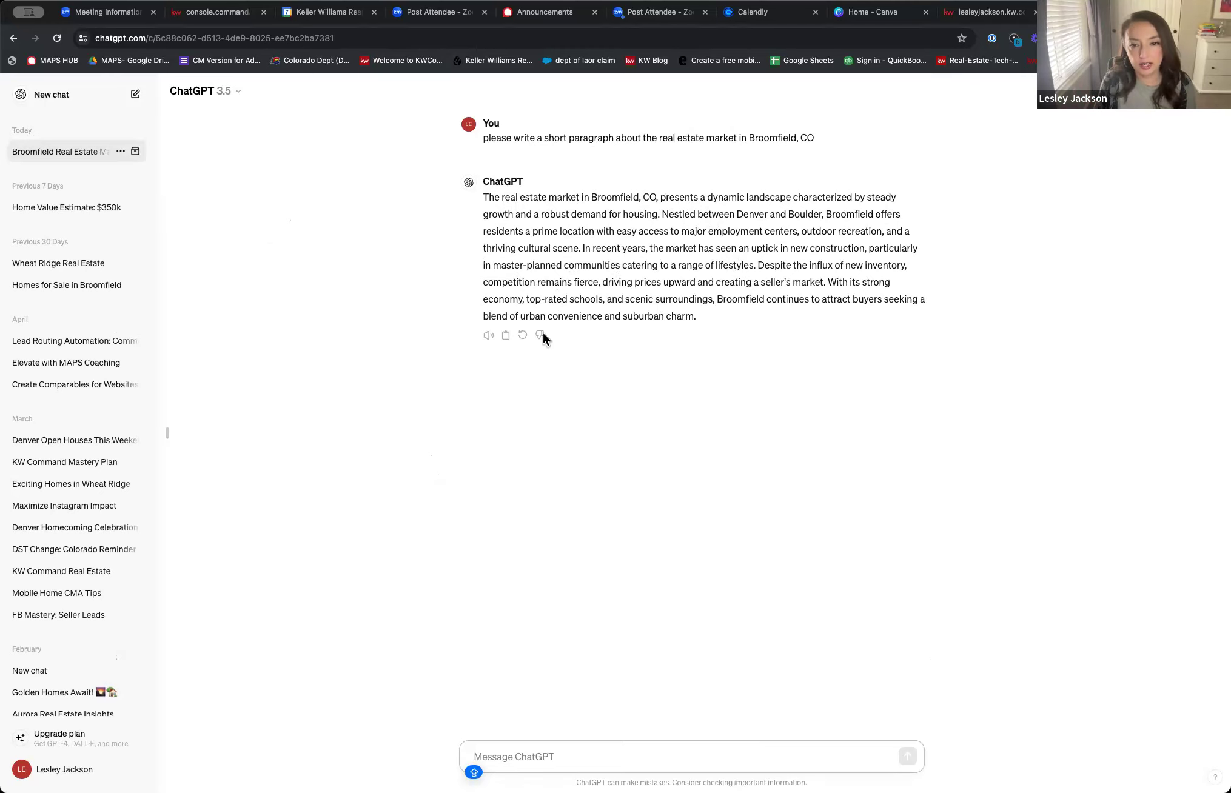
Copy ChatGPT's Broomfield market paragraph, replace the newsletter's lorem ipsum body paragraph with it, and apply the change.
left_click(506, 337)
left_click(222, 13)
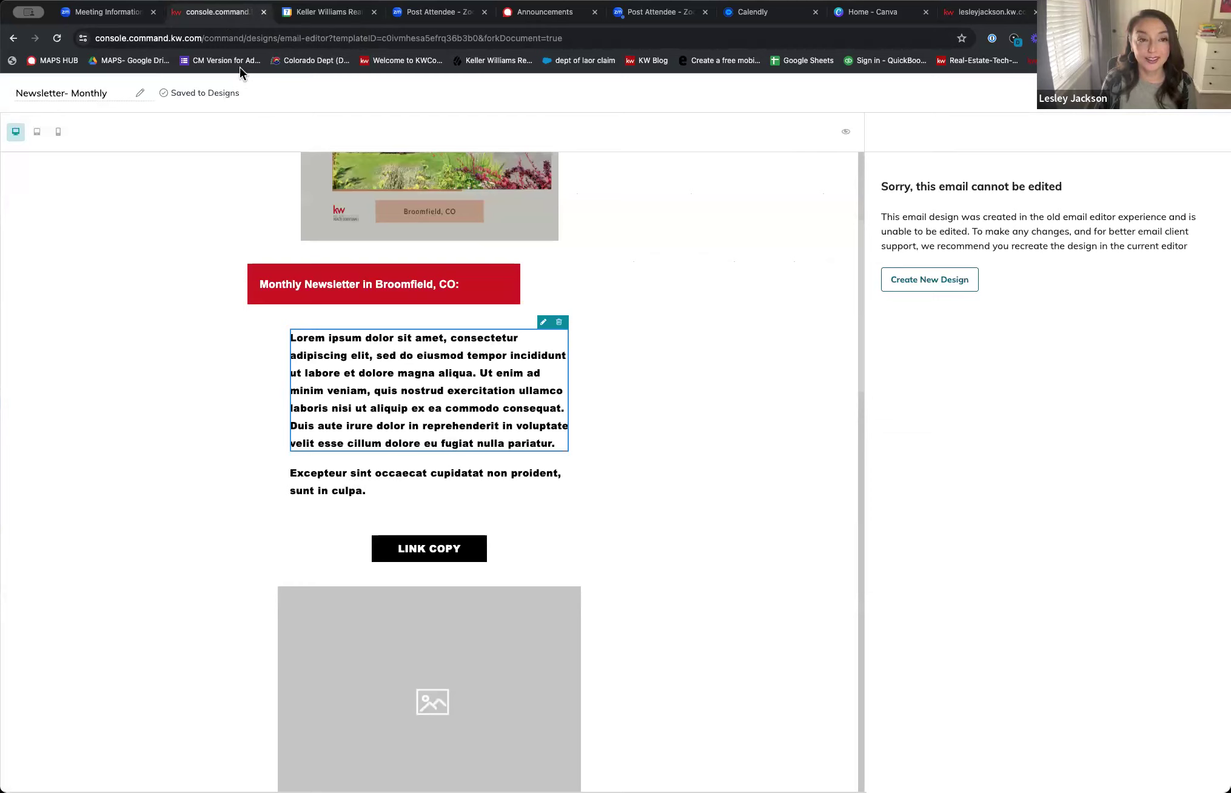
left_click(542, 328)
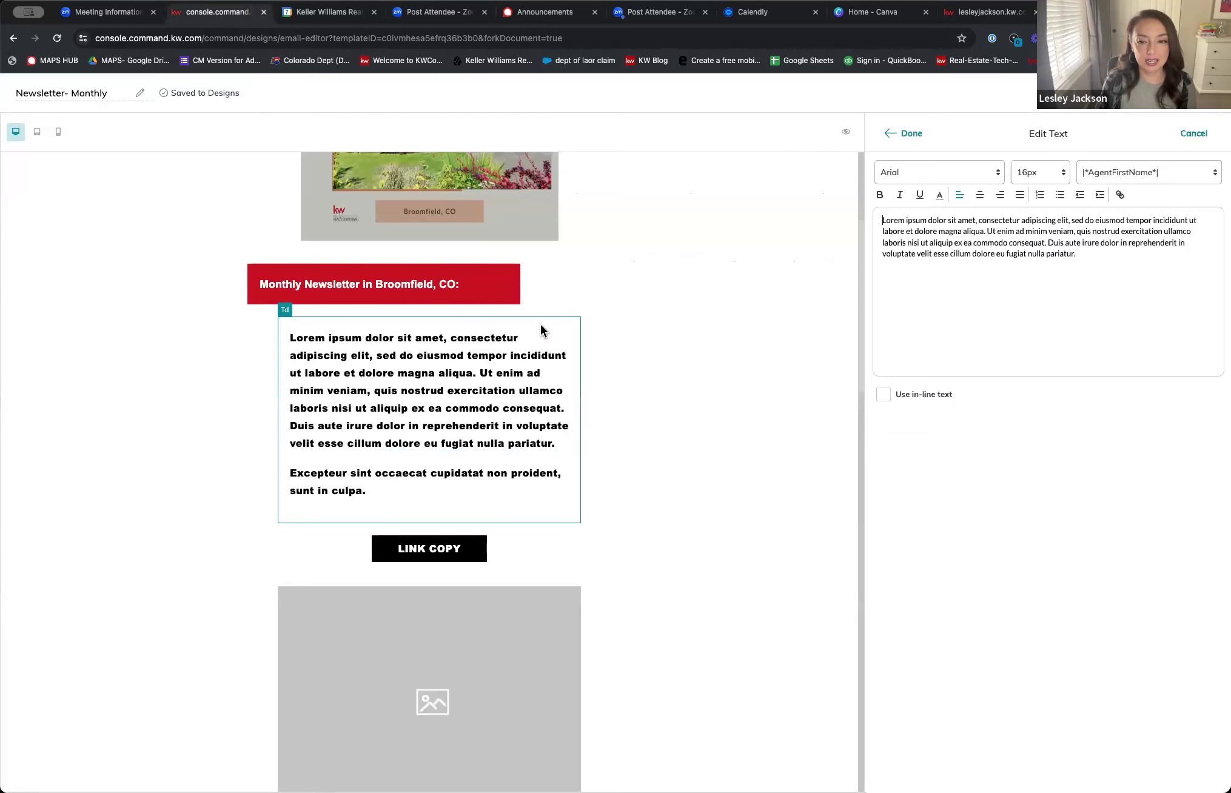
key("super+a")
key("BackSpace")
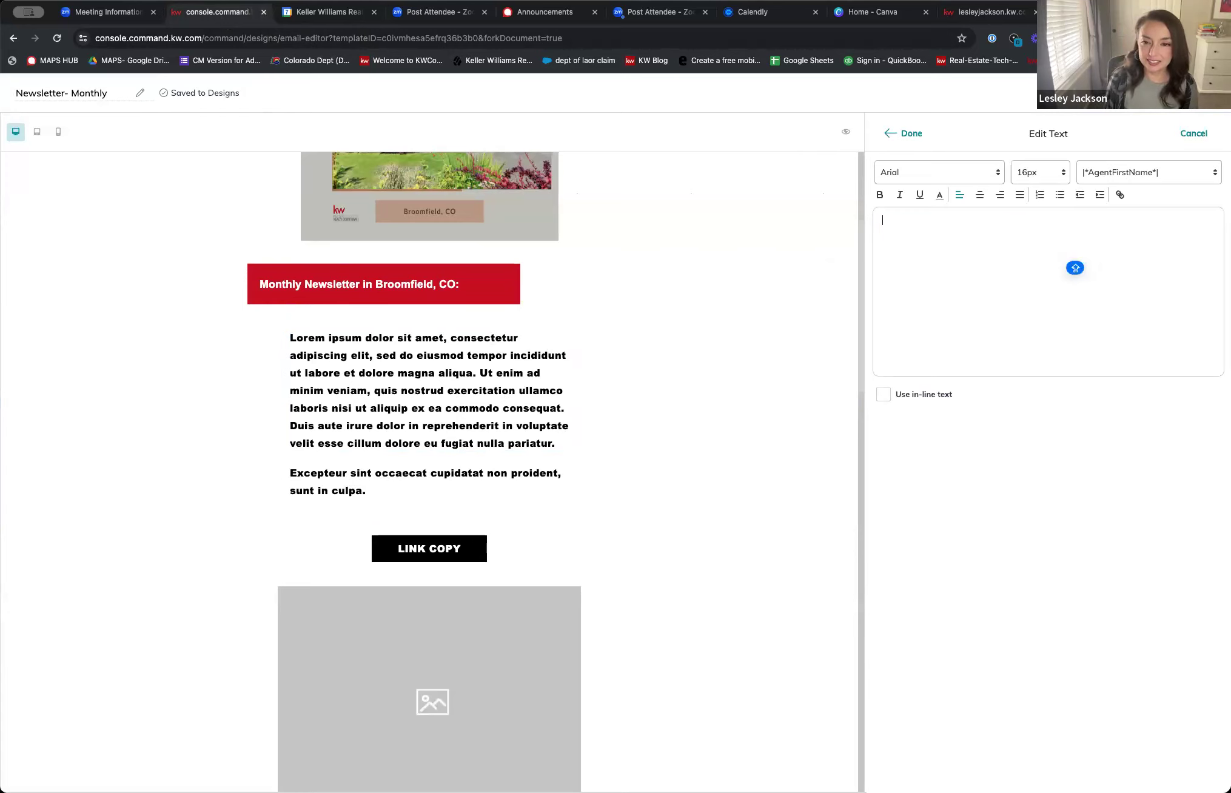
type("The real estate market in Broomfield, CO, presents a dynamic landscape characterized by steady growth and a robust demand for housing. Nestled between Denver and Boulder, Broomfield offers residents a prime location with easy access to major employment centers, outdoor recreation, and a thriving cultural scene. In recent years, the market has seen an uptick in new construction, particularly in master-planned communities catering to a range of lifestyles. Despite the influx of new inventory, competition remains fierce, driving prices upward and creating a seller's market. With its strong economy, top-rated schools, and scenic surroundings, Broomfield continues to attract buyers seeking a blend of urban convenience and suburban charm.")
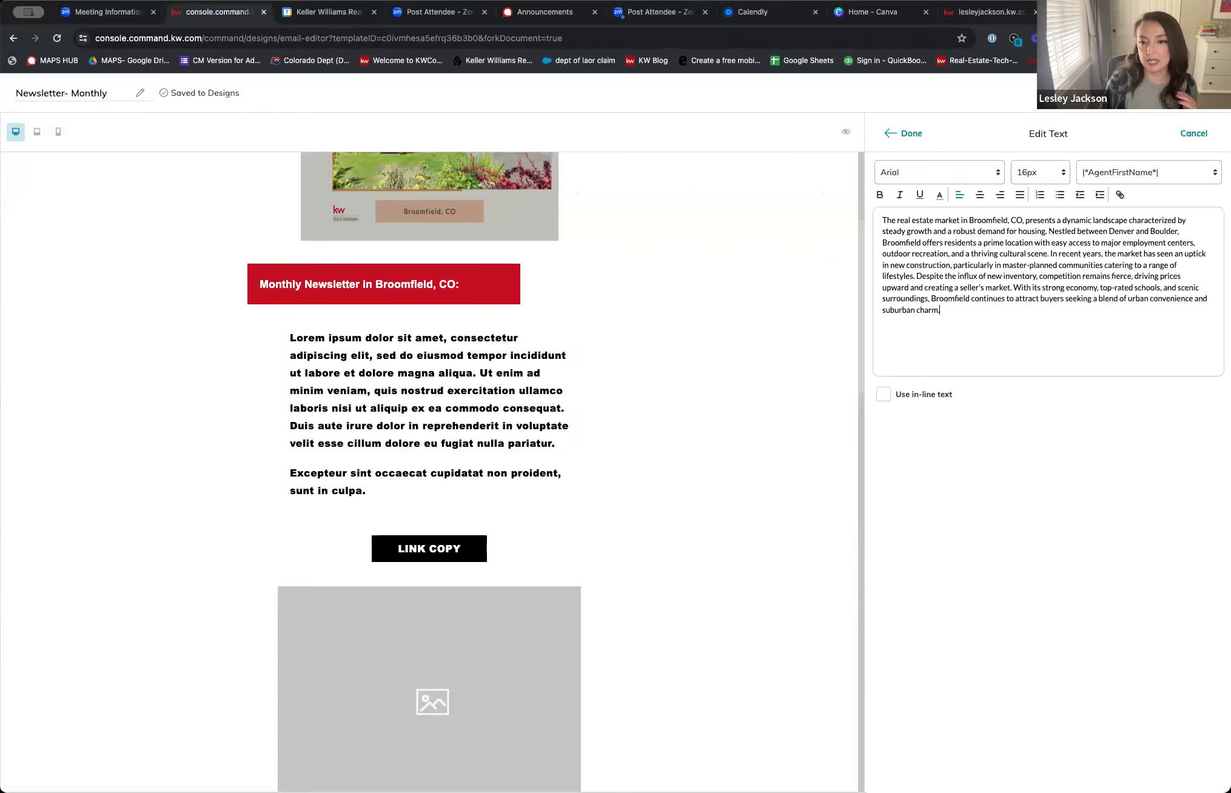
left_click(912, 135)
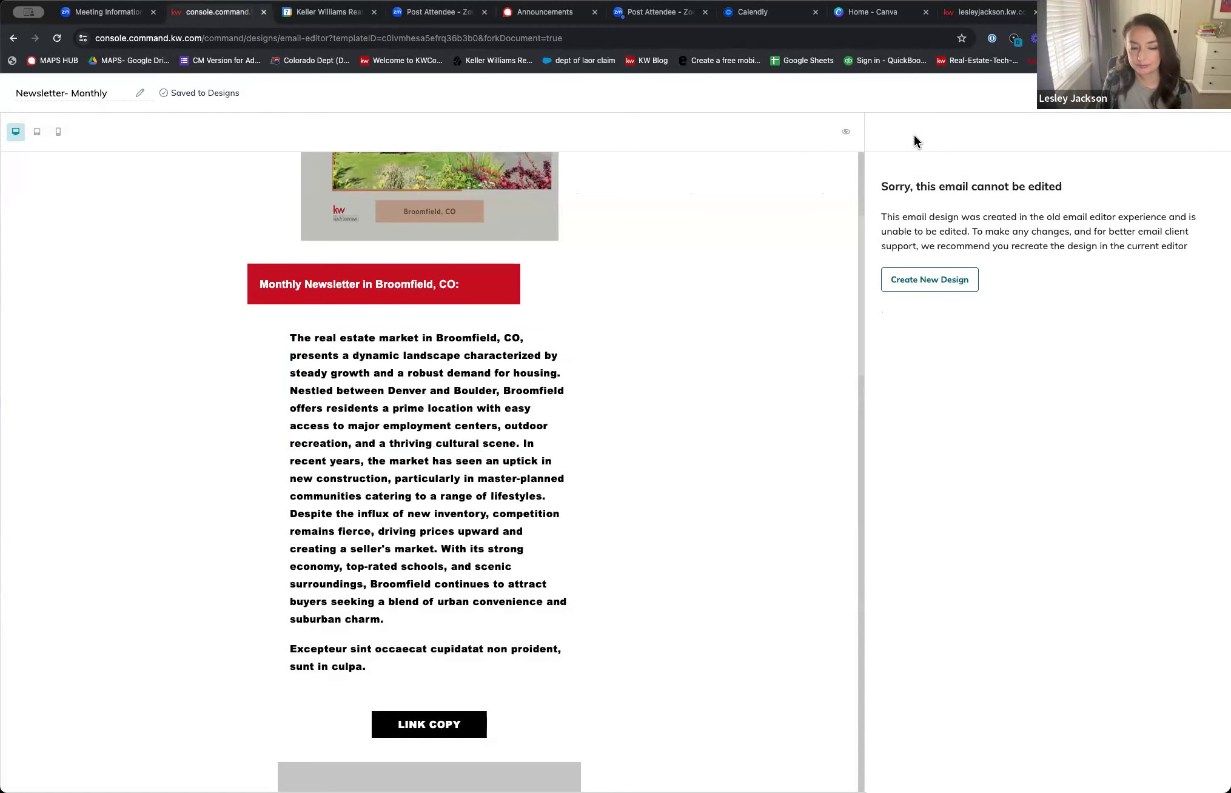
Delete the leftover "Excepteur sint occaecat" placeholder paragraph below the Broomfield market text.
left_click(502, 647)
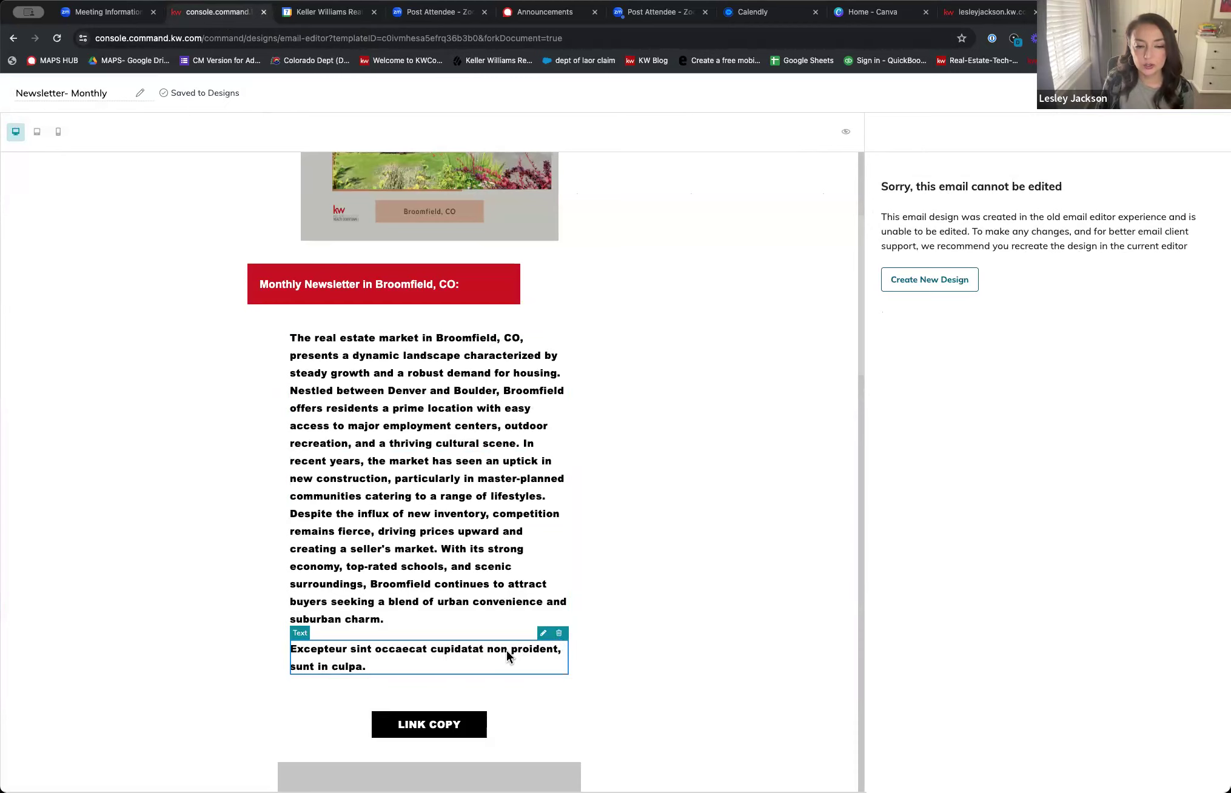
left_click(559, 634)
Change the text of the black Link Copy button below the Broomfield market paragraph to "Home Value" and apply it.
scroll(568, 600, "down", 3)
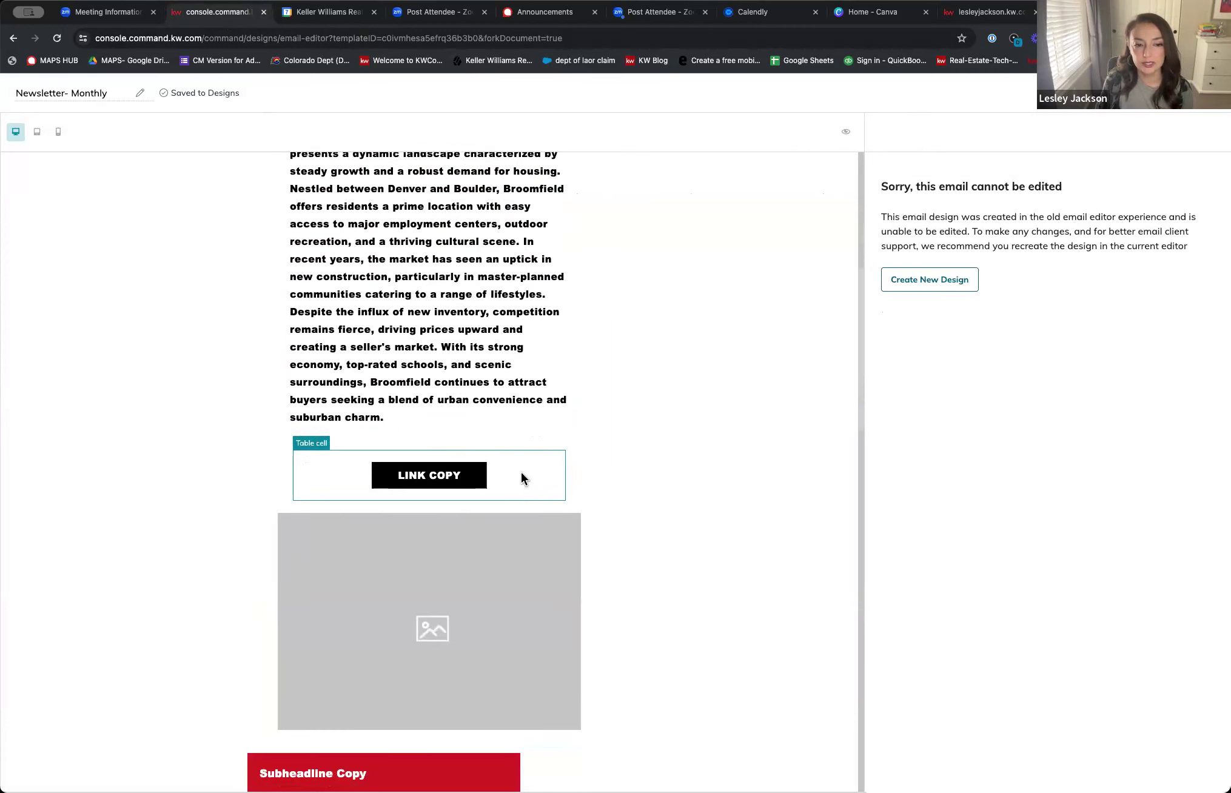
left_click(453, 494)
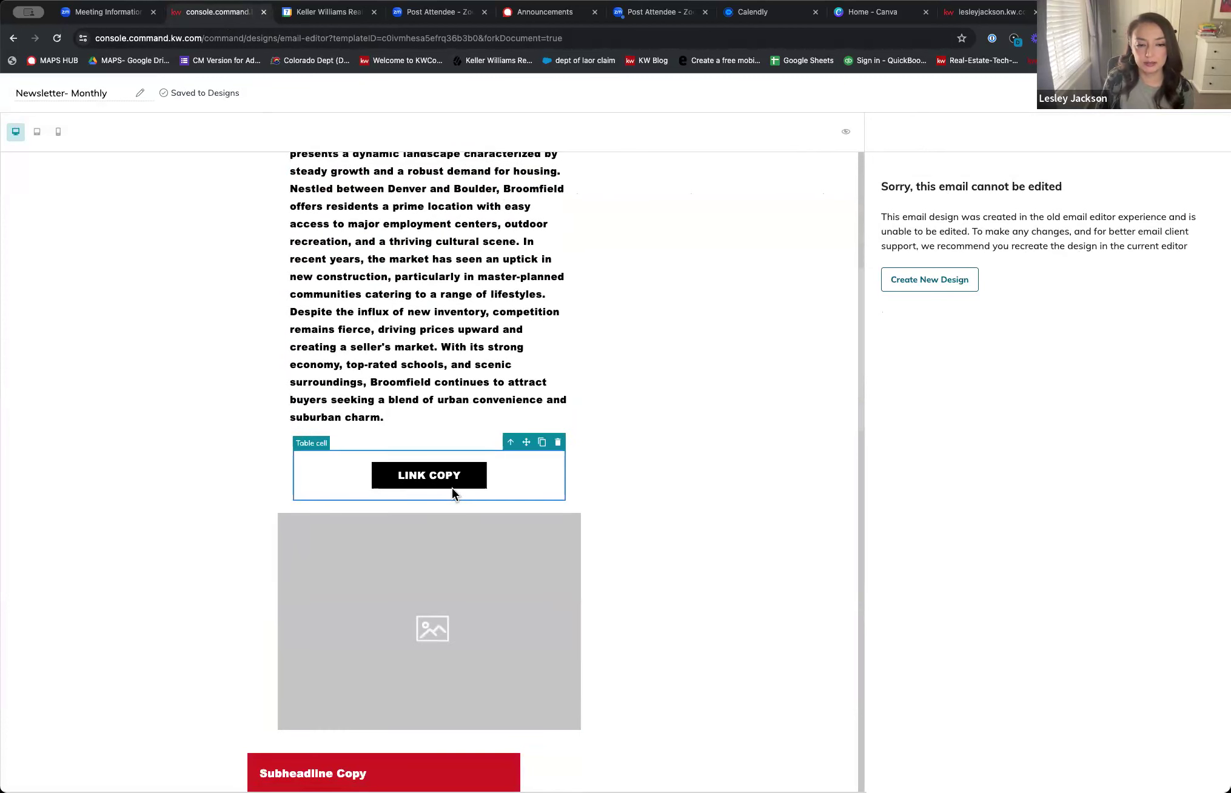
left_click(450, 478)
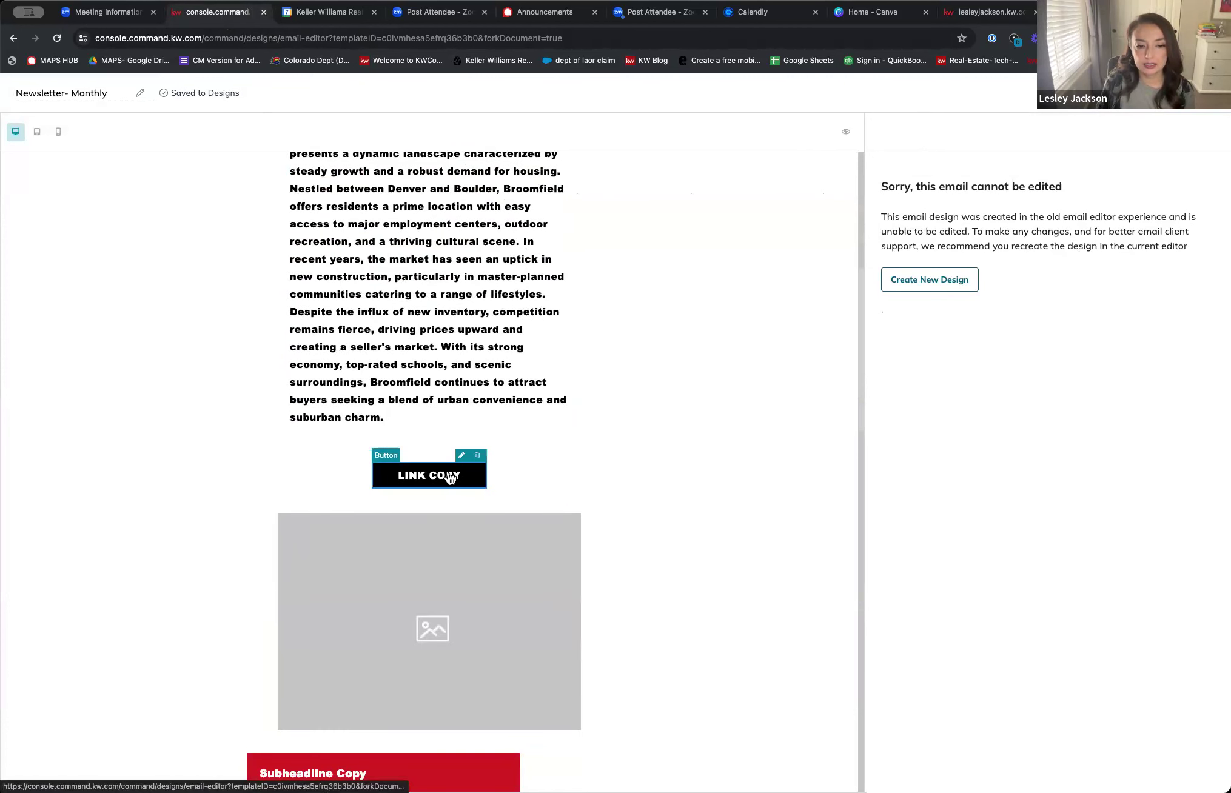
left_click(461, 456)
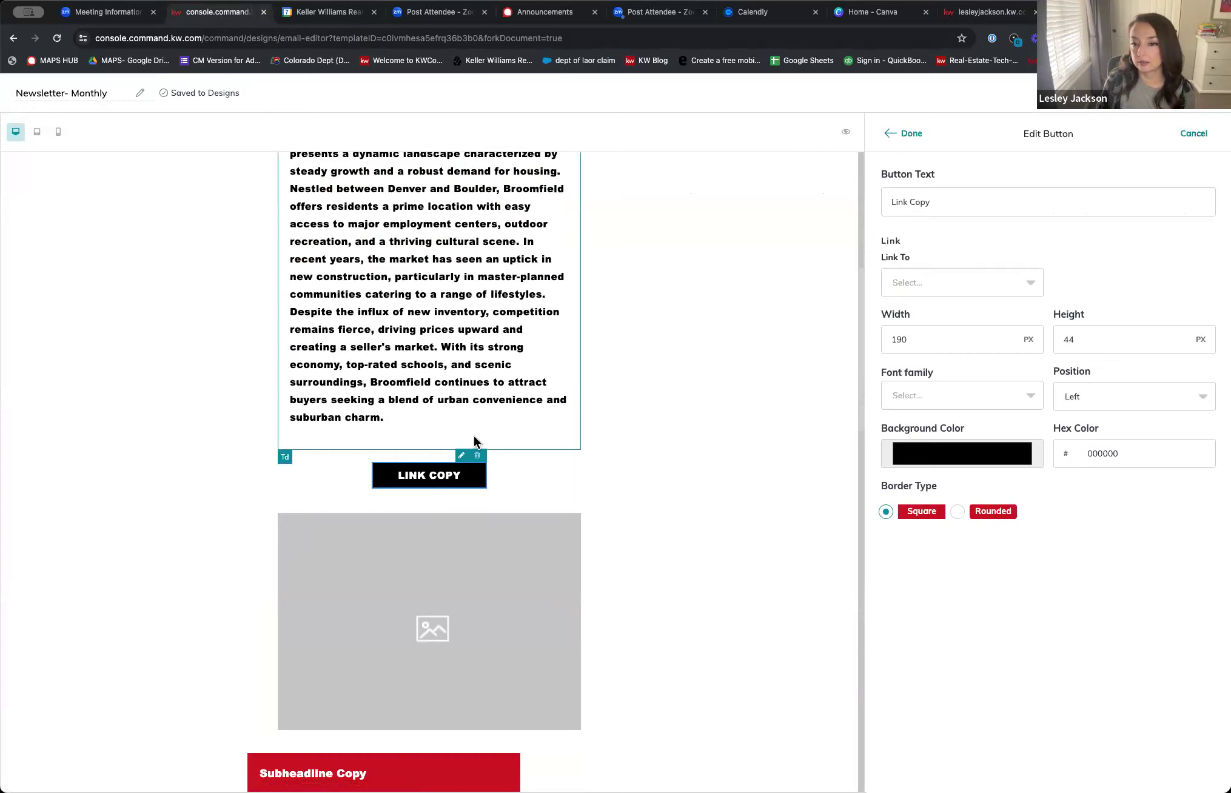
left_click(954, 202)
left_click_drag(954, 202, 867, 181)
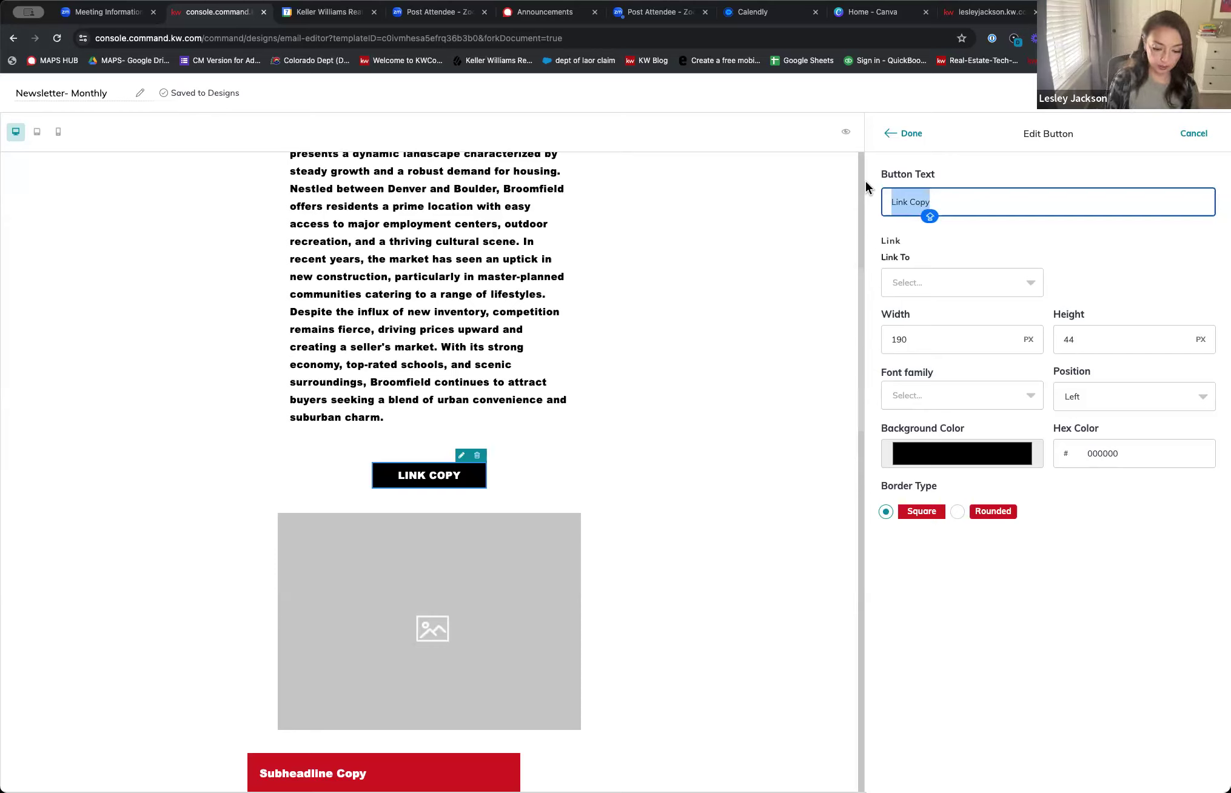
type("Home")
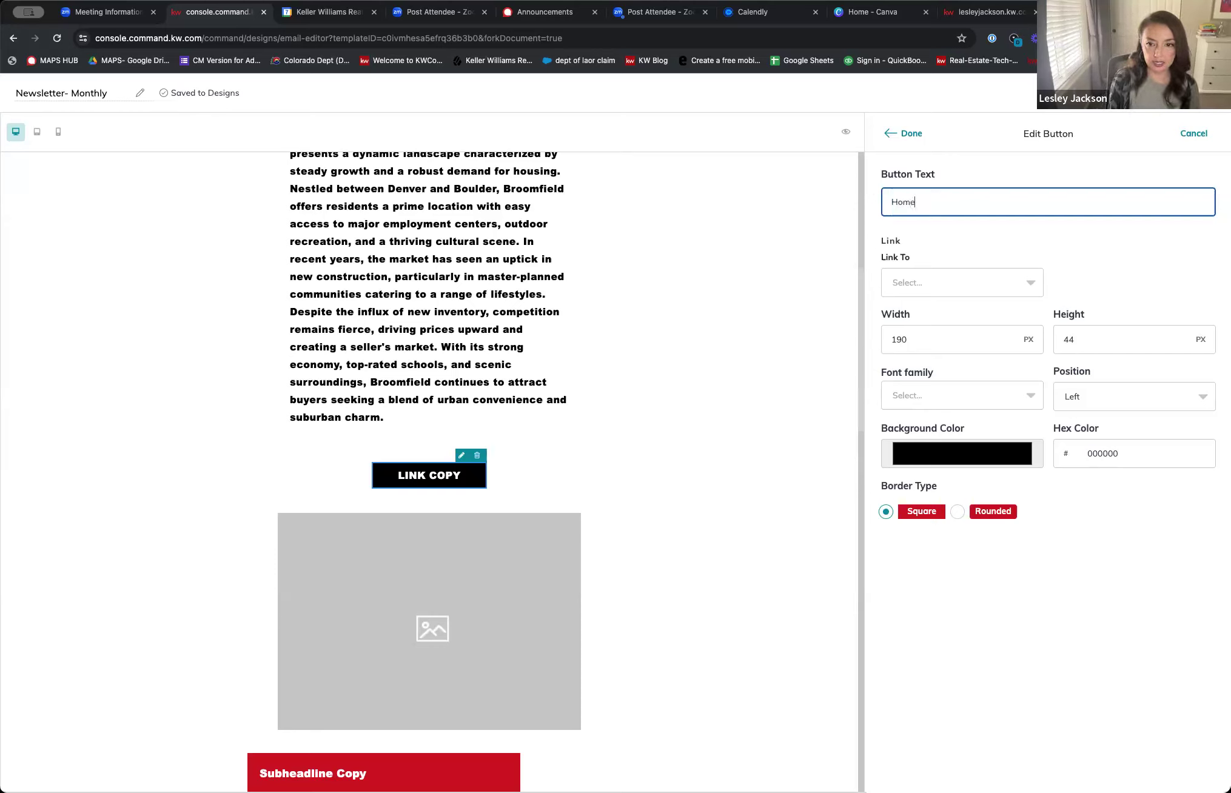
key("BackSpace")
key("Caps_Lock")
type("Ho")
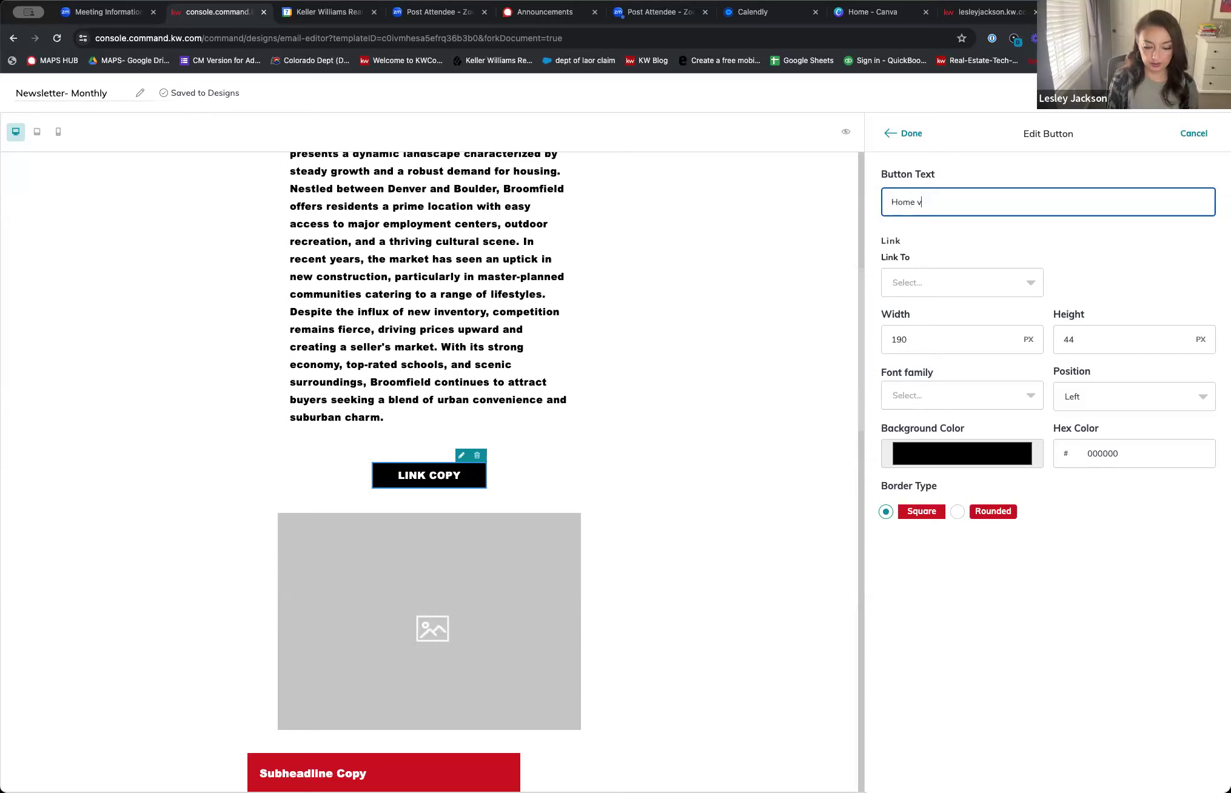
type("me Value")
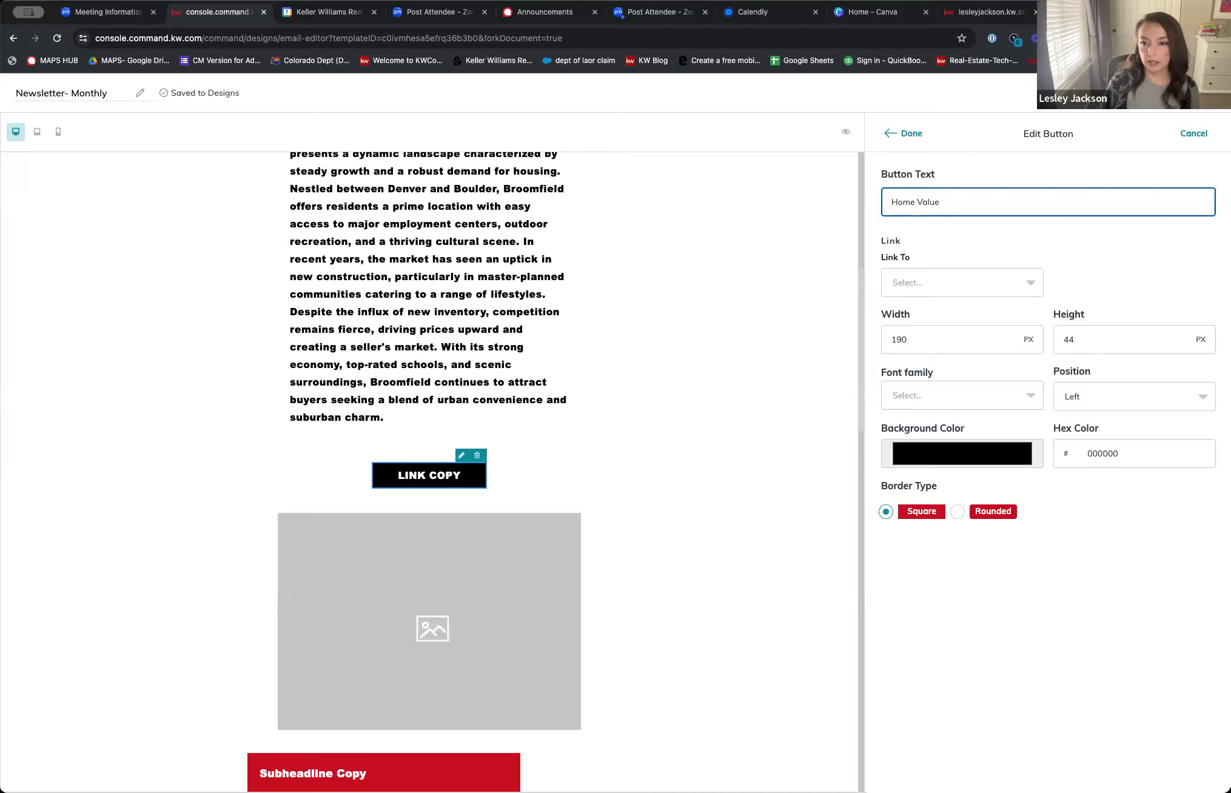
left_click(913, 133)
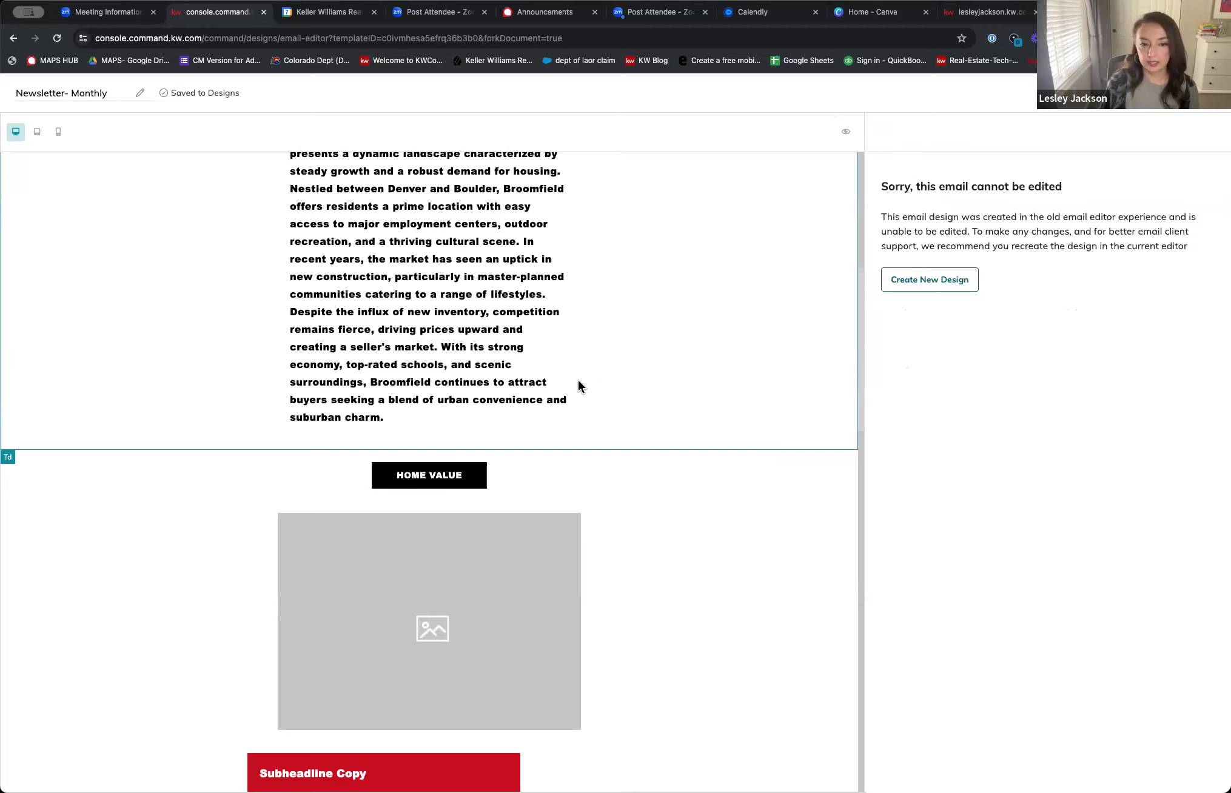
Reopen the Home Value button's settings and set it to link to a web address.
left_click(462, 455)
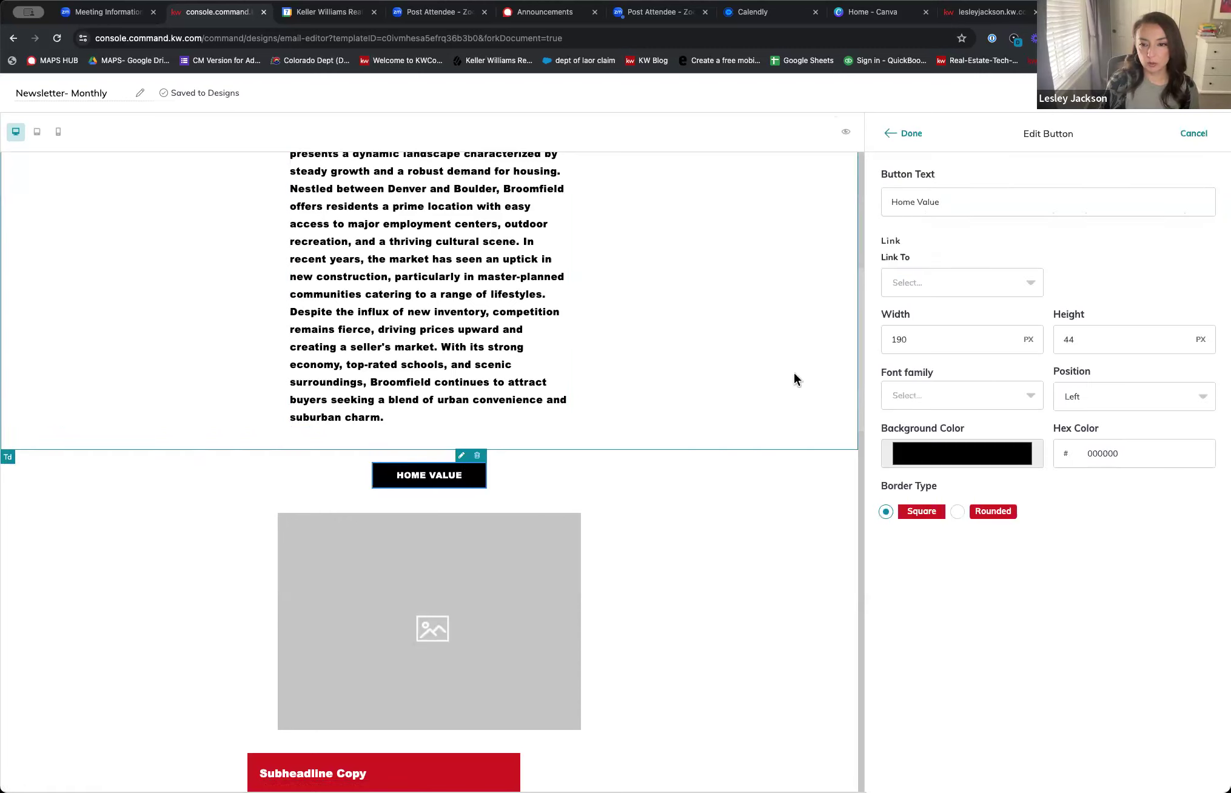
left_click(1032, 285)
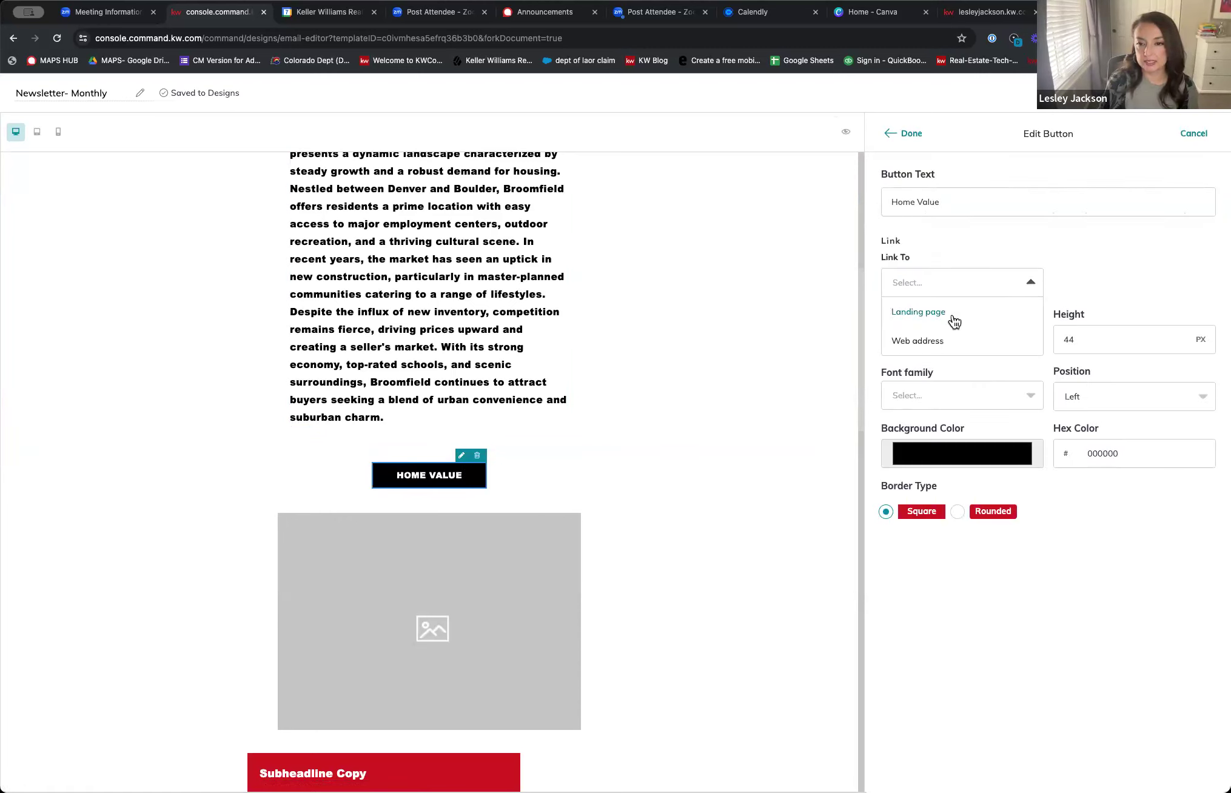
left_click(952, 342)
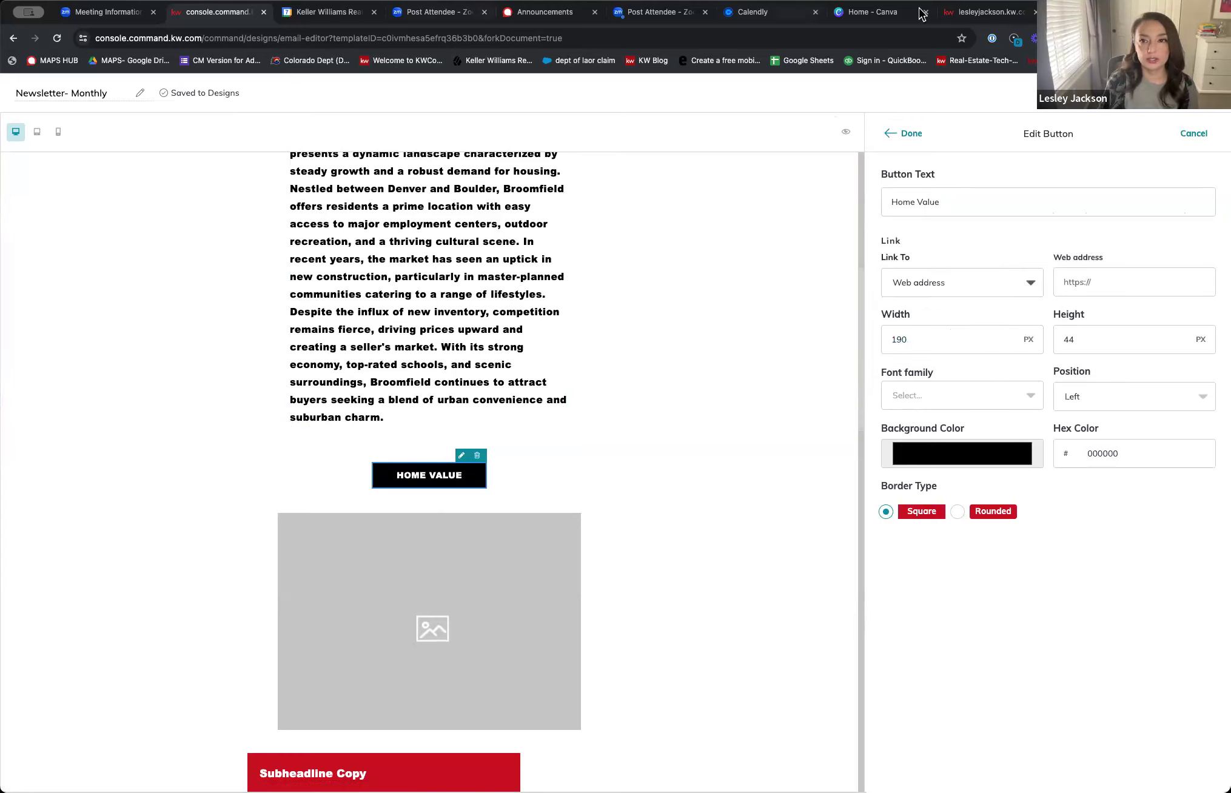
Copy the address of the agent website's "What is Your Home Worth?" page and paste it as the button's web address.
left_click(990, 14)
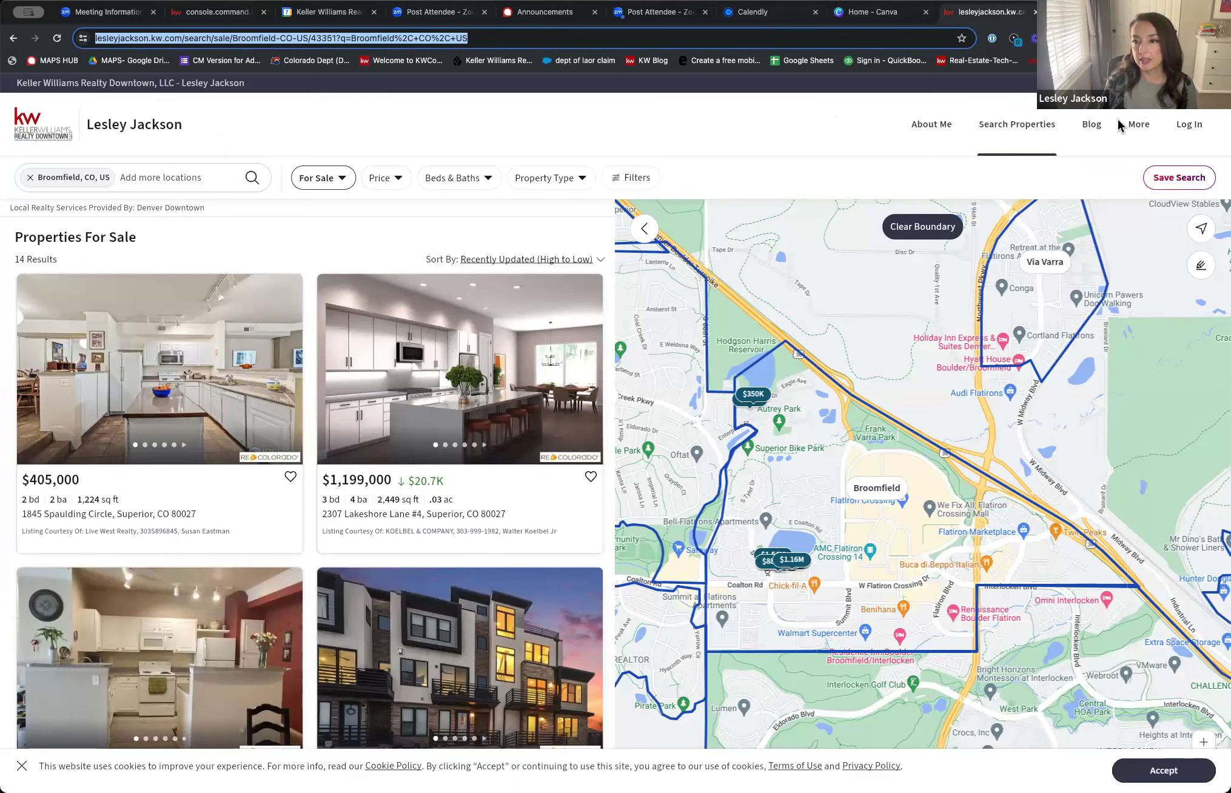
left_click(1139, 124)
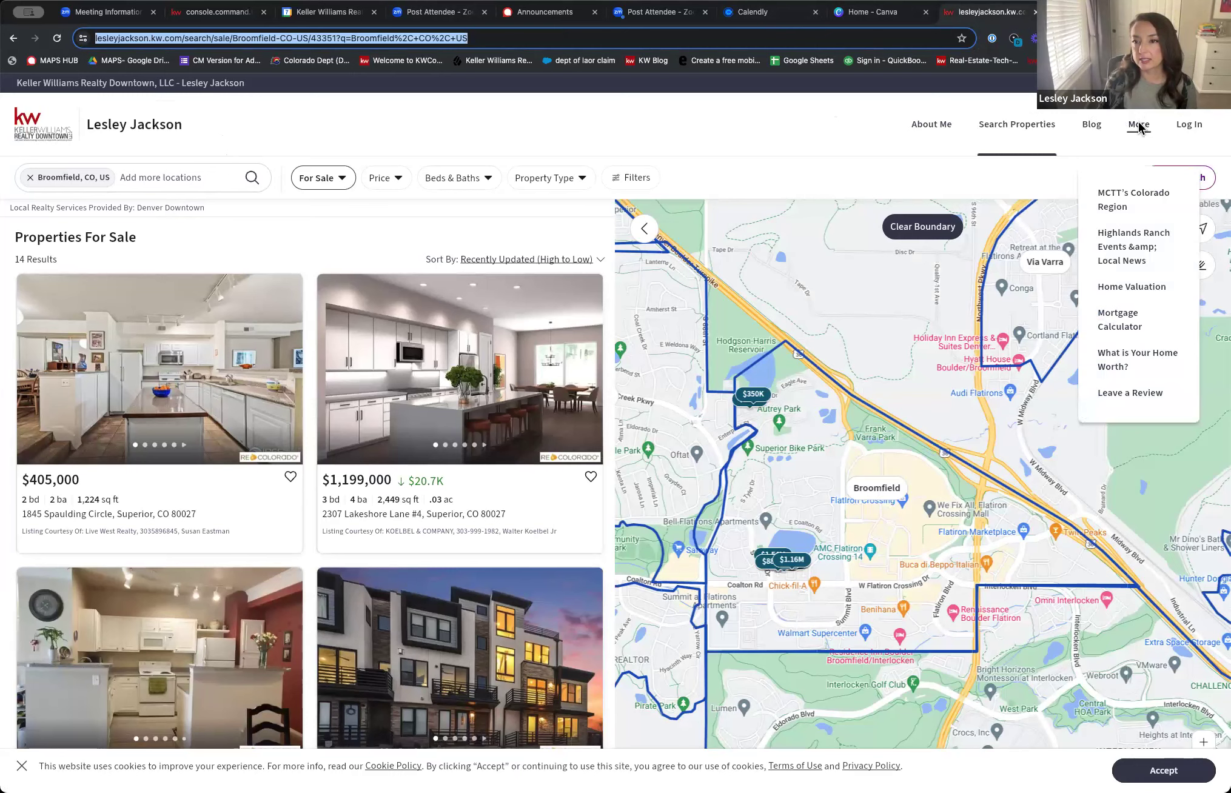
left_click(1155, 350)
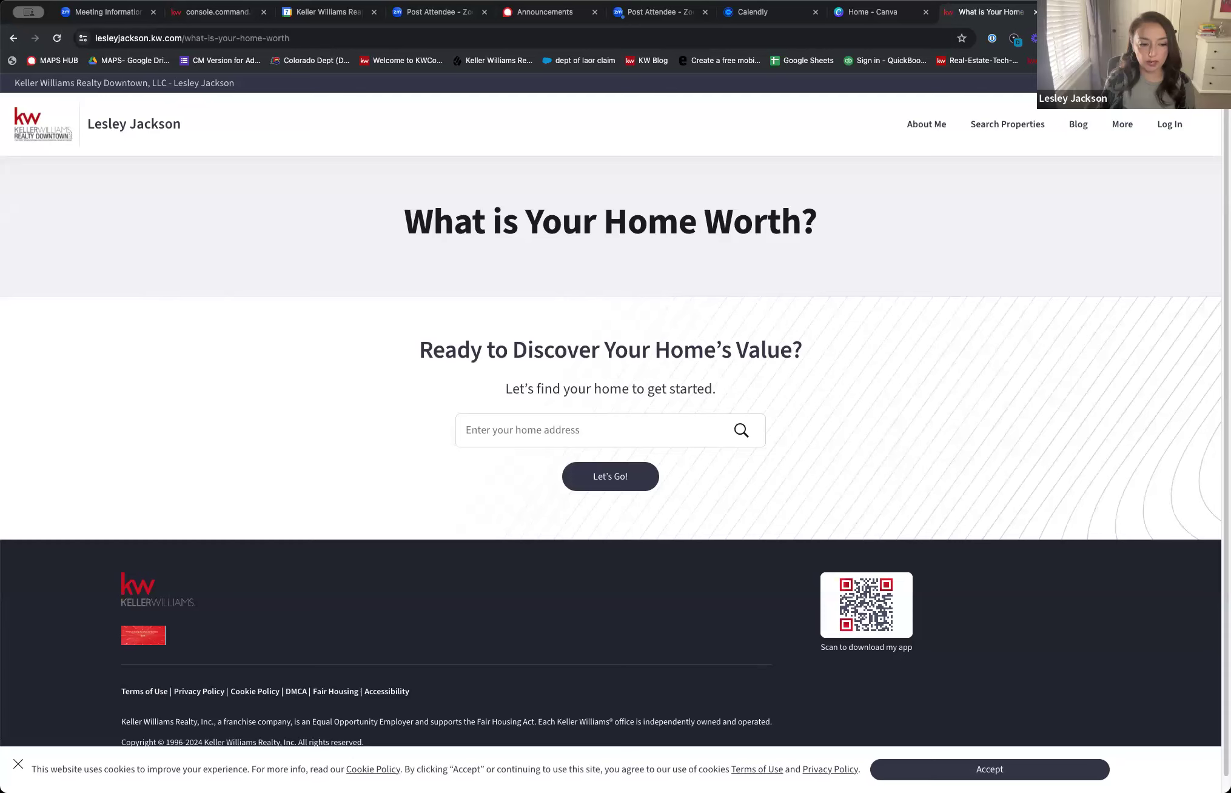
left_click(18, 764)
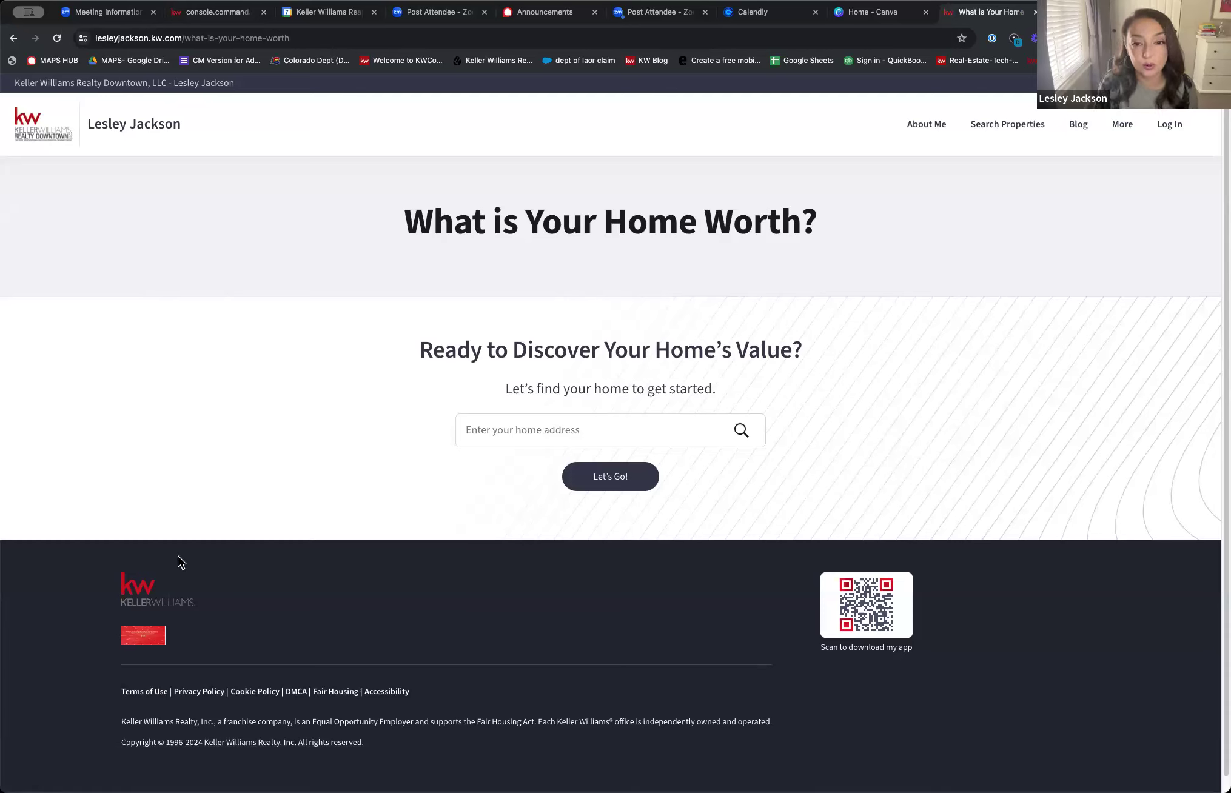
left_click(543, 33)
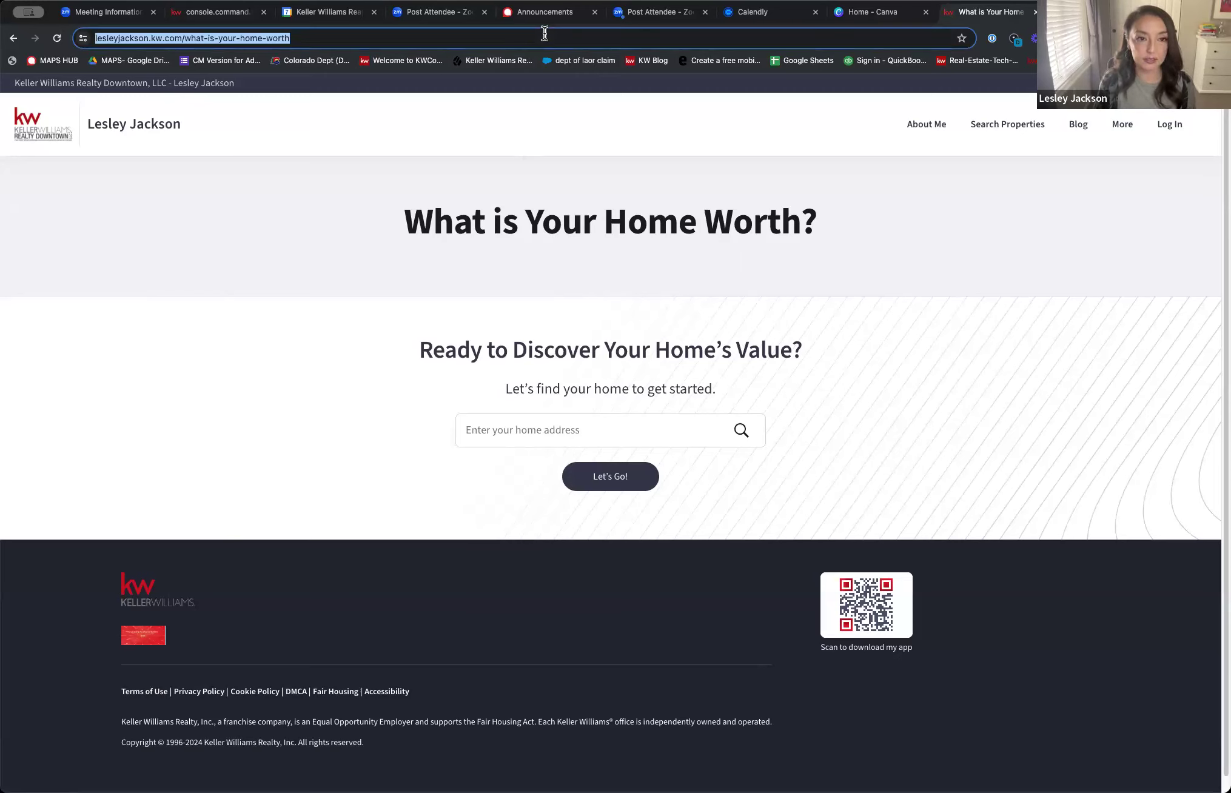
left_click(236, 12)
left_click(1082, 283)
key("cmd+v")
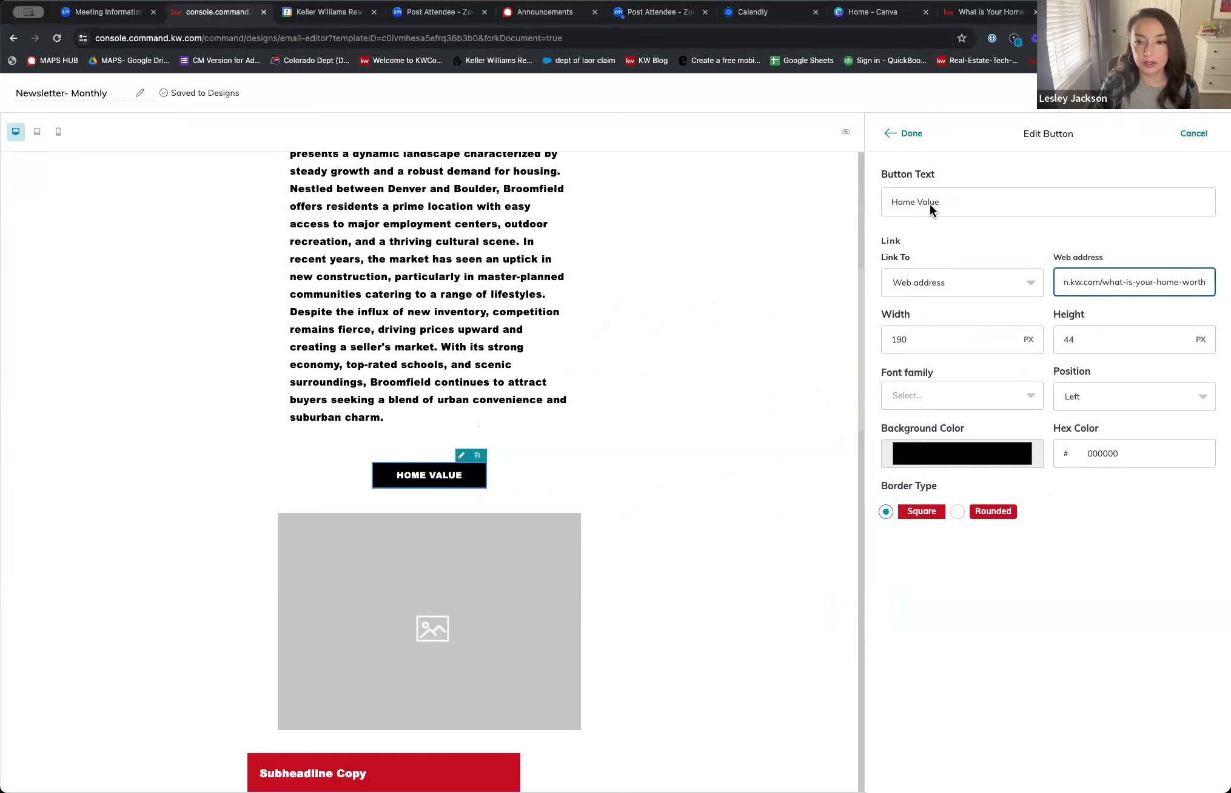
left_click(893, 202)
type("CLICK")
key("BackSpace")
key("BackSpace")
key("BackSpace")
key("BackSpace")
type("lick")
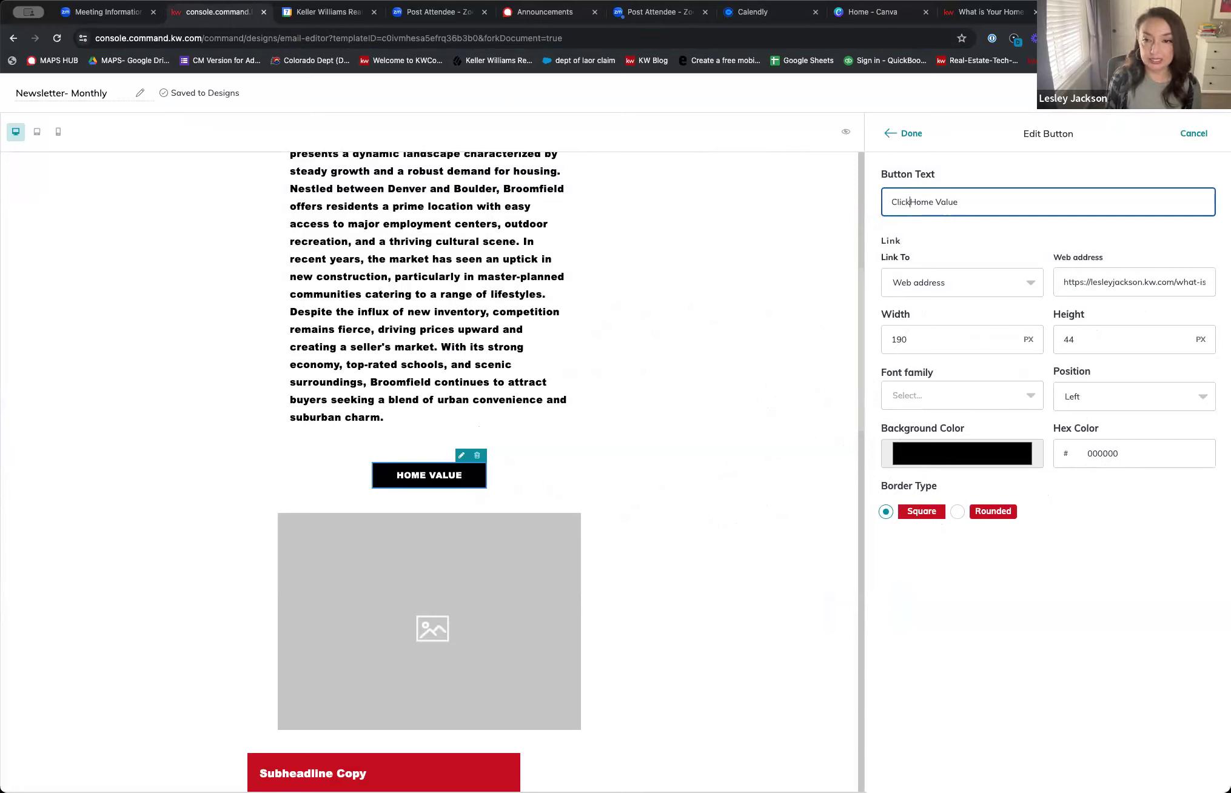
Replace the button text with "What is Your Home Worth" and apply the change.
key("super+a")
key("BackSpace")
type("Wha")
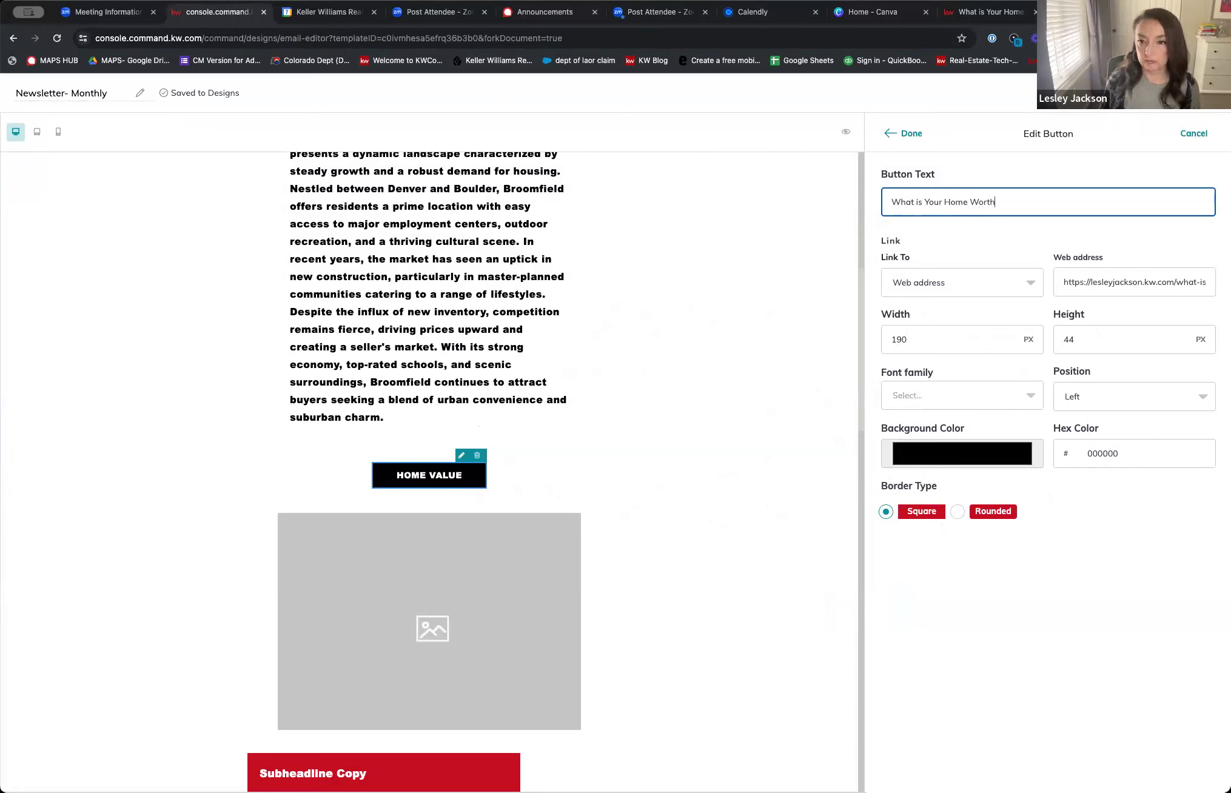
left_click(910, 135)
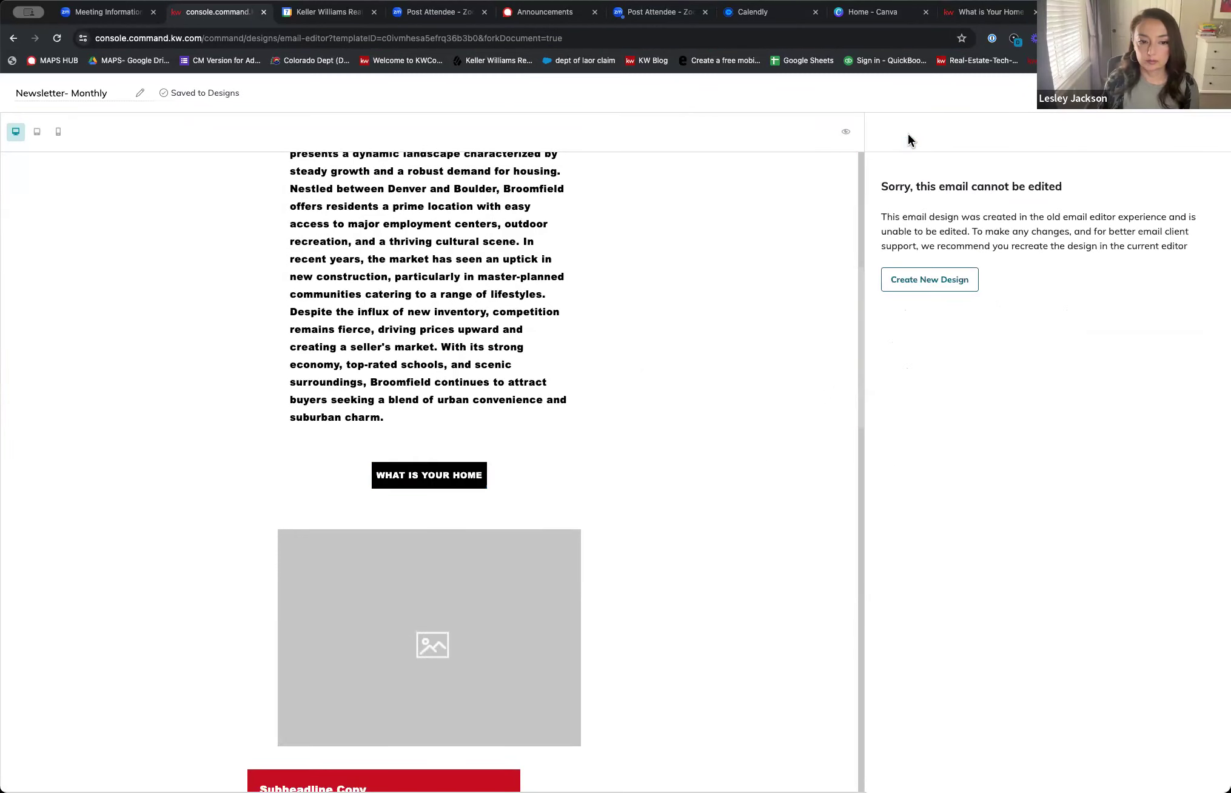
Revisit ChatGPT's Broomfield paragraph, highlight it, and open the newsletter's market paragraph in the text editor for comparison.
scroll(555, 539, "up", 8)
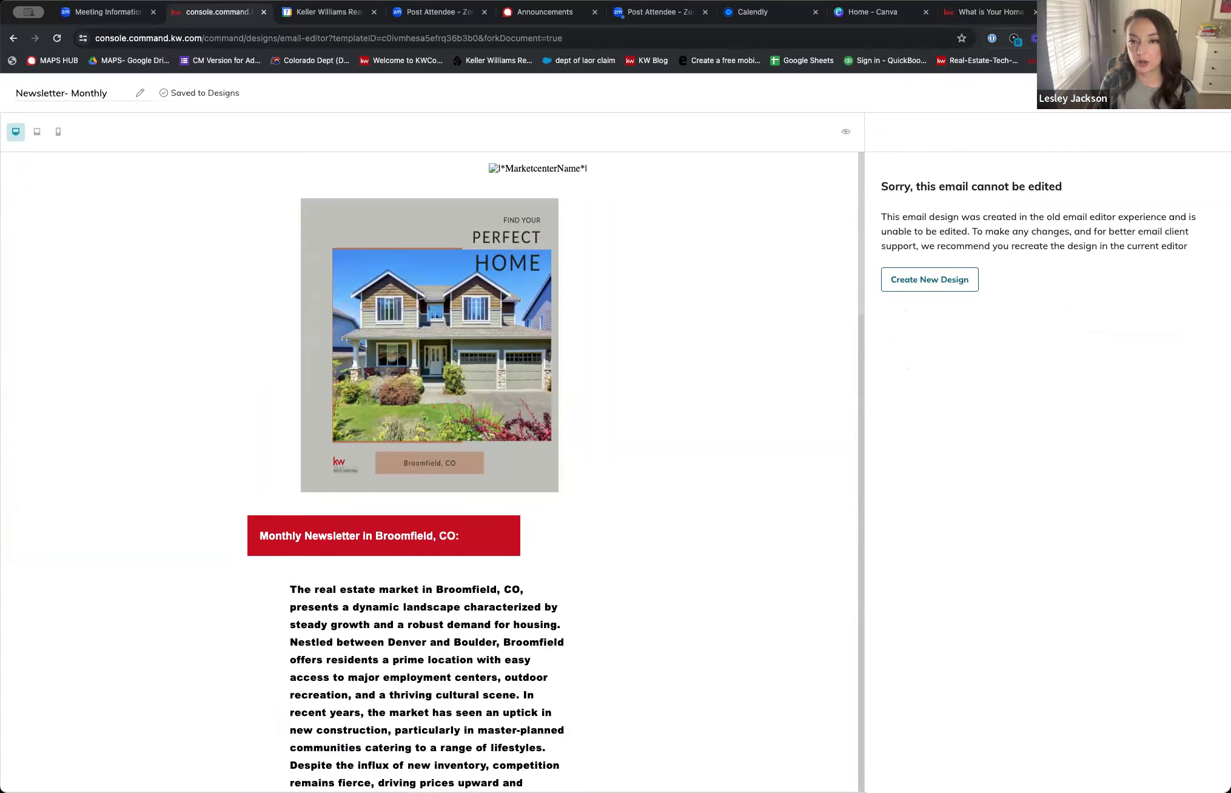
left_click(1100, 12)
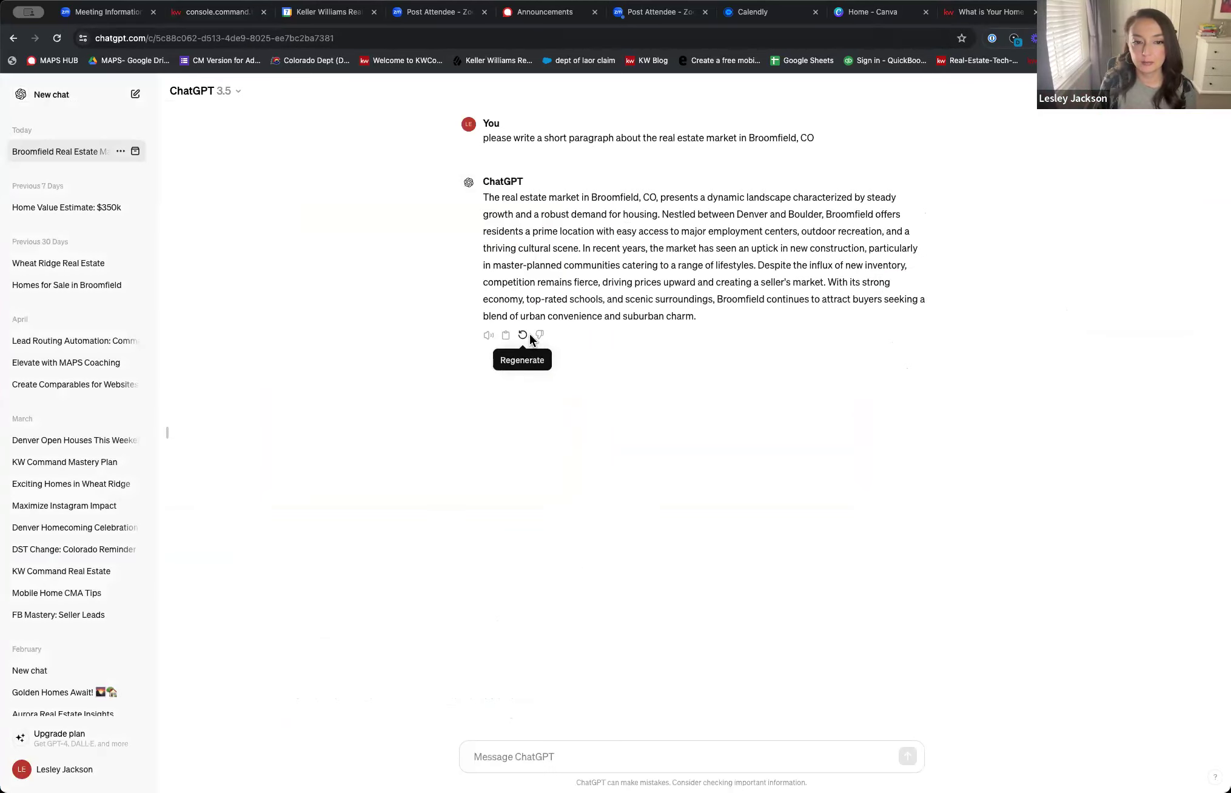
left_click_drag(484, 198, 732, 352)
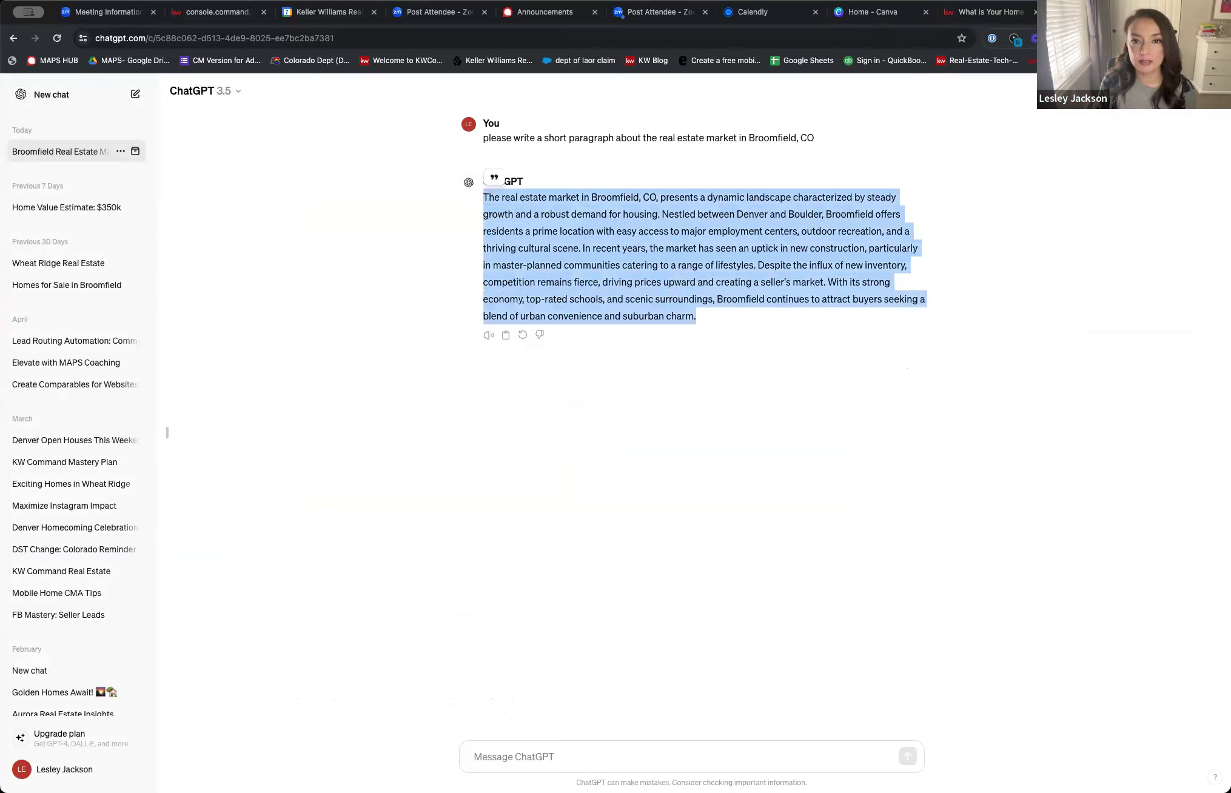
left_click(199, 17)
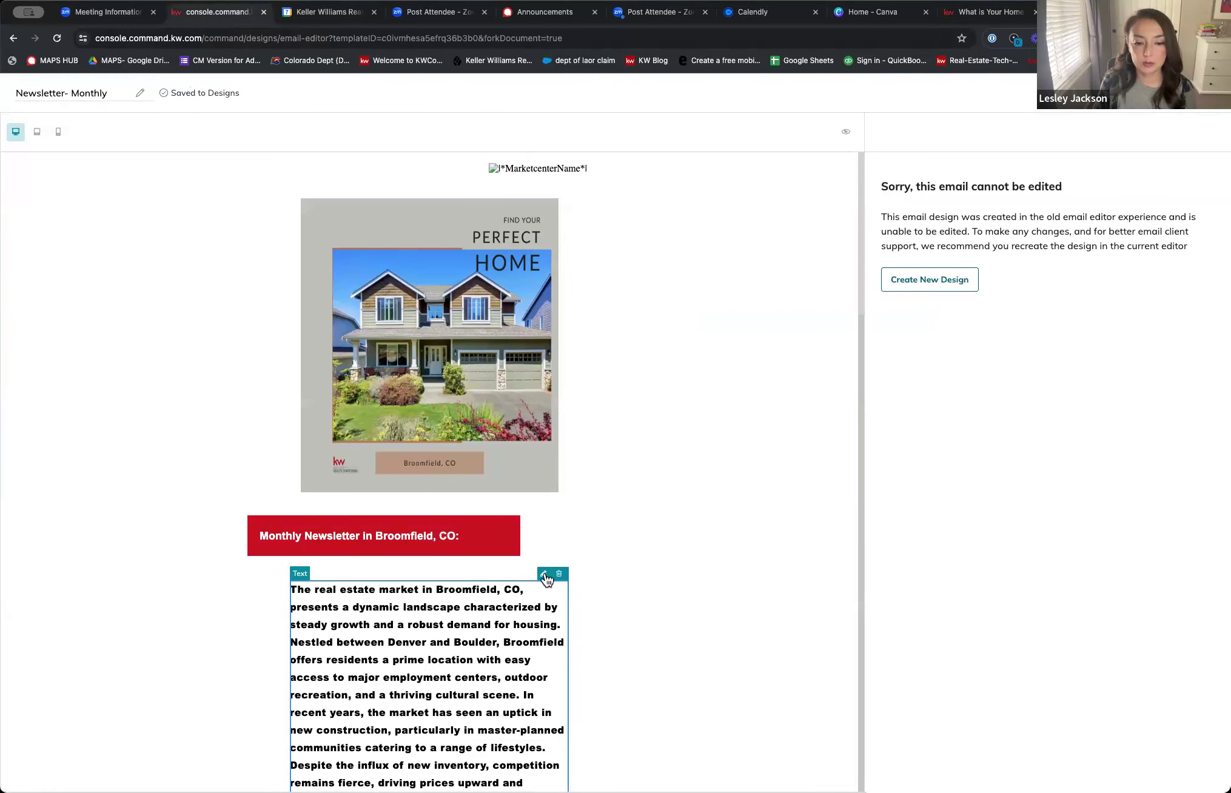
left_click(541, 576)
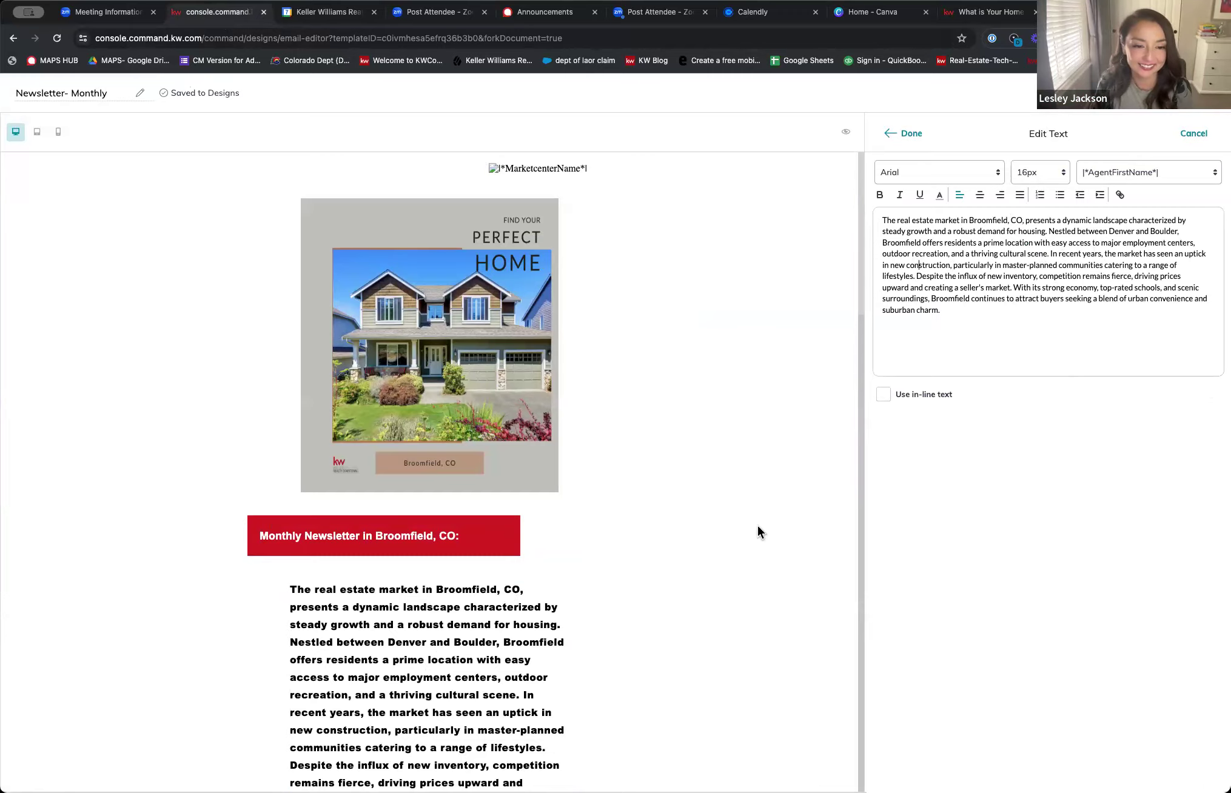
Look over the newsletter's remaining placeholder images, subheadlines, body text and link buttons below the market section.
scroll(734, 566, "down", 6)
scroll(657, 645, "down", 6)
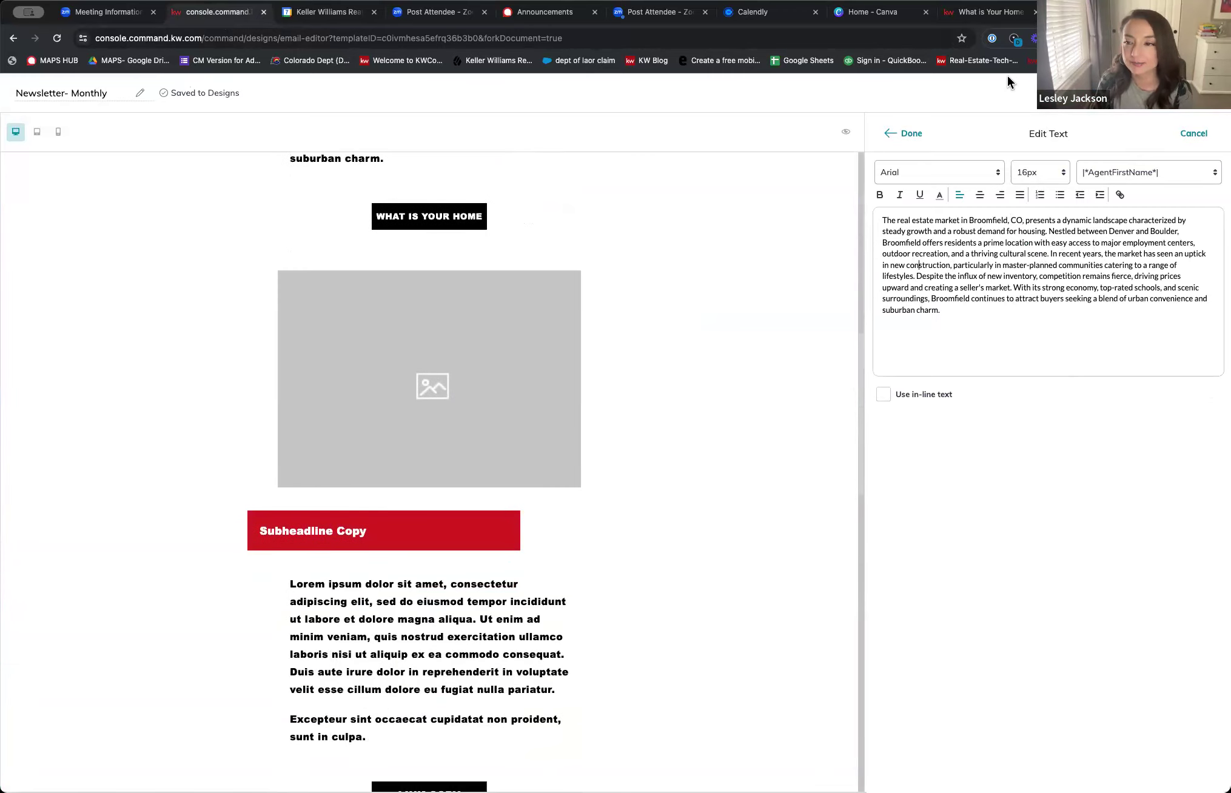
left_click(493, 443)
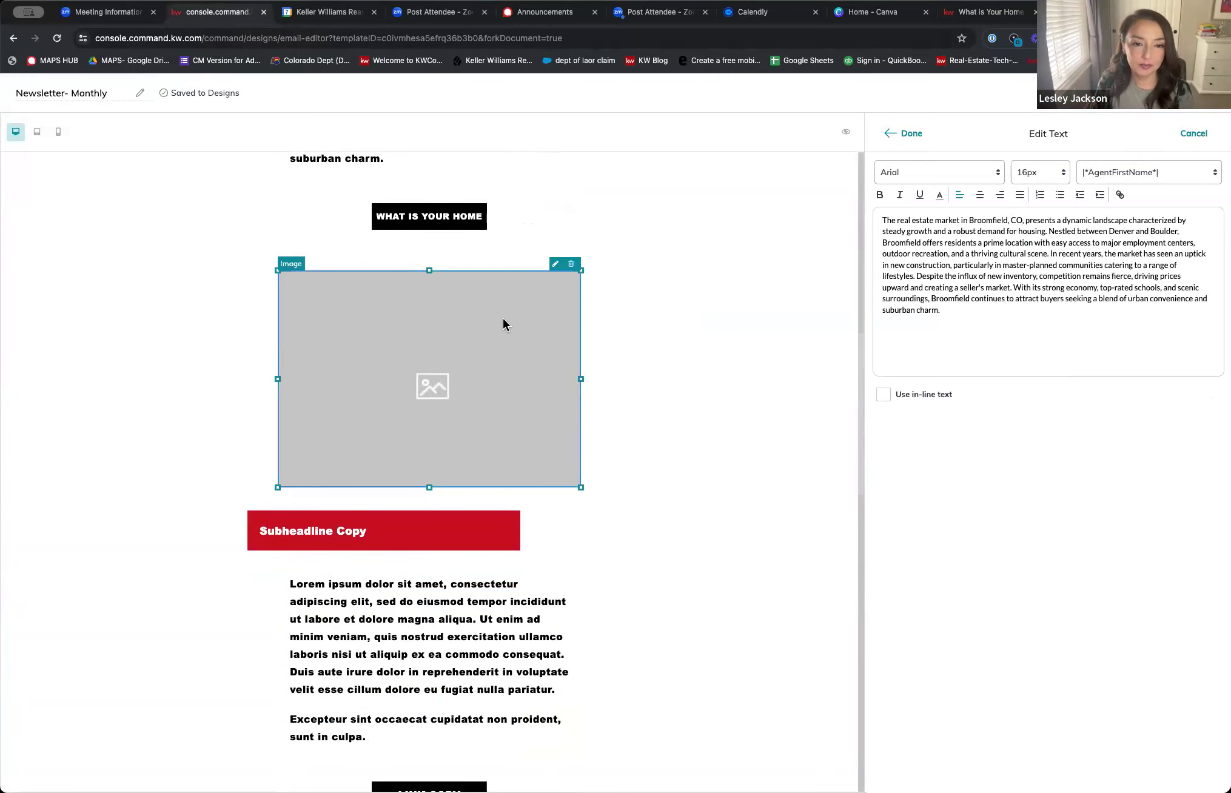
scroll(485, 454, "down", 4)
scroll(471, 437, "down", 12)
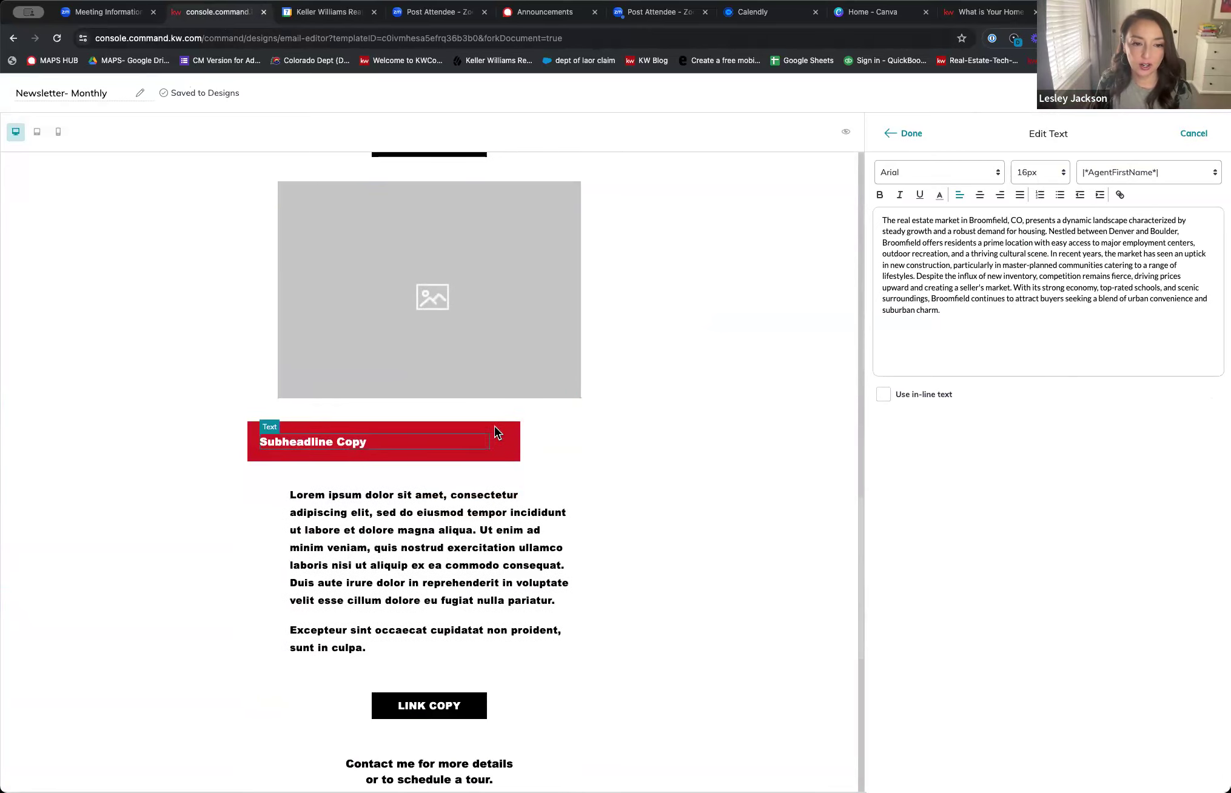
scroll(498, 473, "up", 8)
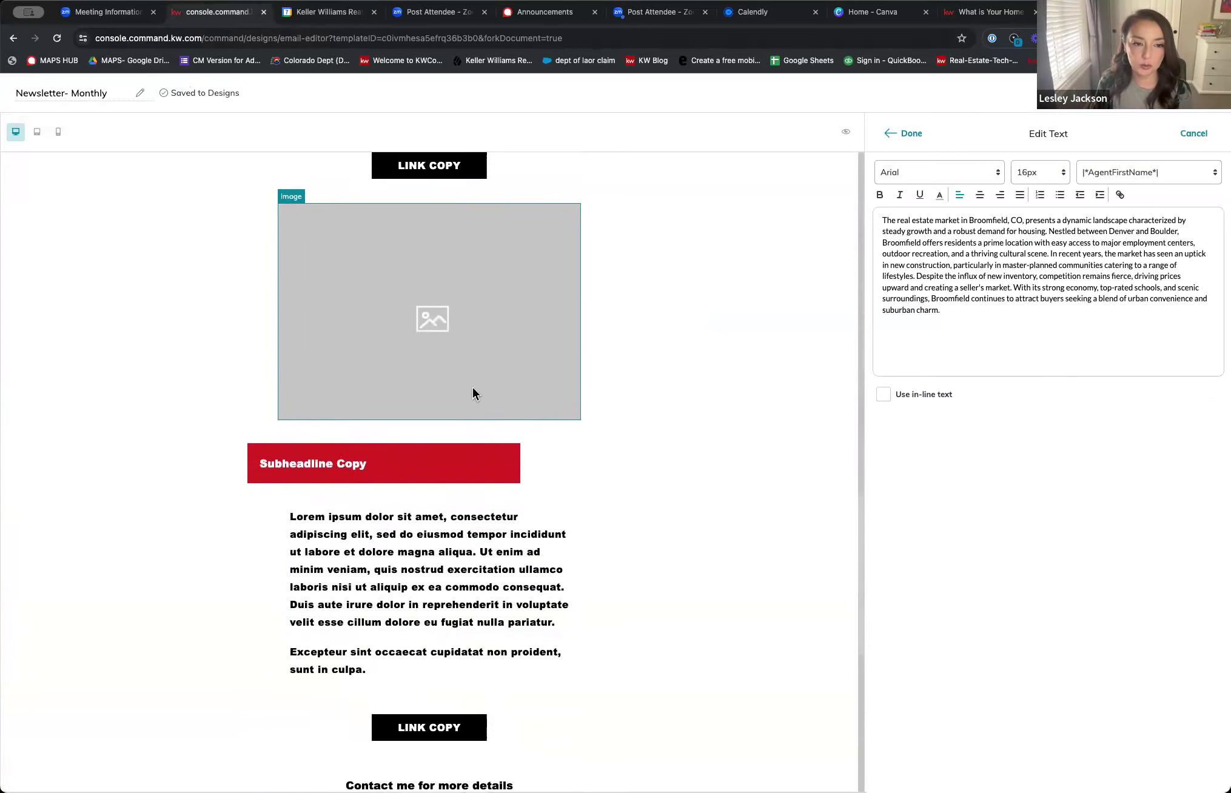
scroll(527, 489, "up", 8)
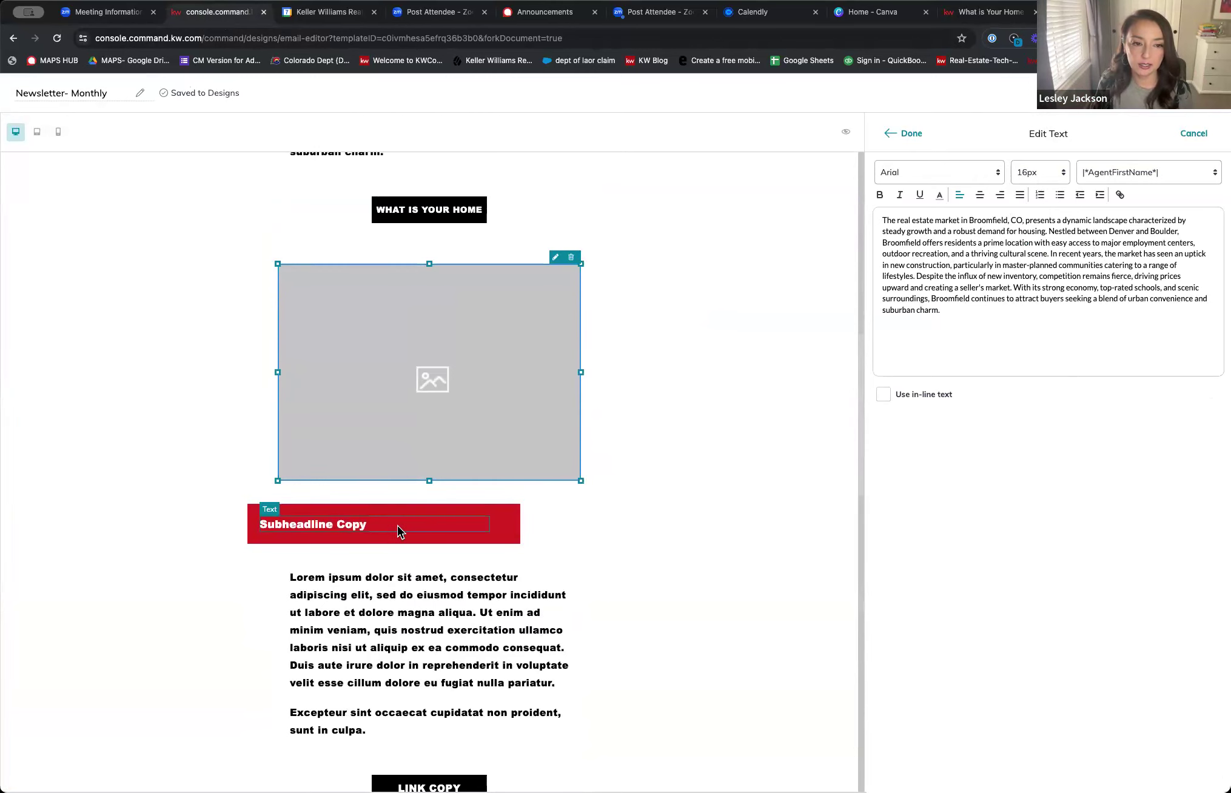
Move the "What is Your Home Worth" button below the gray image placeholder and center it there.
scroll(398, 530, "up", 4)
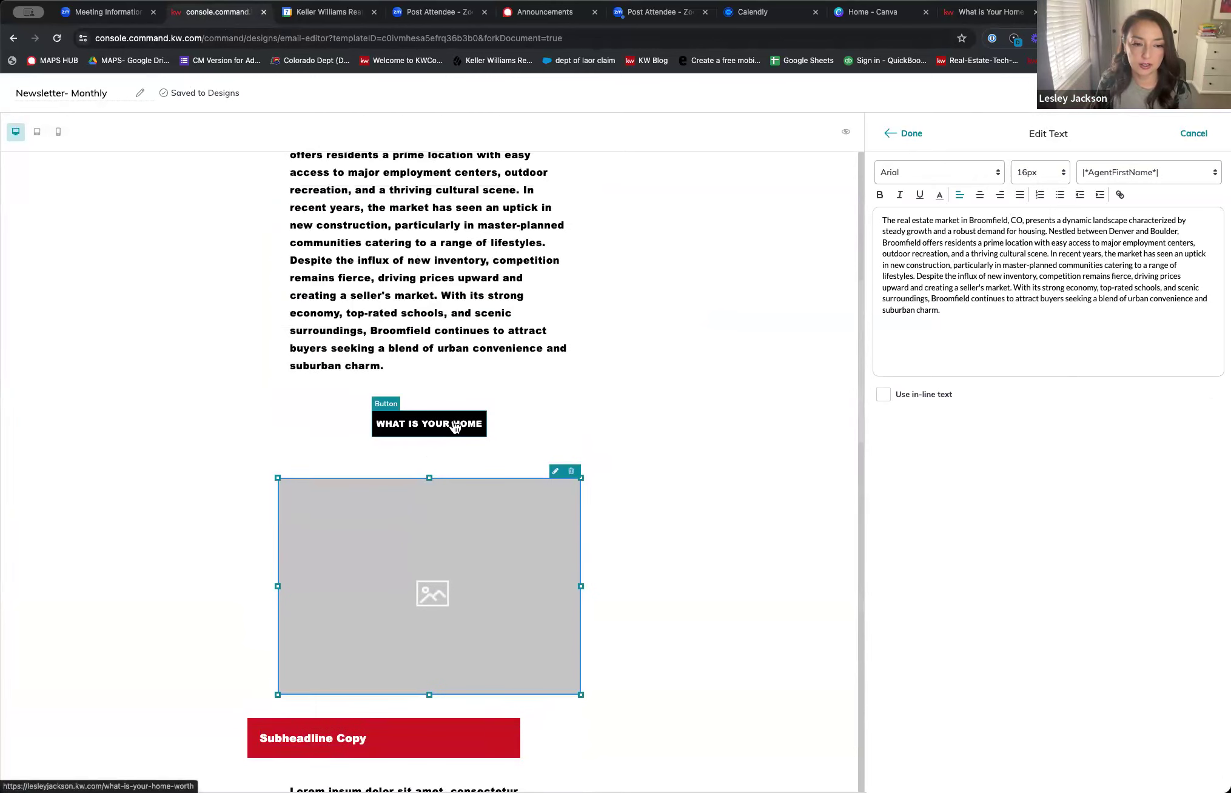
scroll(463, 354, "down", 4)
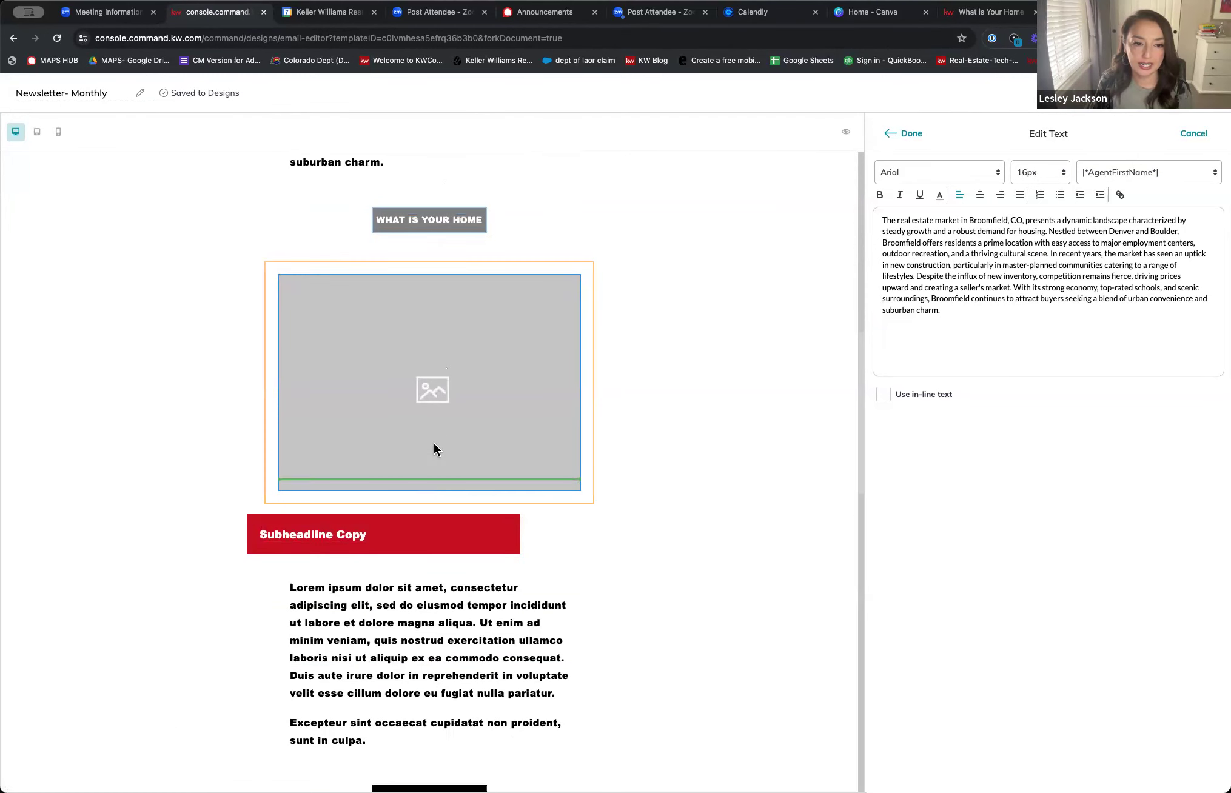
left_click_drag(418, 508, 417, 506)
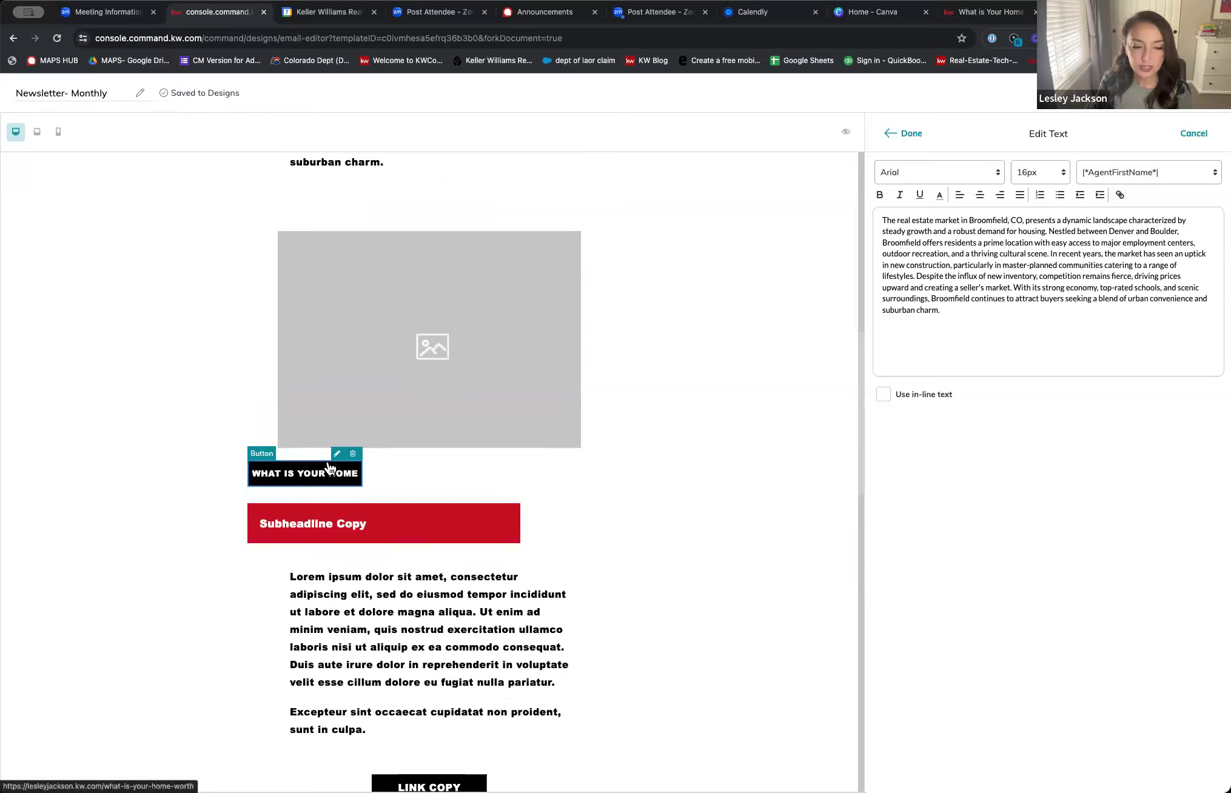
left_click_drag(300, 481, 415, 447)
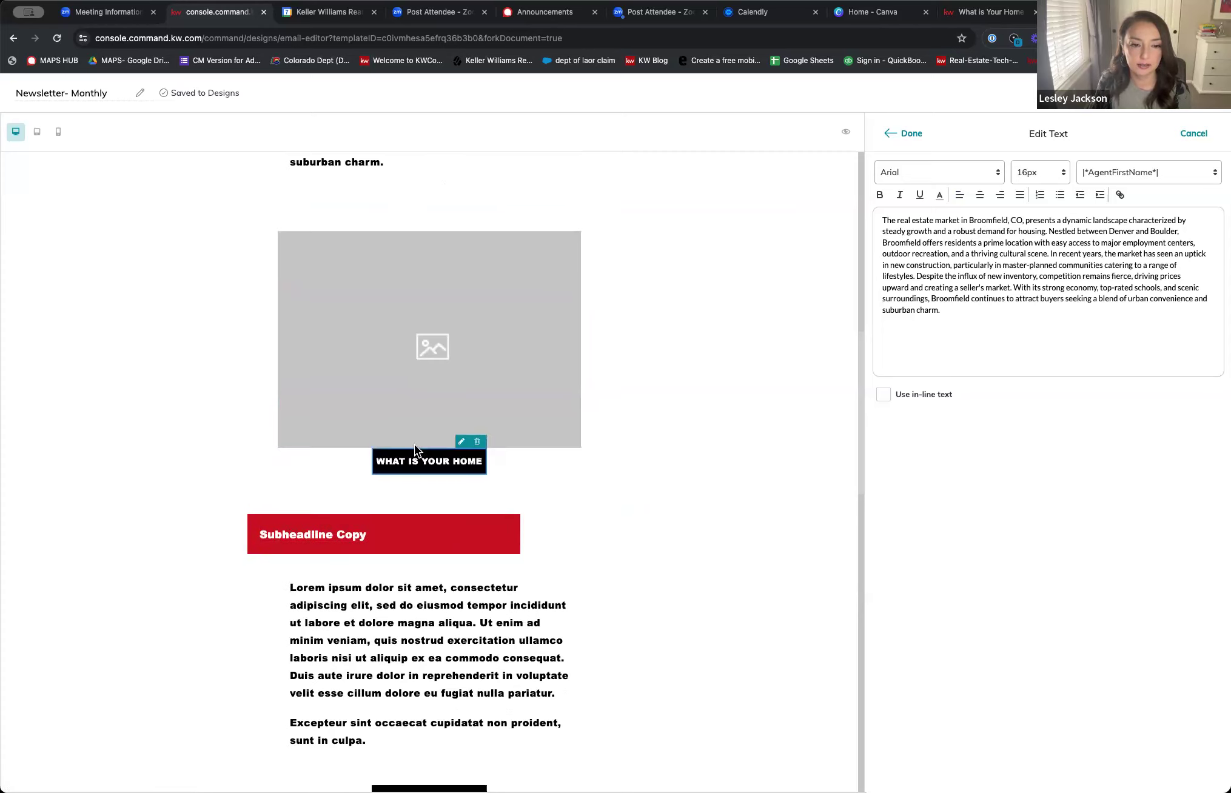
Switch to Canva and open the Blue Simple Real Estate Testimonial Instagram Post from the recent designs.
left_click(537, 382)
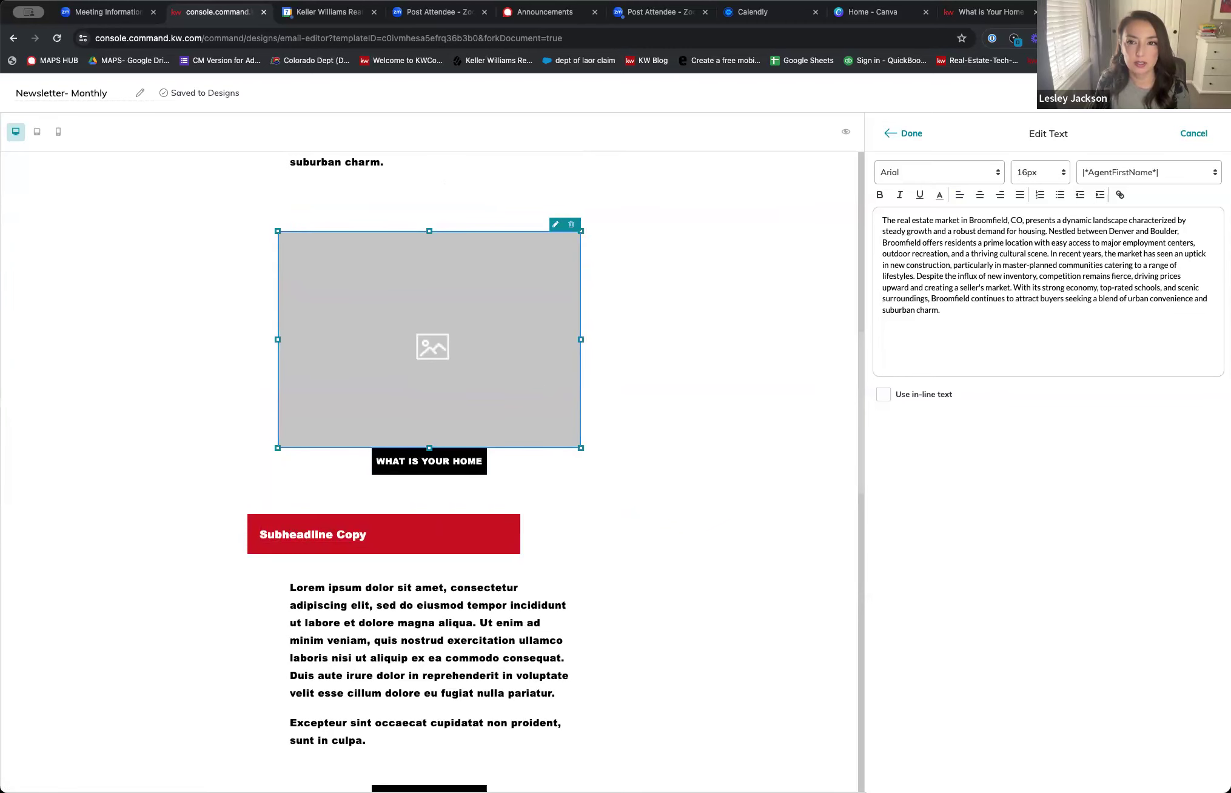
left_click(873, 12)
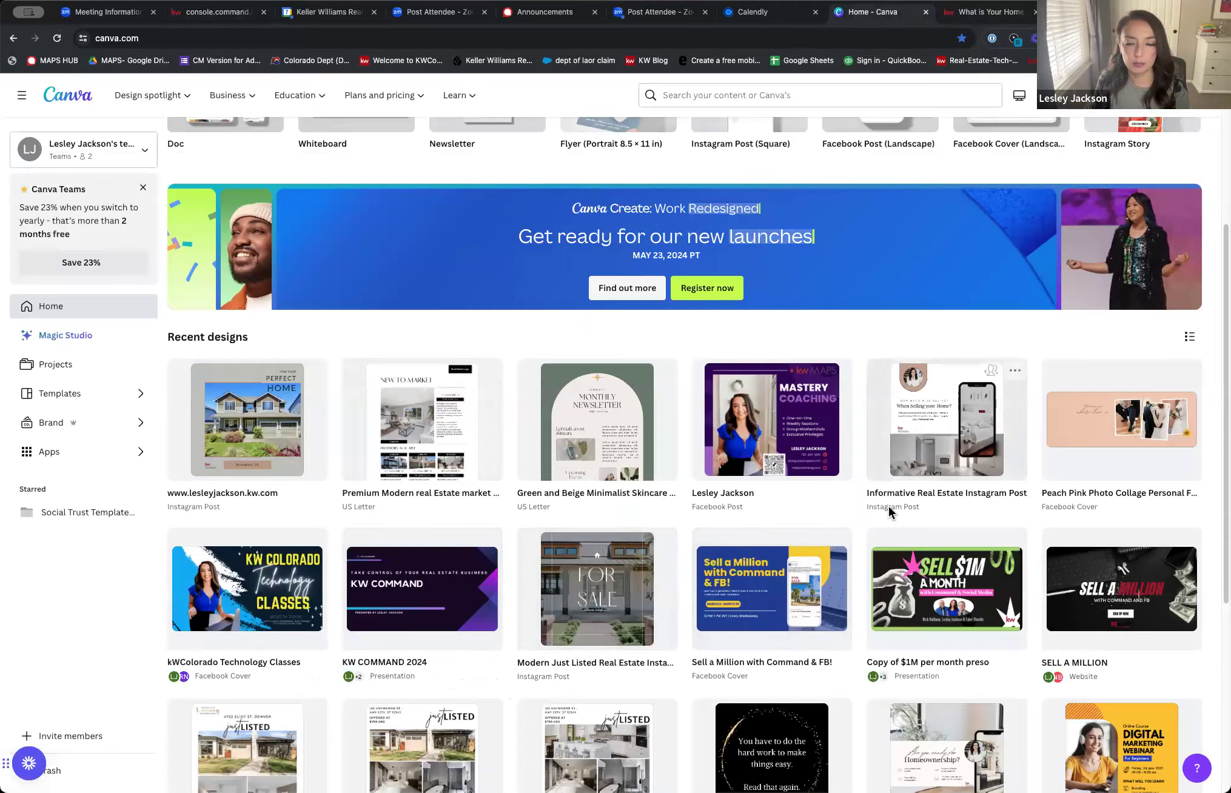
scroll(888, 506, "down", 3)
scroll(891, 514, "down", 3)
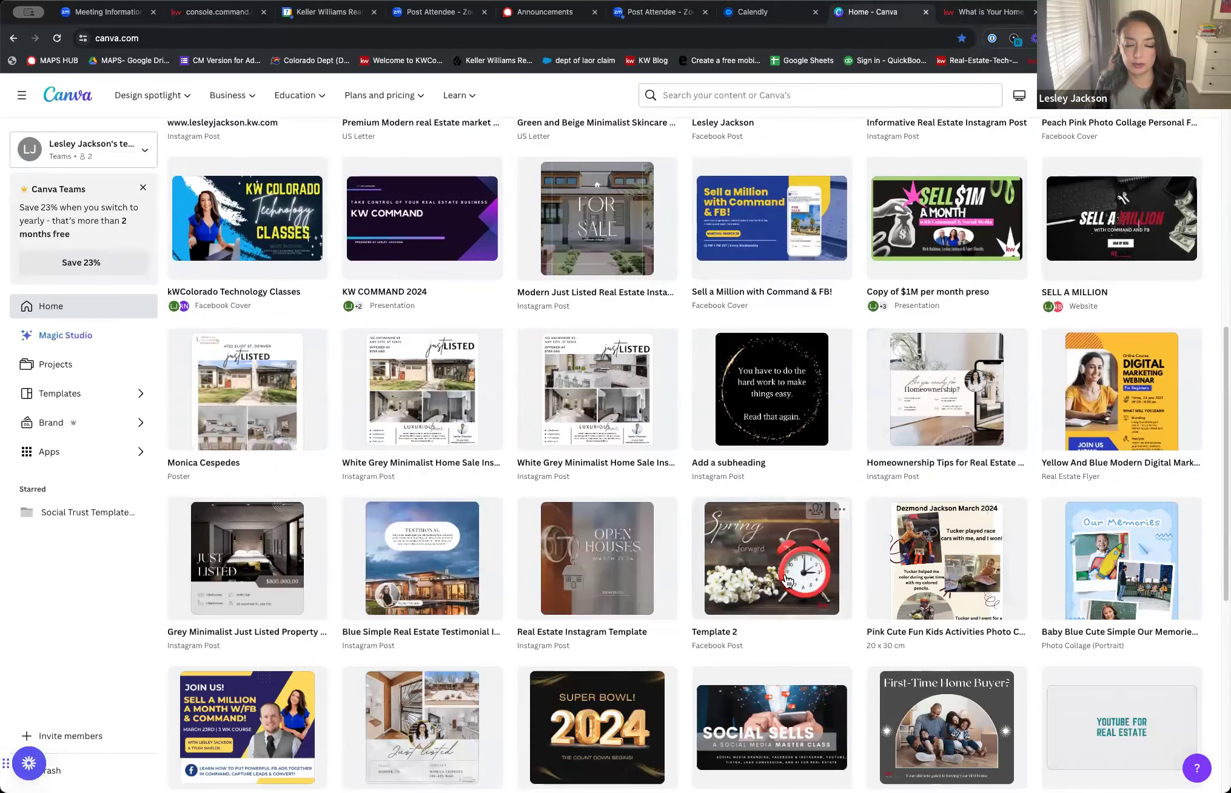
left_click(423, 584)
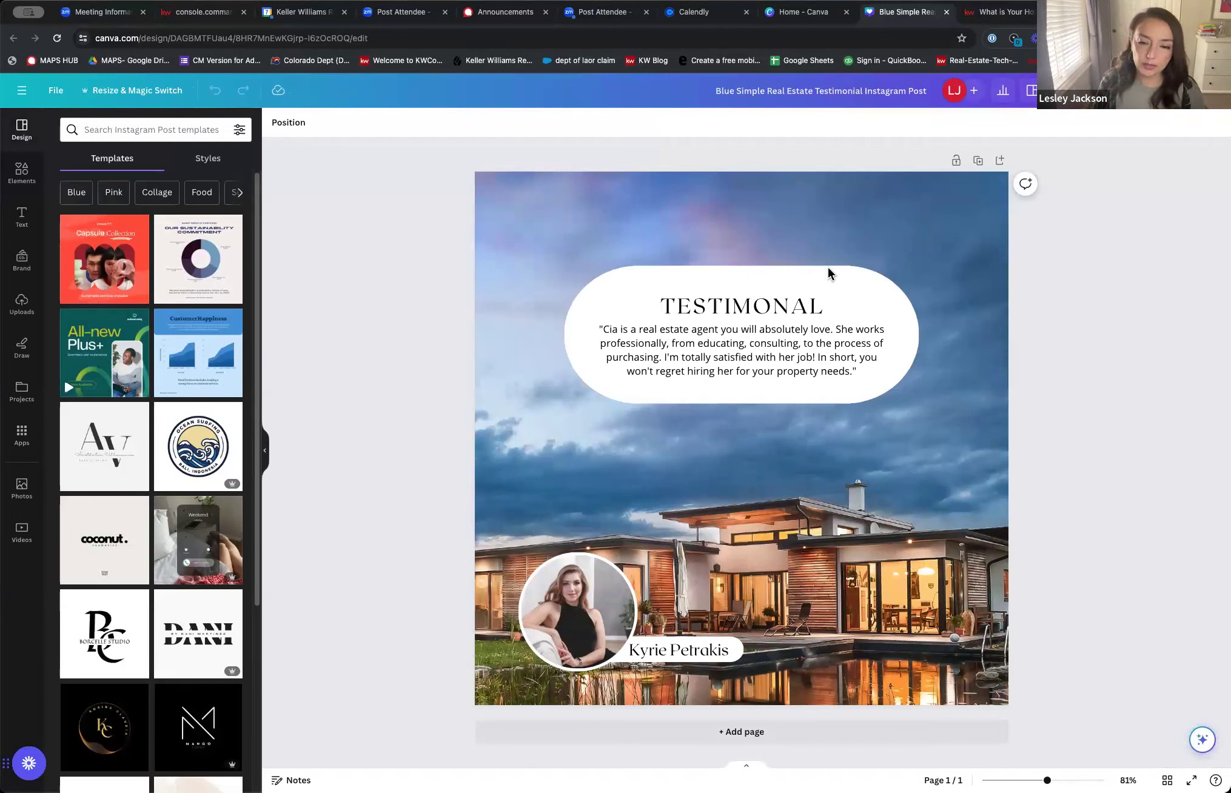
Download the testimonial design as a PNG at size 1.
left_click(791, 310)
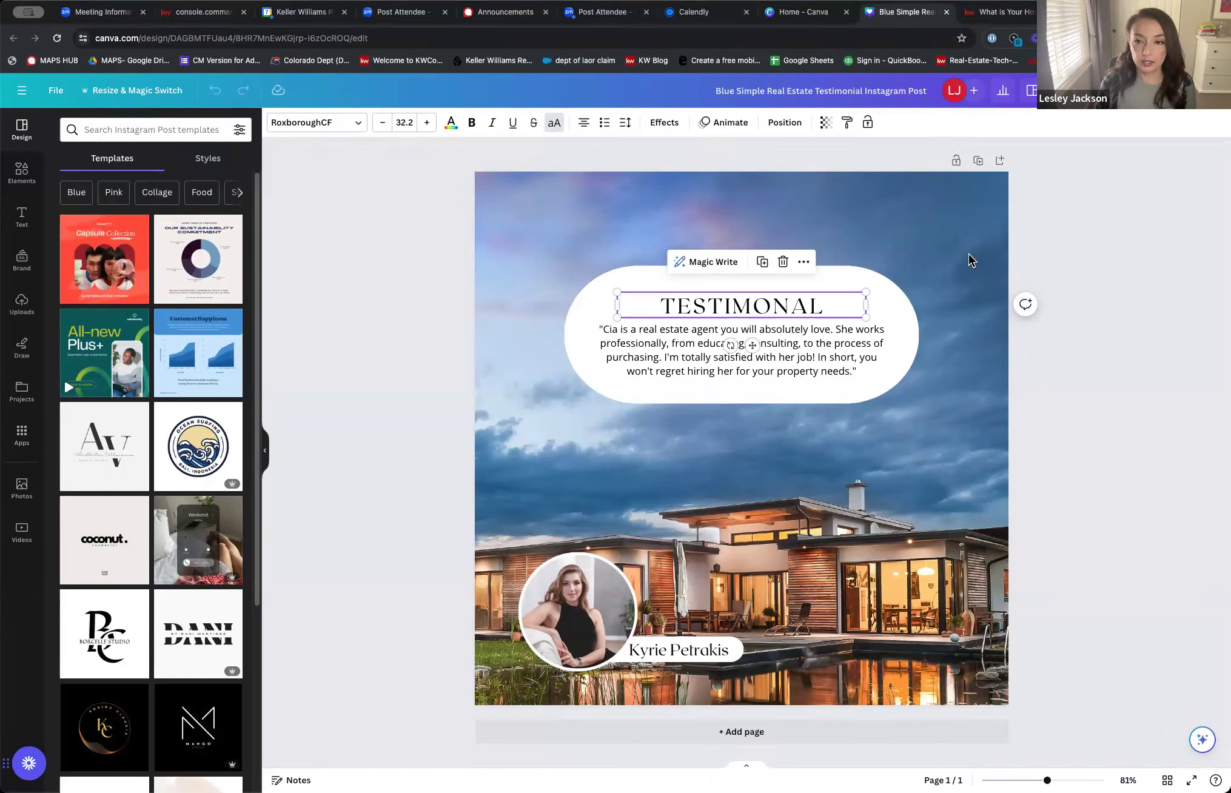
left_click(1197, 90)
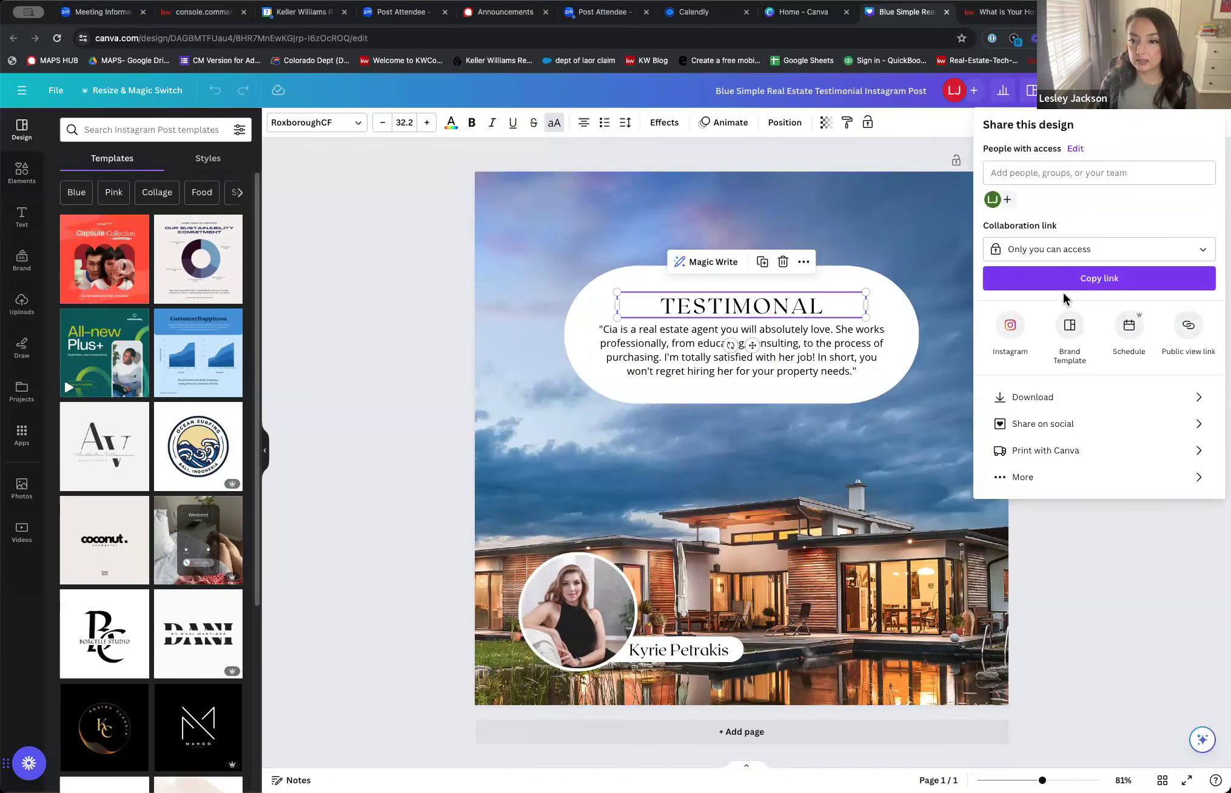
left_click(1032, 397)
left_click(1108, 339)
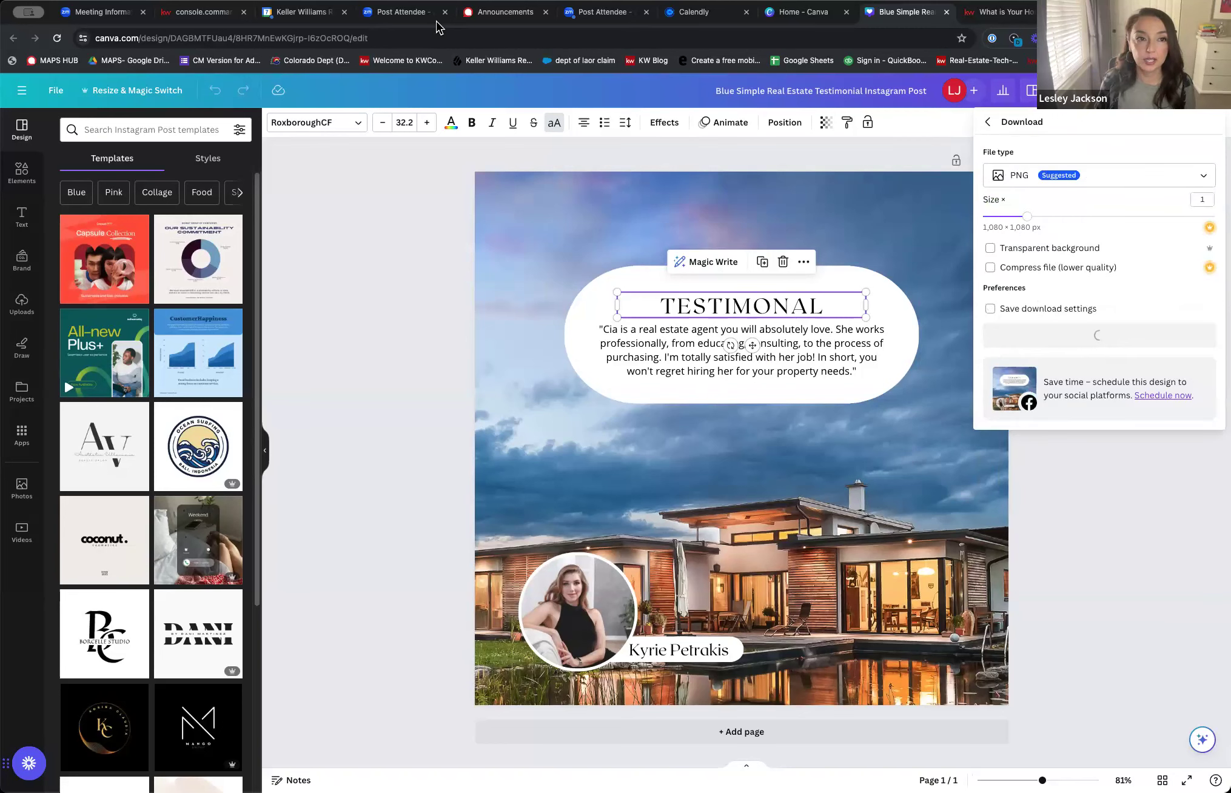
Back in the newsletter, replace the gray placeholder above the home-worth button with the uploaded testimonial PNG and apply it.
left_click(218, 13)
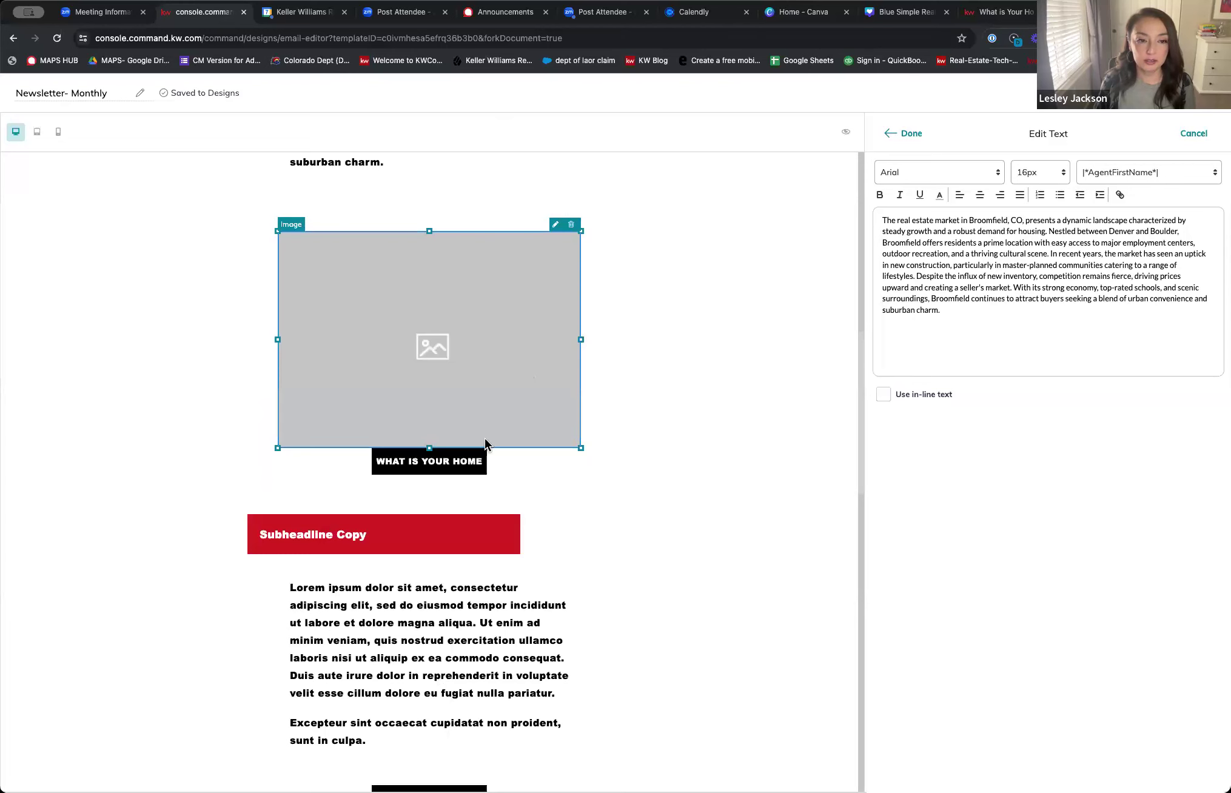
scroll(482, 439, "up", 2)
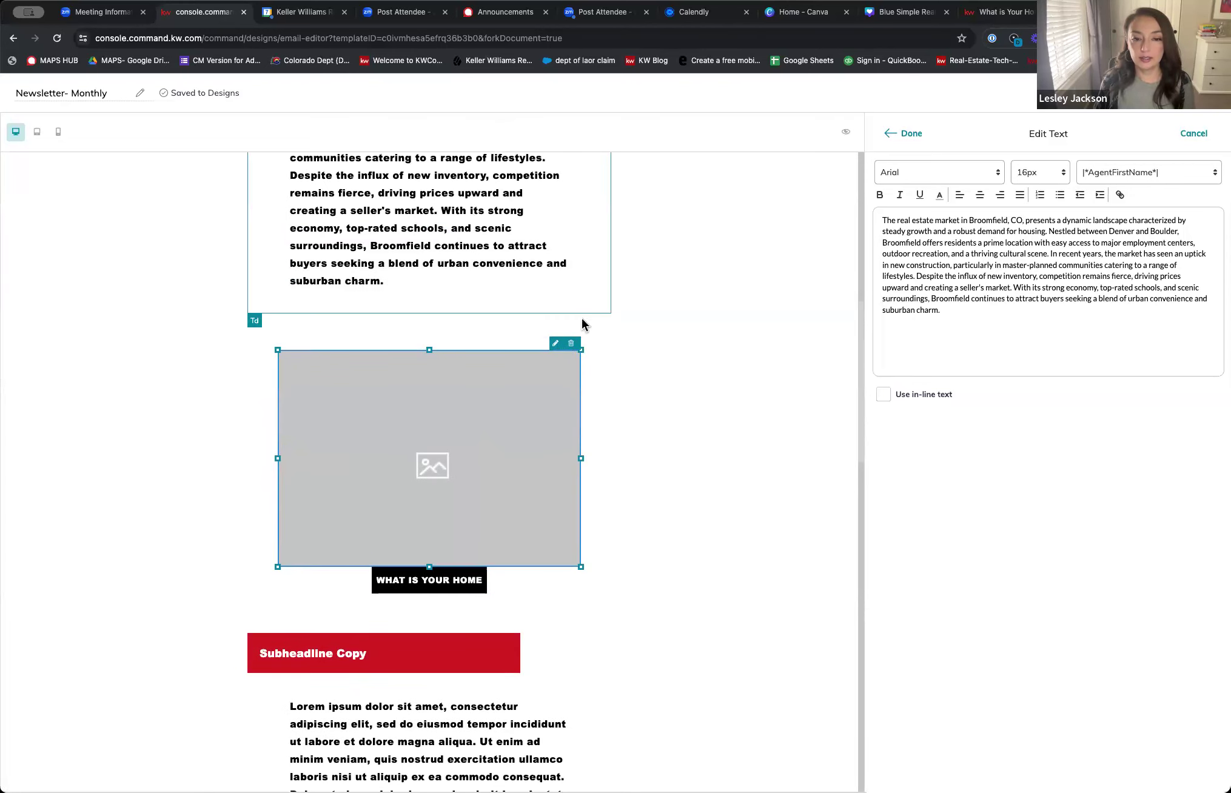
left_click(556, 345)
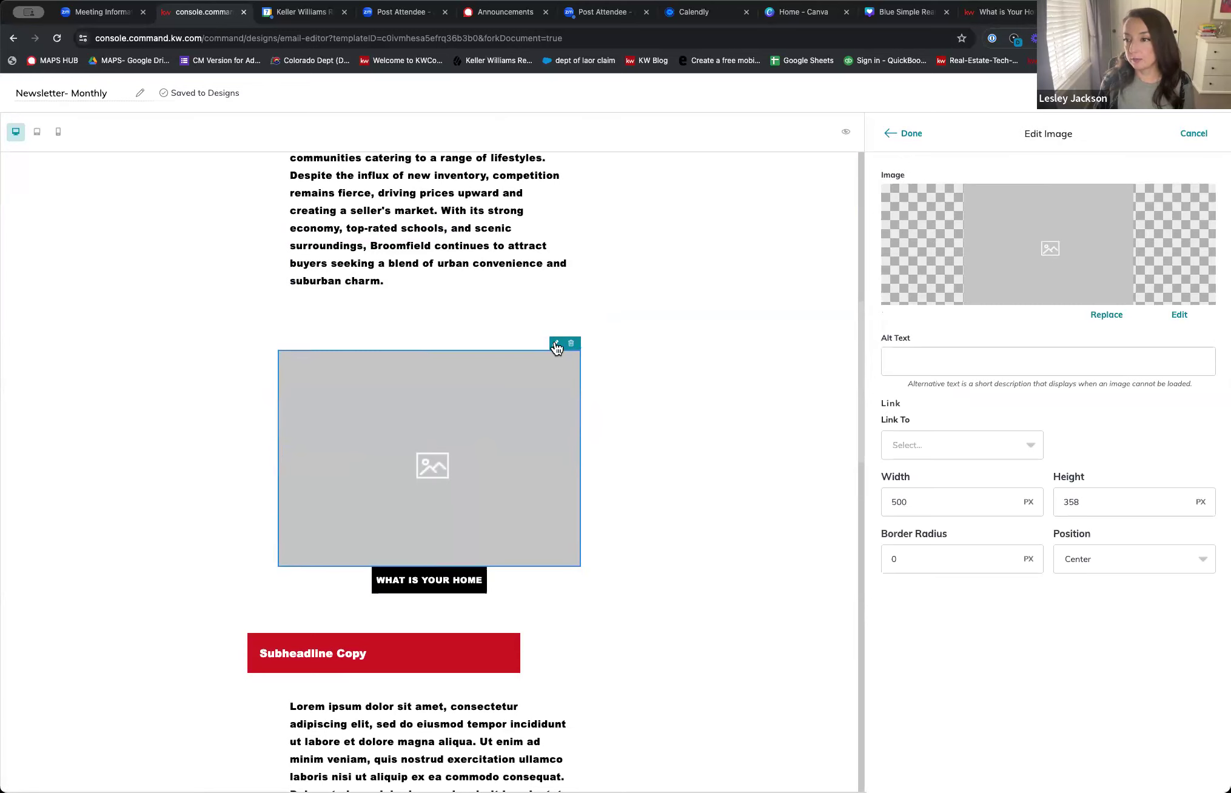
left_click(1114, 312)
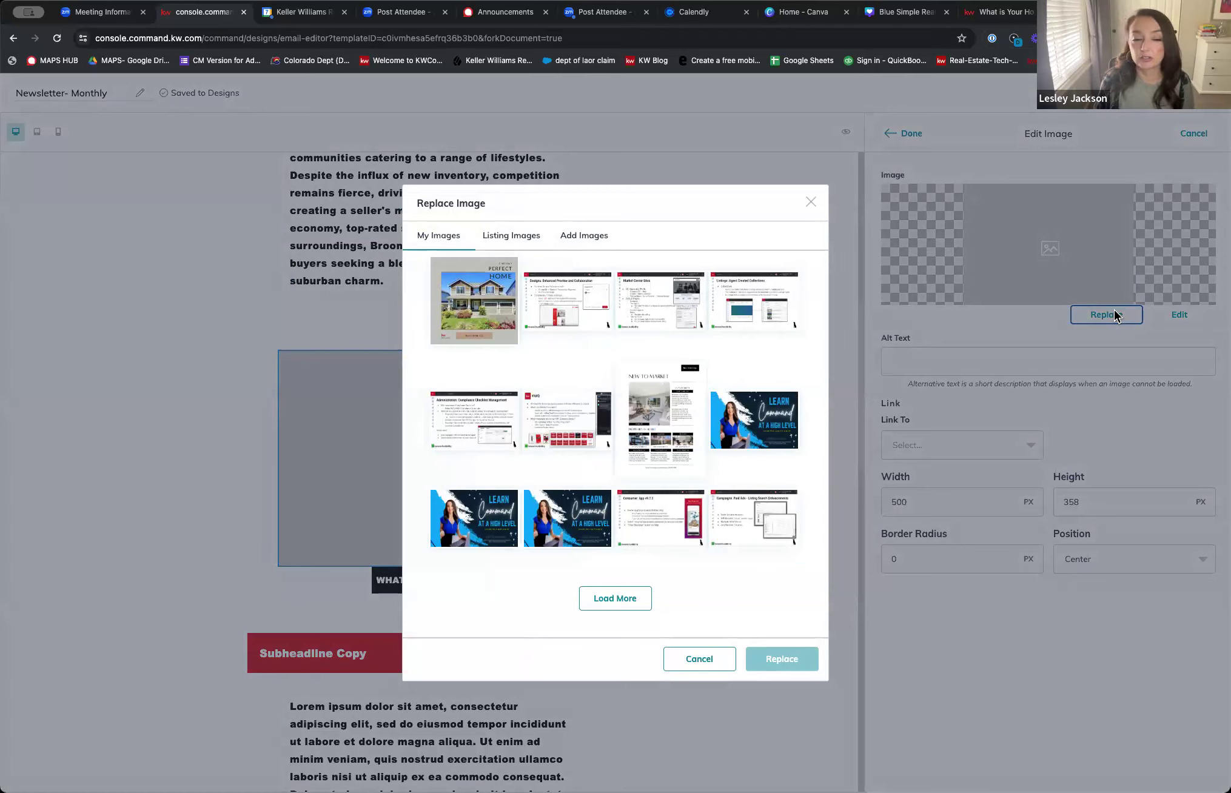
left_click(592, 236)
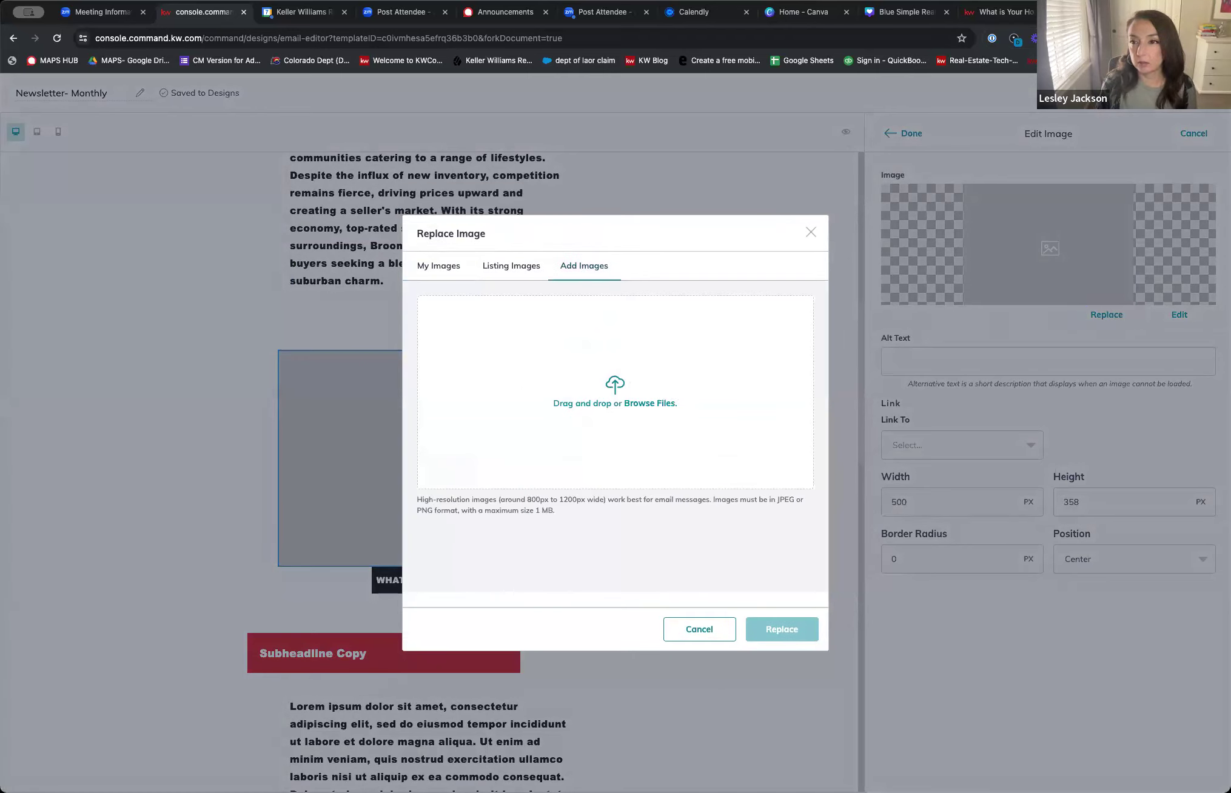
left_click(655, 405)
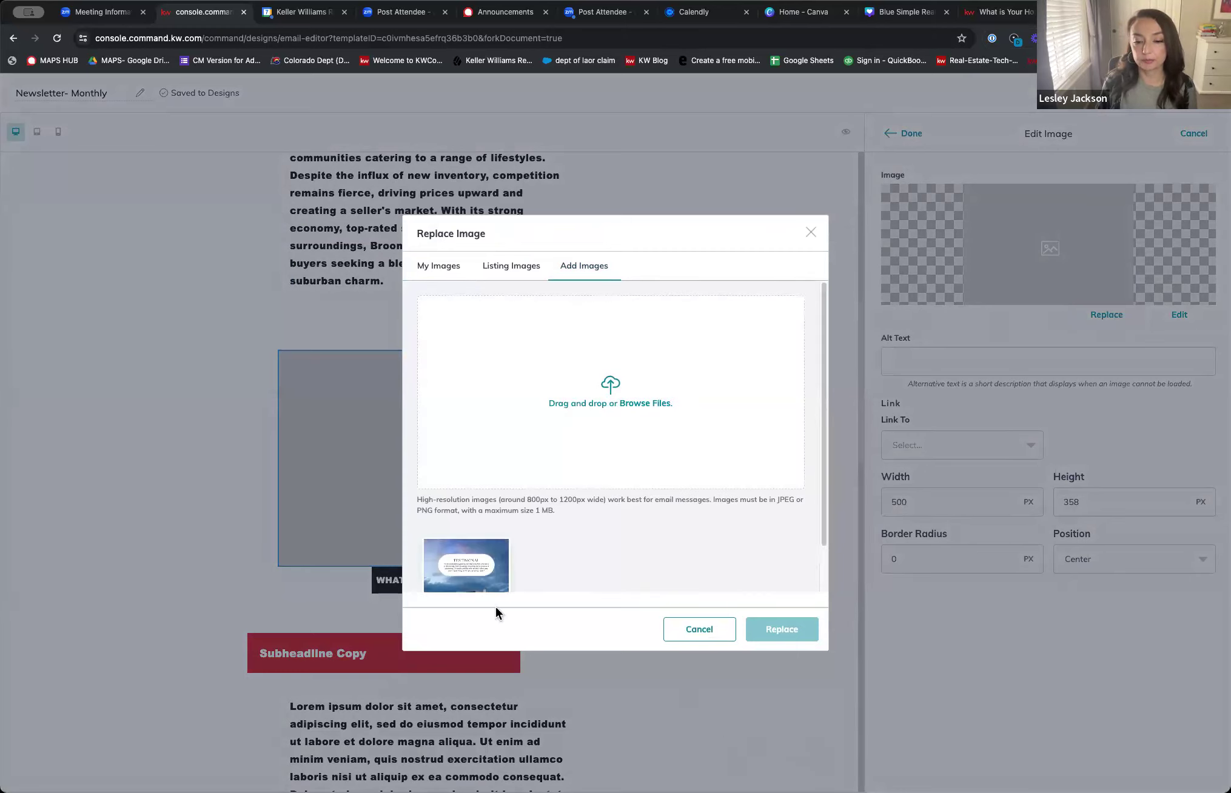
left_click(476, 552)
left_click(781, 628)
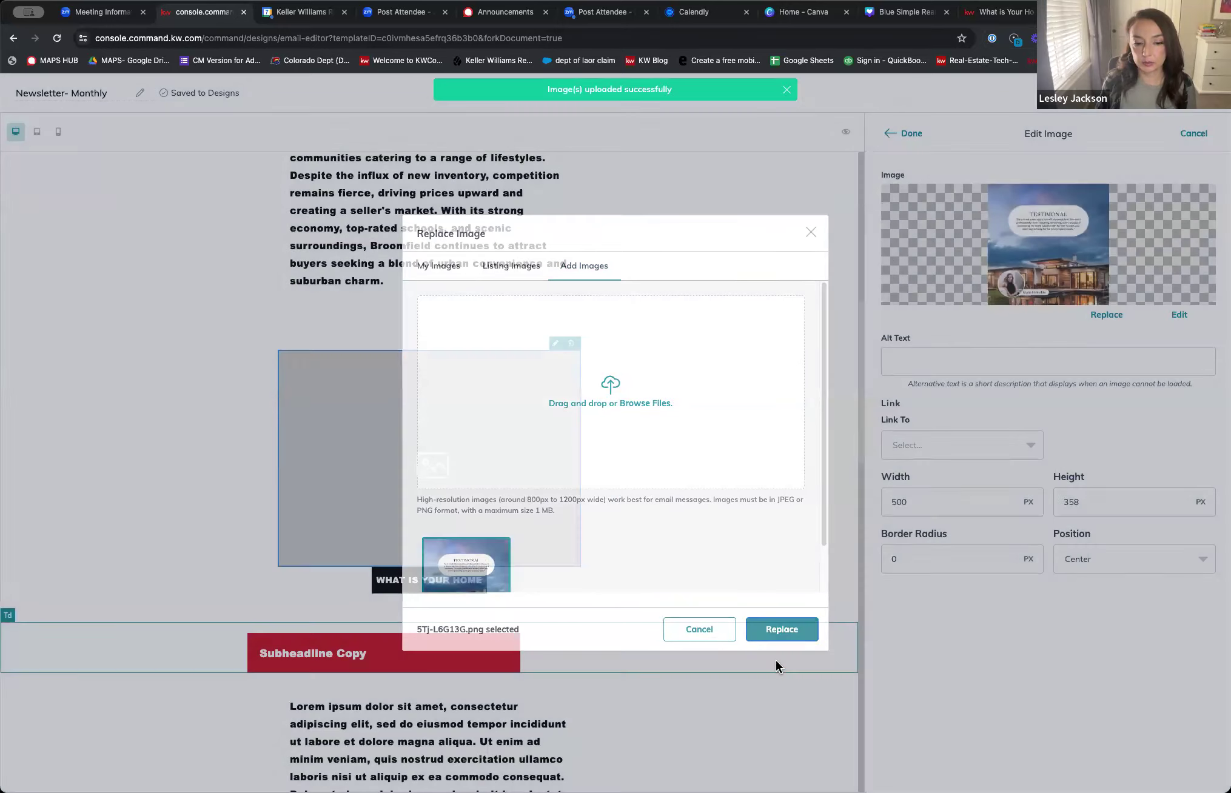
left_click(912, 138)
Set the testimonial image's width to 400 px and apply the change.
left_click(526, 447)
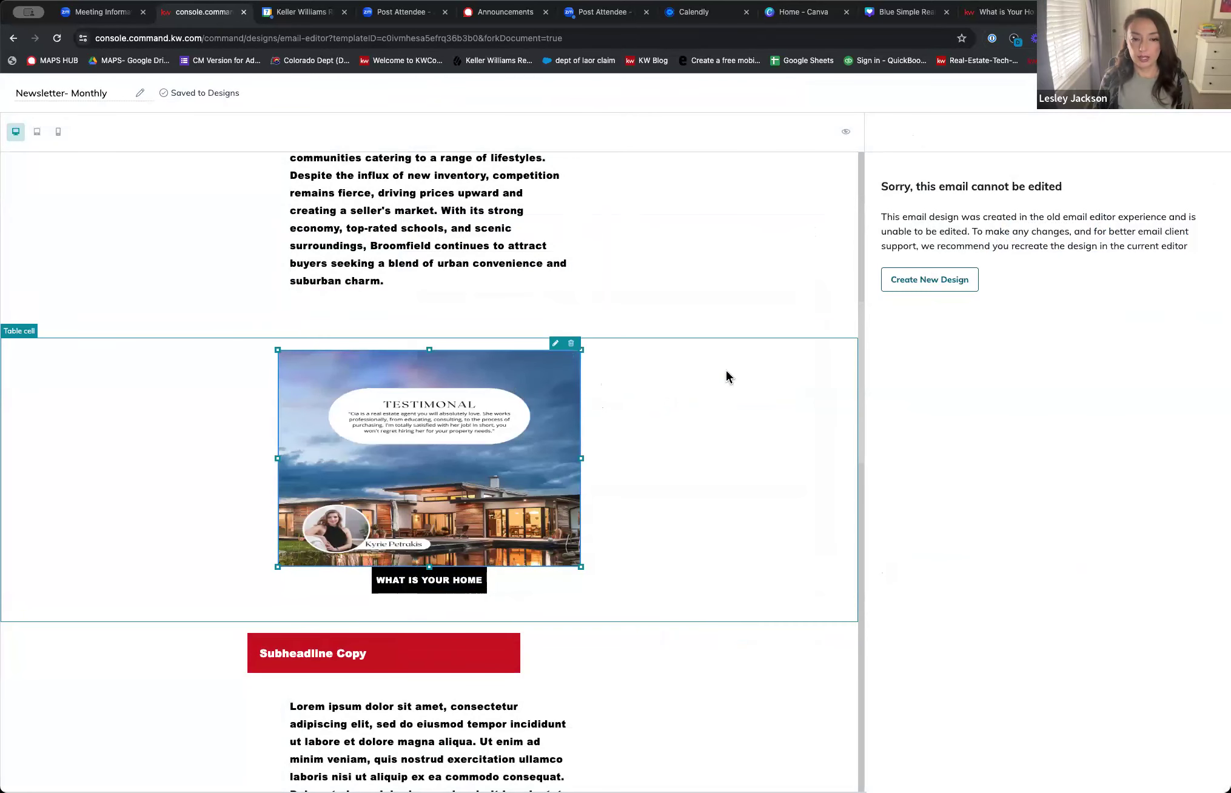
left_click(555, 343)
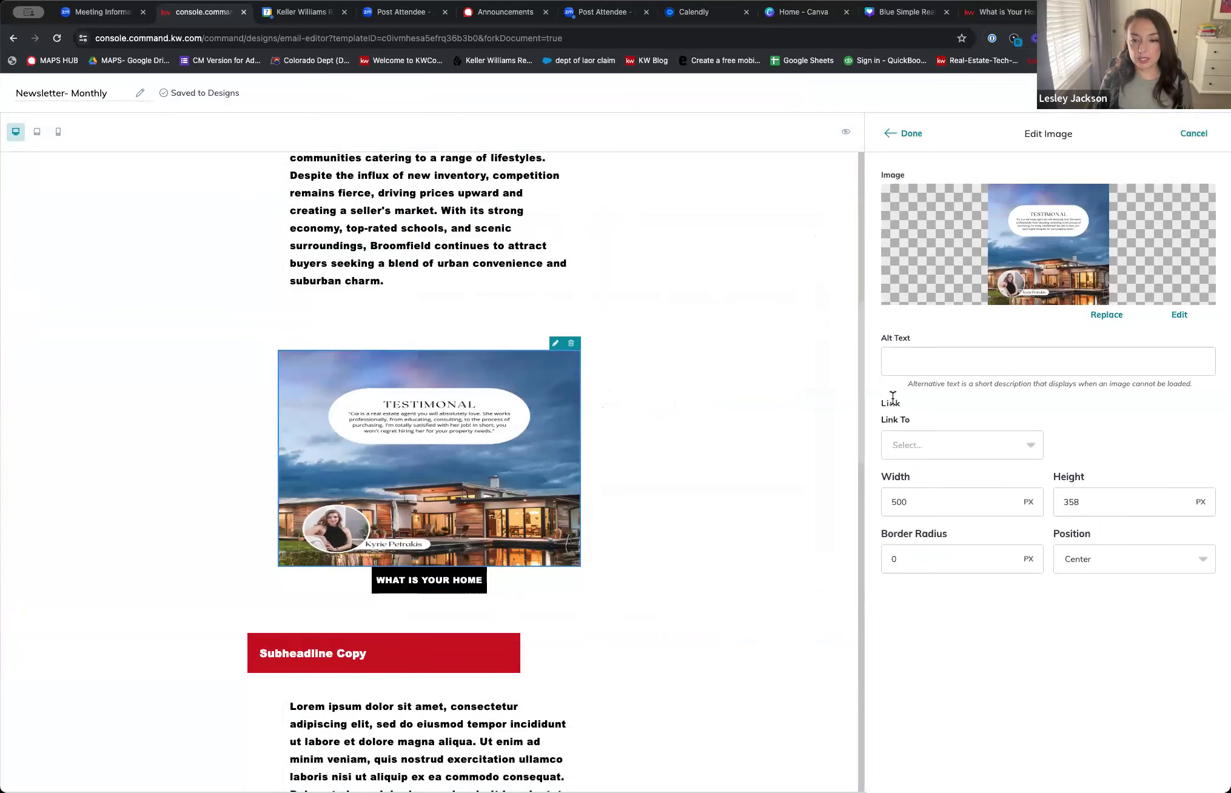
left_click(895, 504)
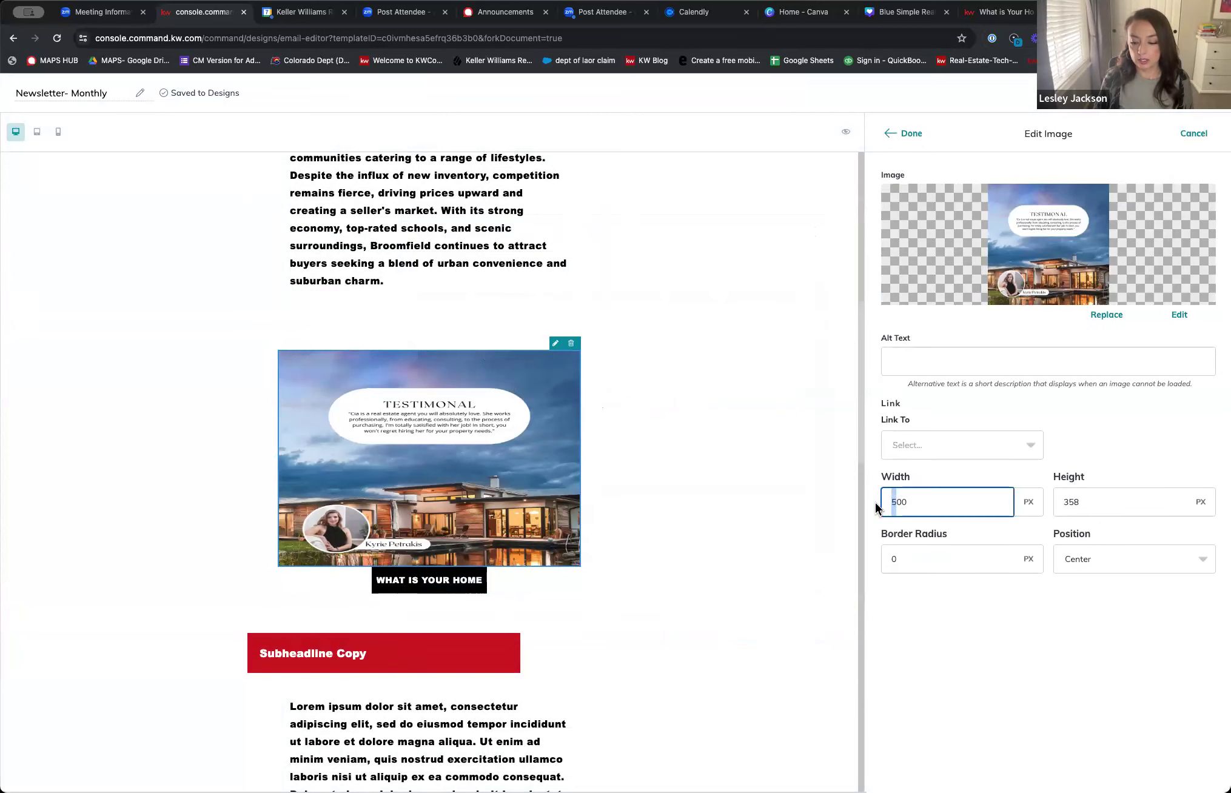
type("4")
left_click(898, 132)
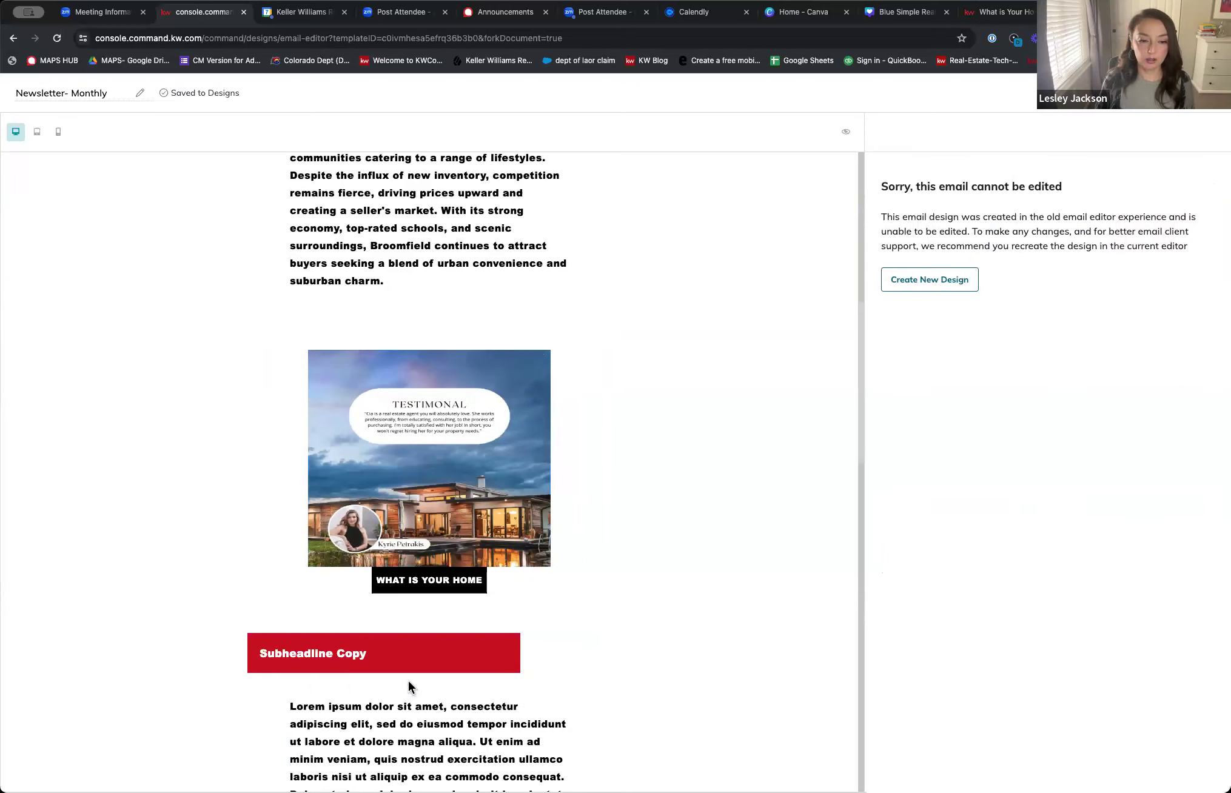
Turn on in-line text for the Broomfield market paragraph and apply the change.
scroll(456, 600, "up", 10)
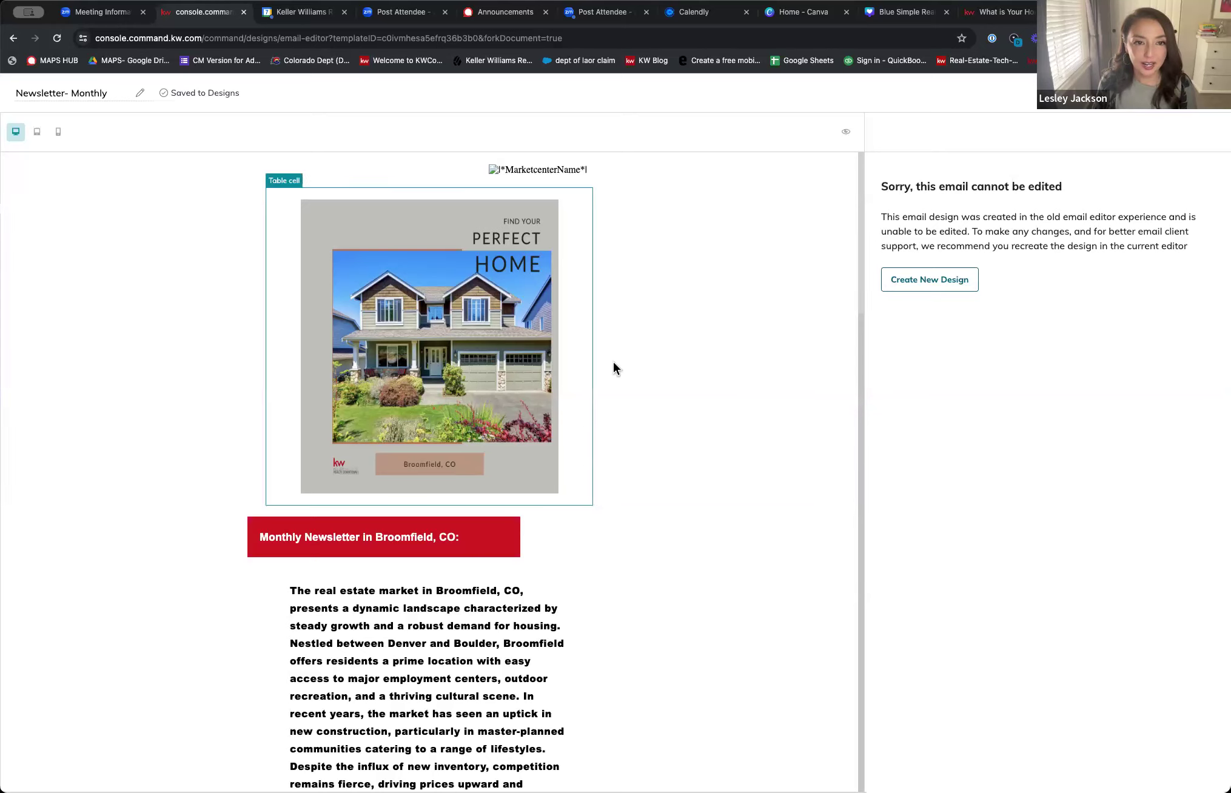
scroll(612, 361, "down", 5)
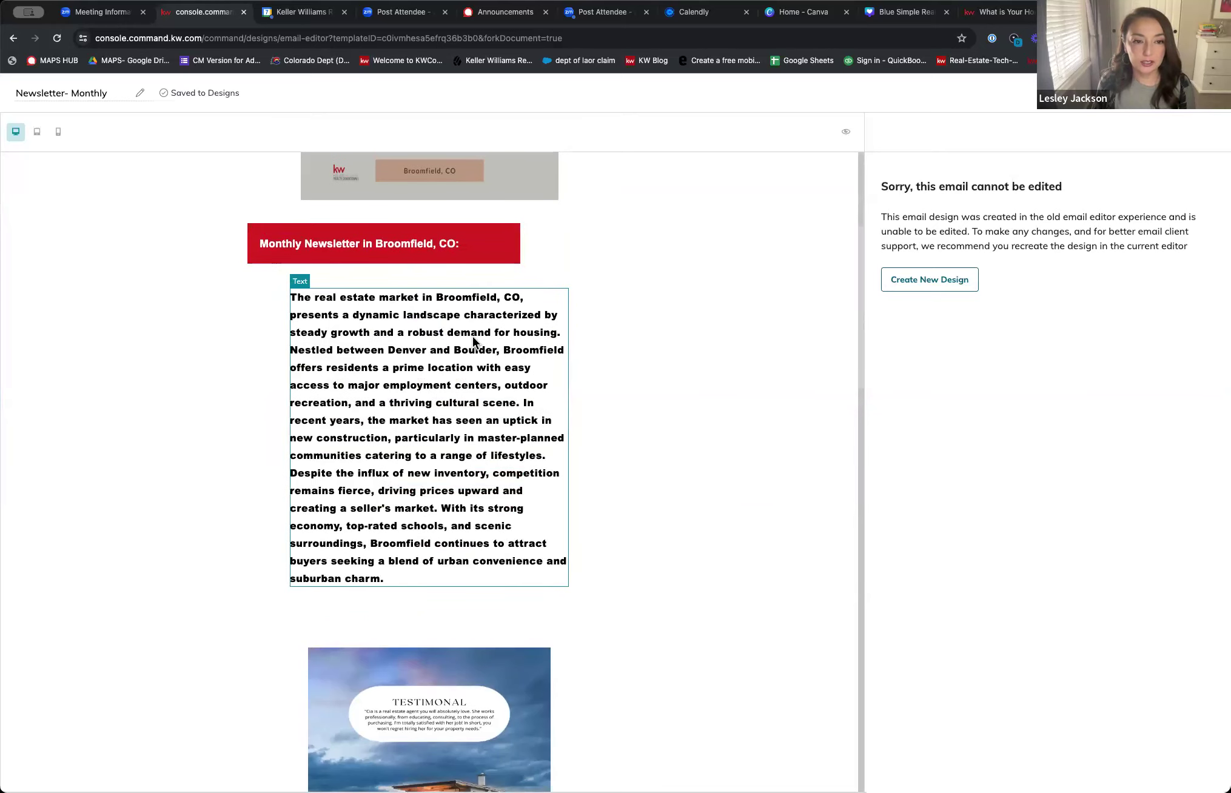
scroll(472, 336, "up", 5)
scroll(453, 444, "down", 8)
scroll(438, 601, "down", 2)
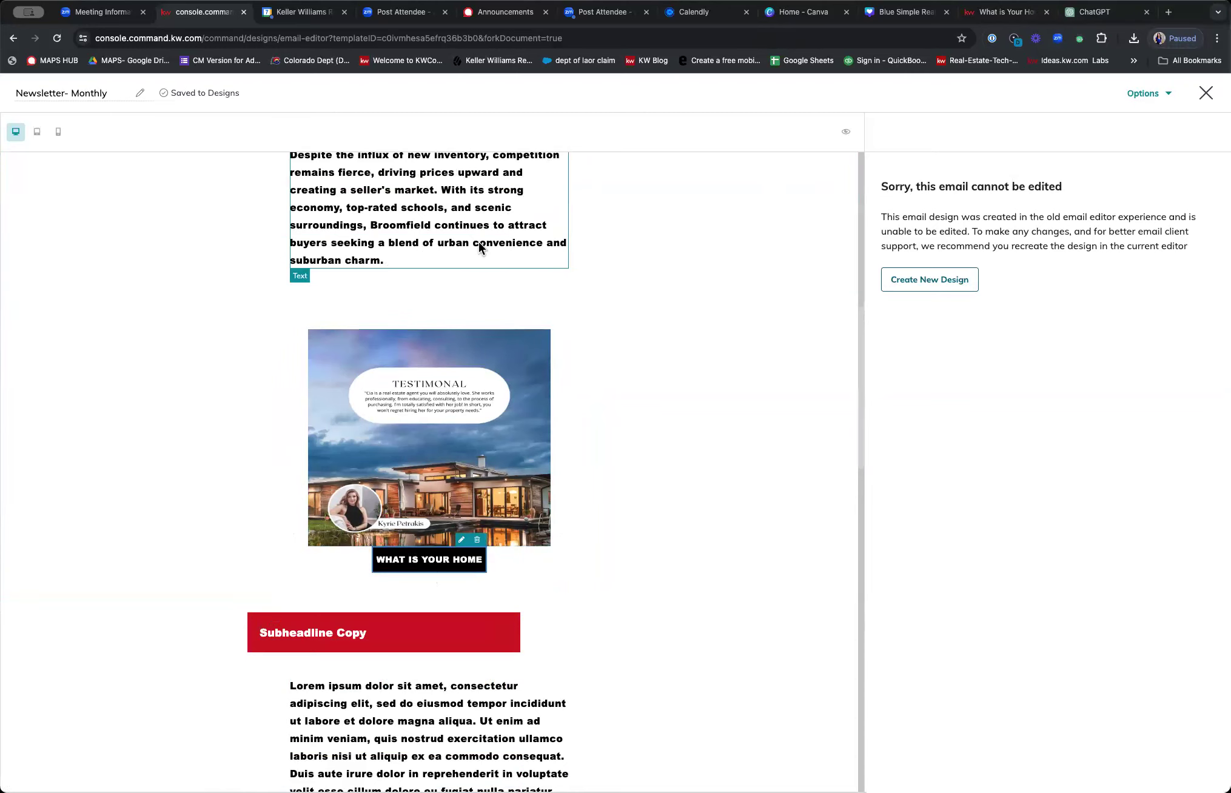
left_click(487, 219)
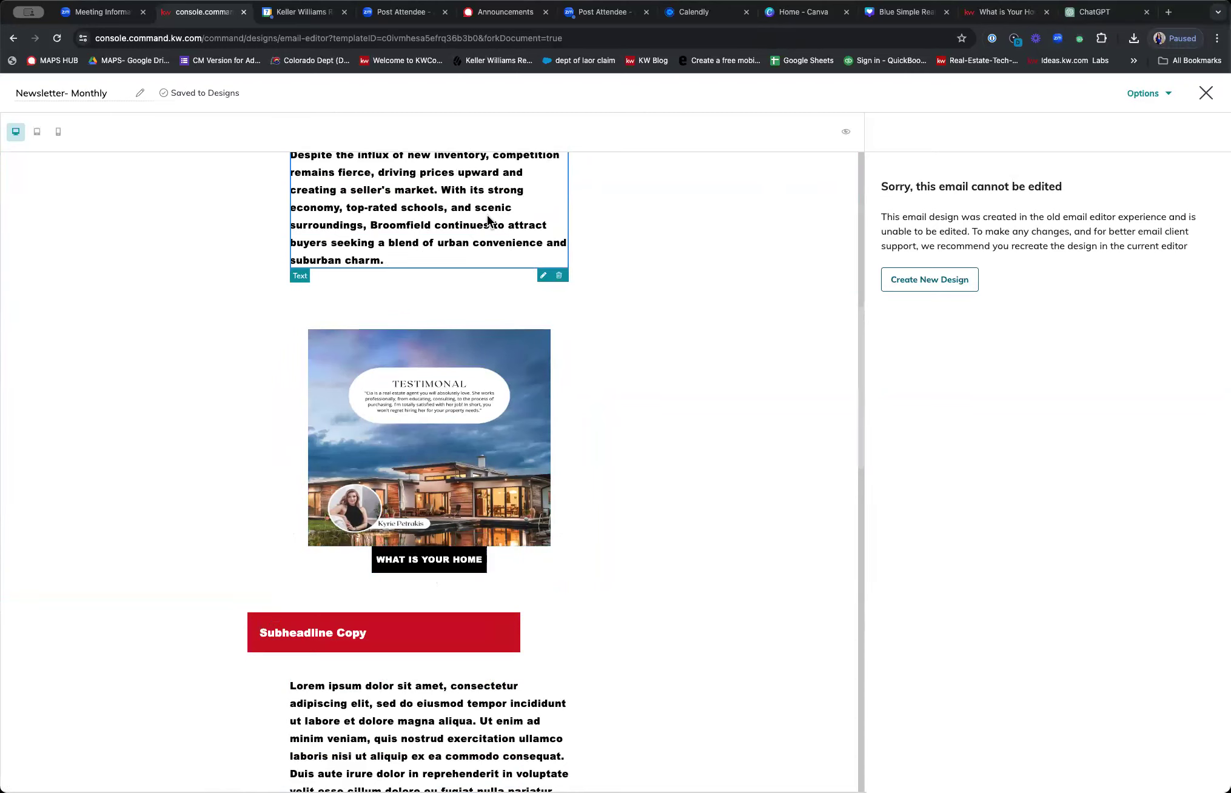
left_click(541, 276)
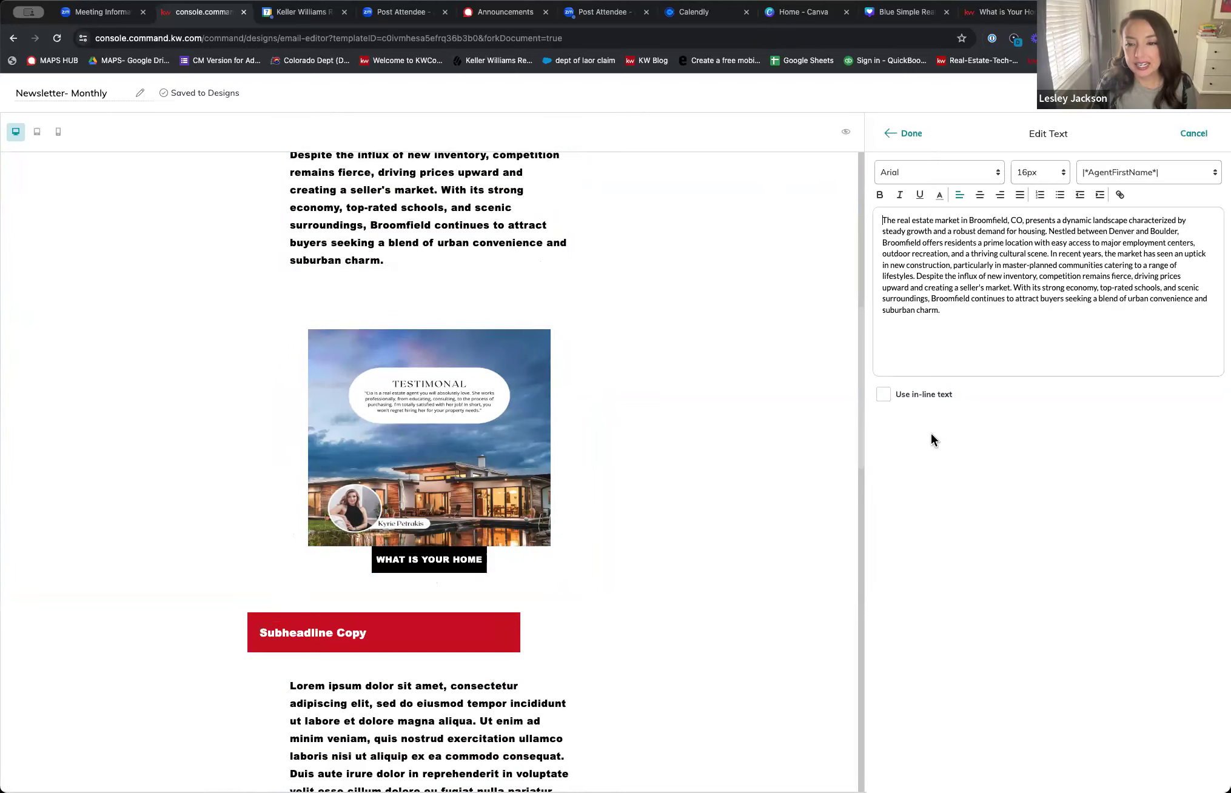
left_click(884, 395)
scroll(675, 654, "up", 7)
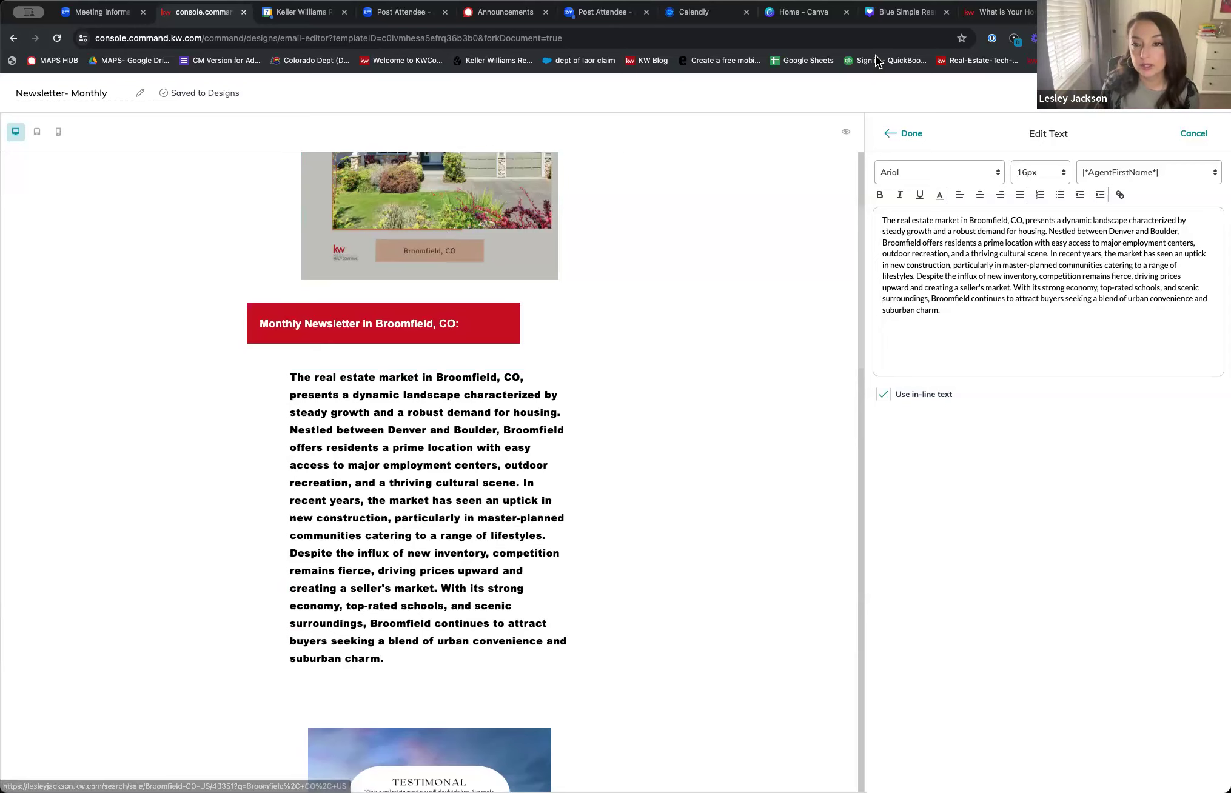
left_click(910, 138)
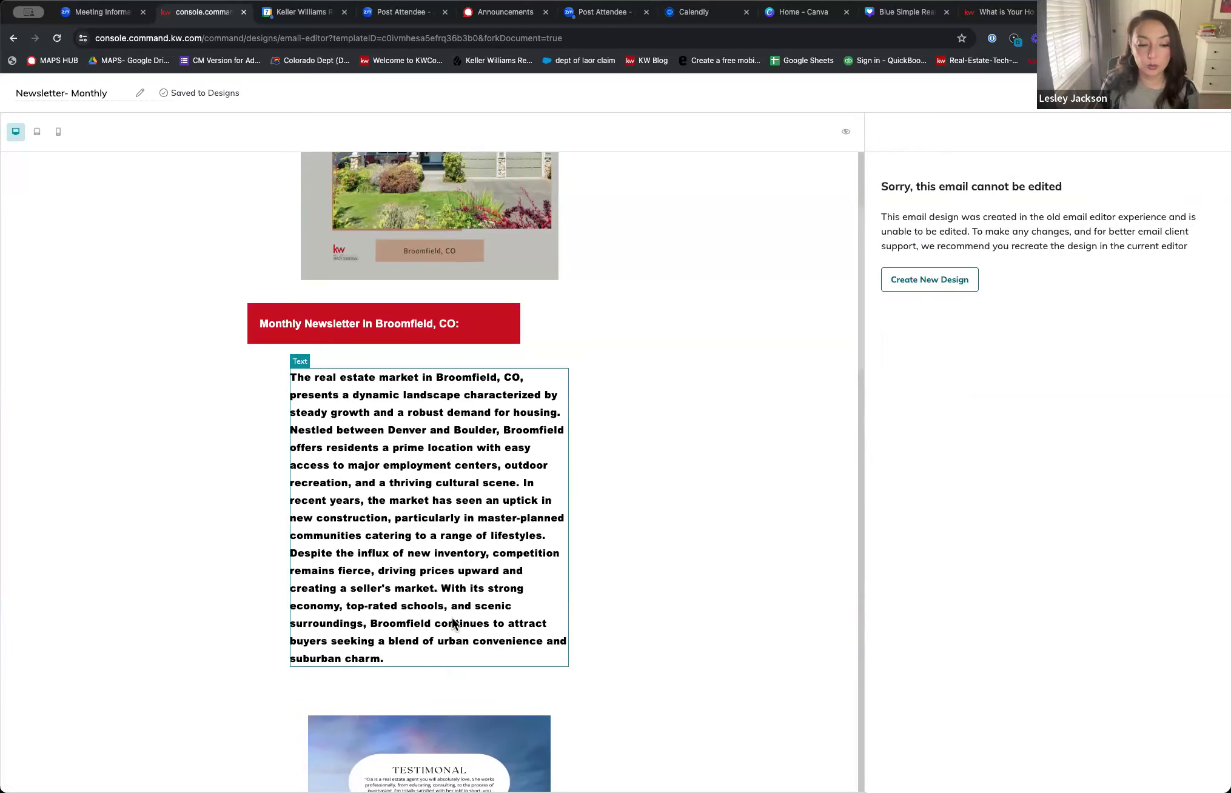
Check the newsletter's remaining sections, then preview the email in desktop, tablet and phone sizes.
scroll(424, 576, "down", 5)
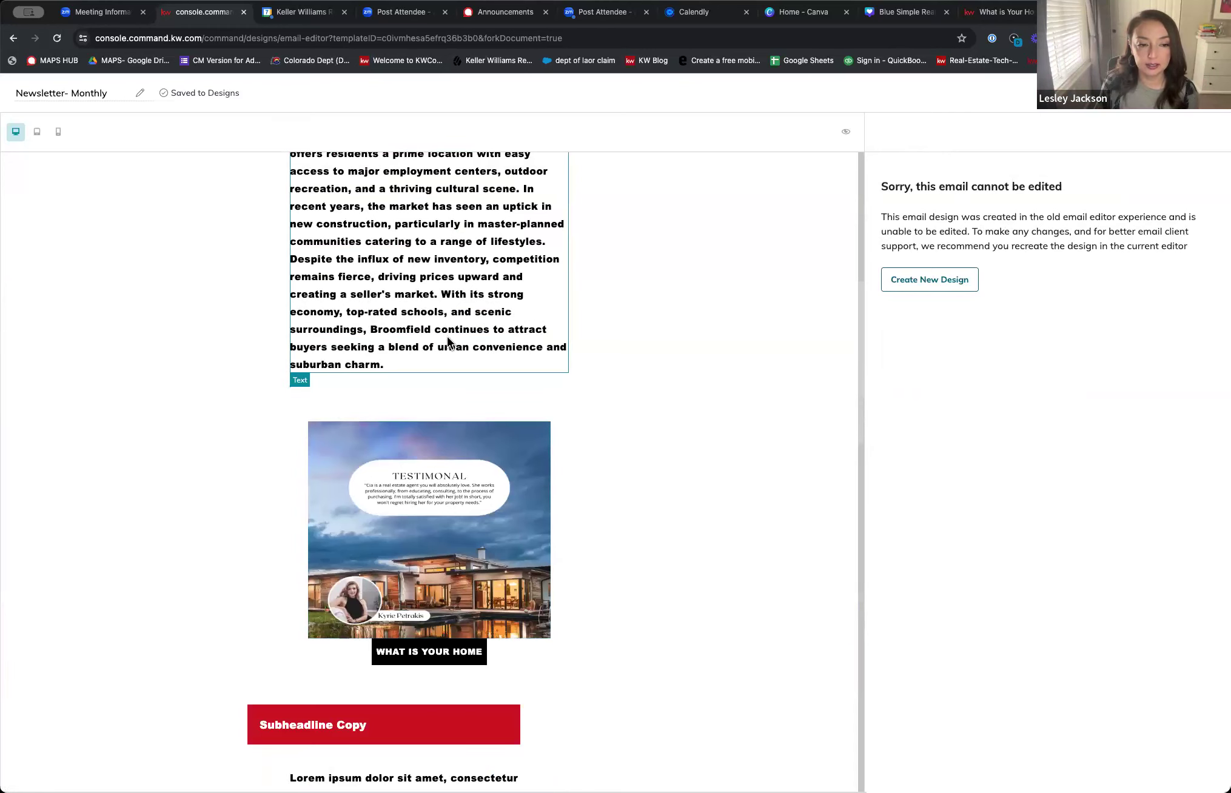
scroll(516, 561, "down", 5)
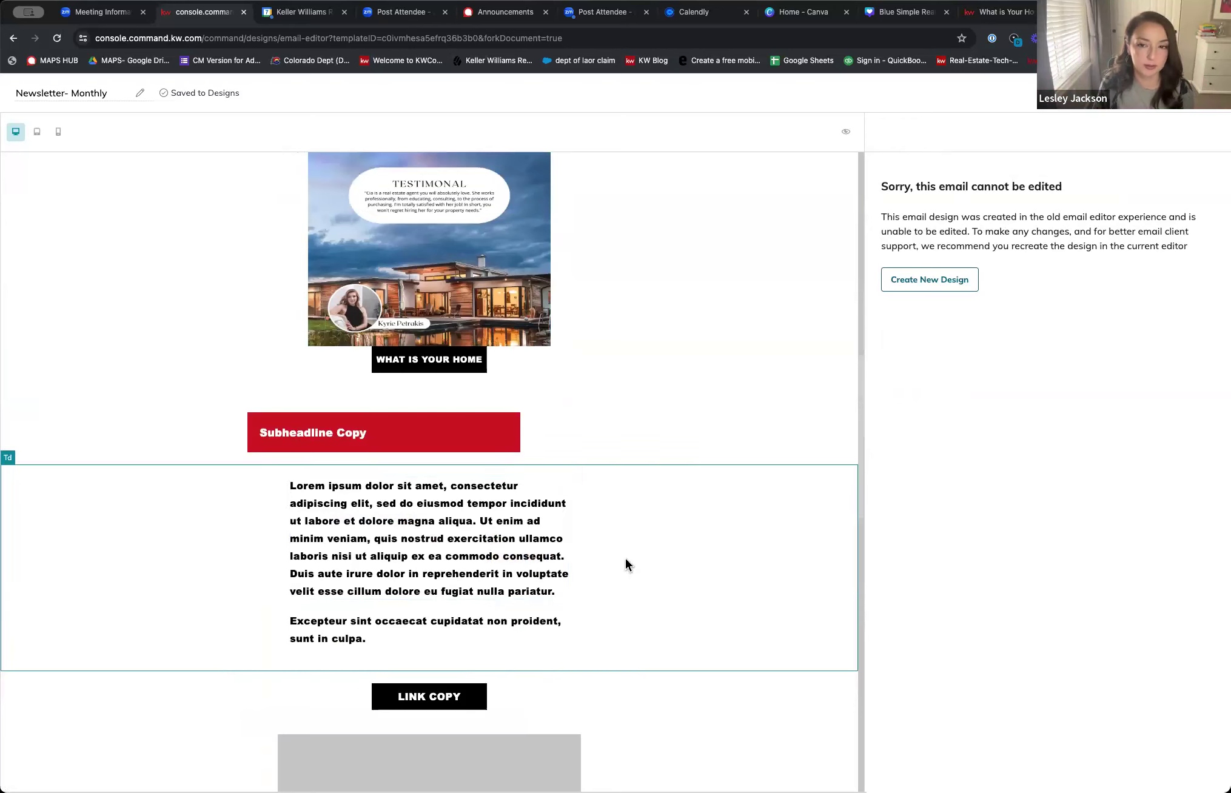
scroll(610, 591, "down", 13)
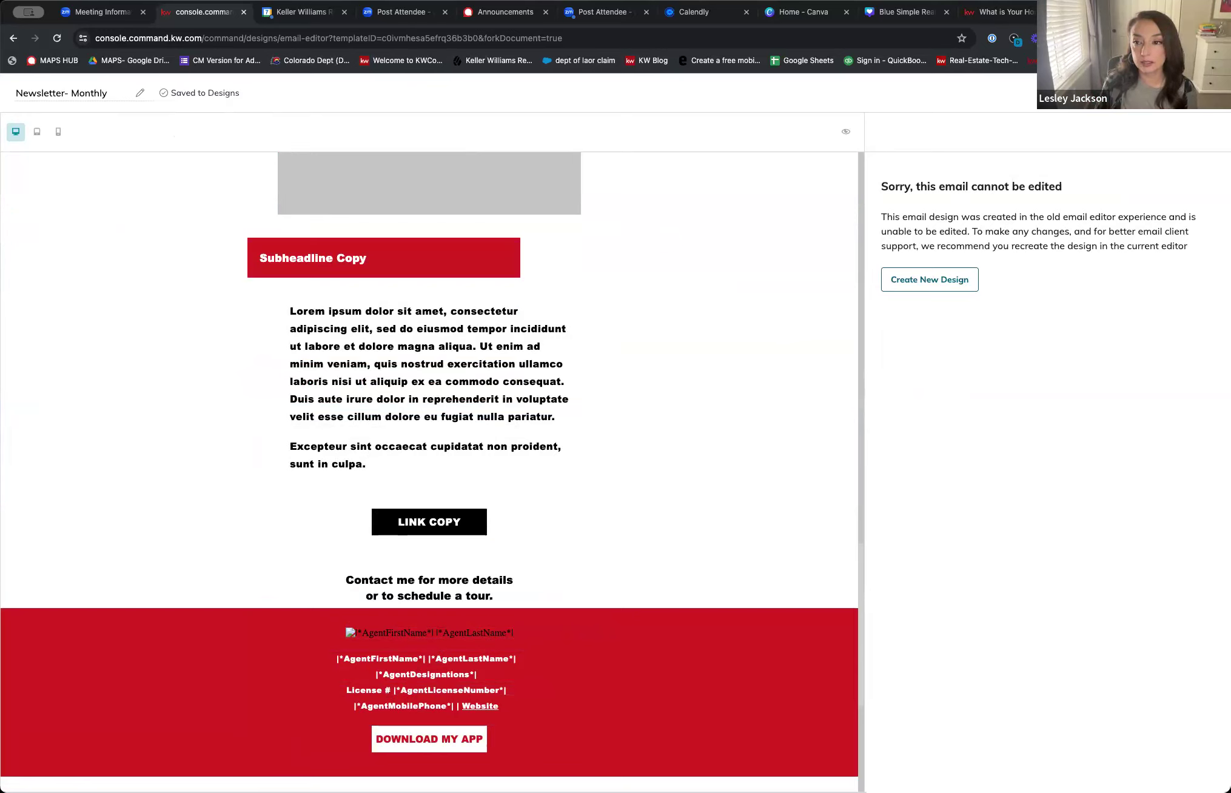
left_click(1179, 93)
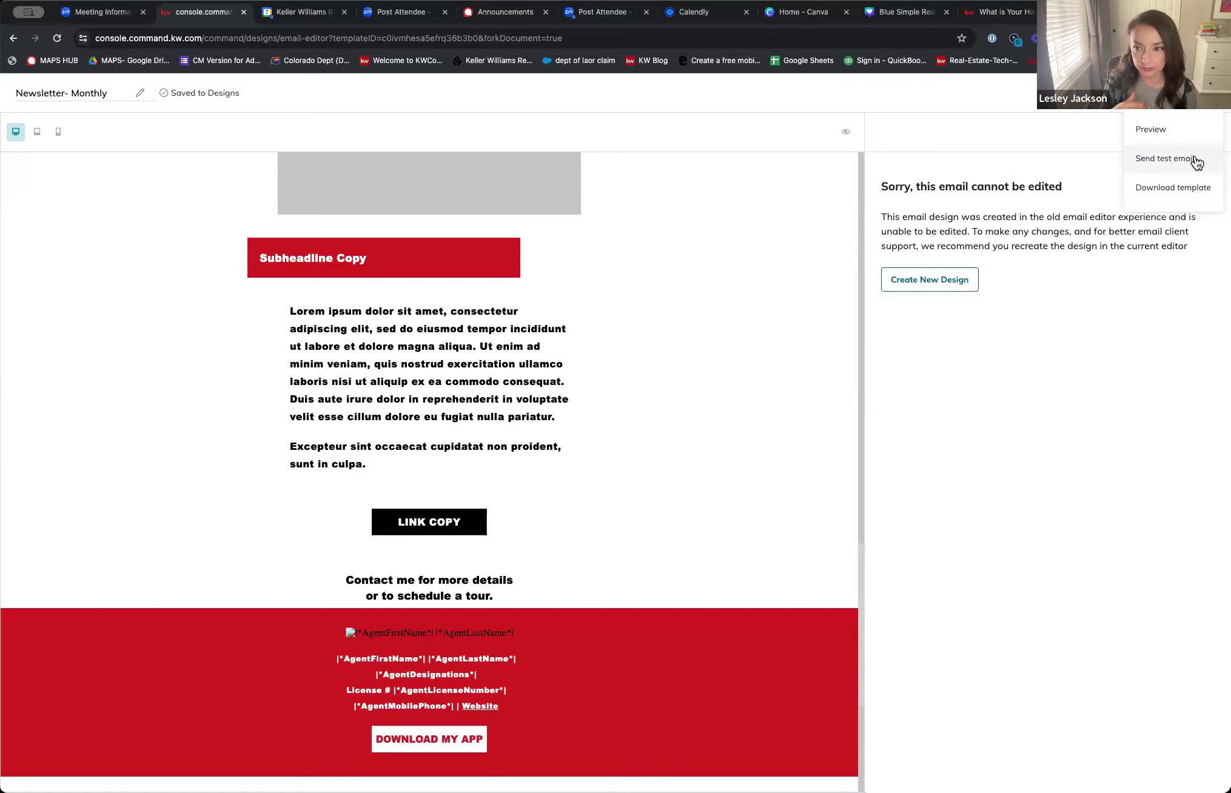
left_click(1168, 138)
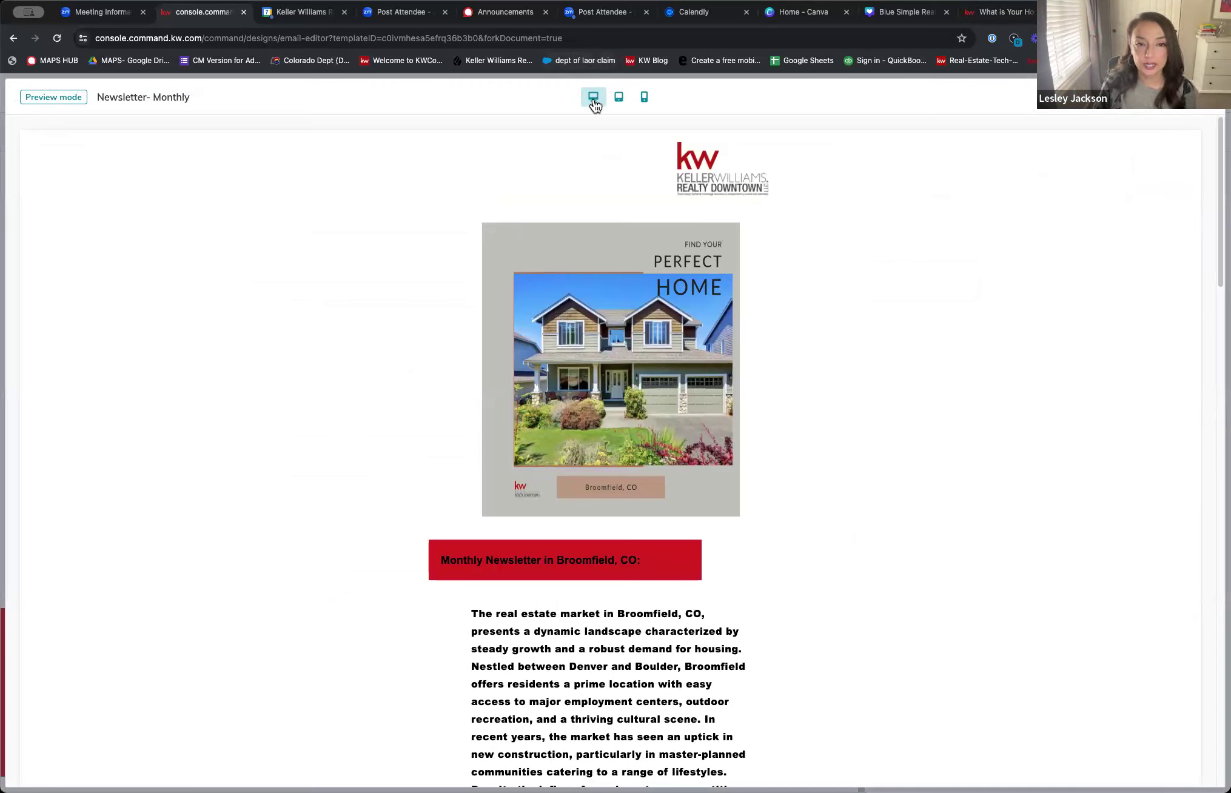
left_click(619, 100)
left_click(644, 100)
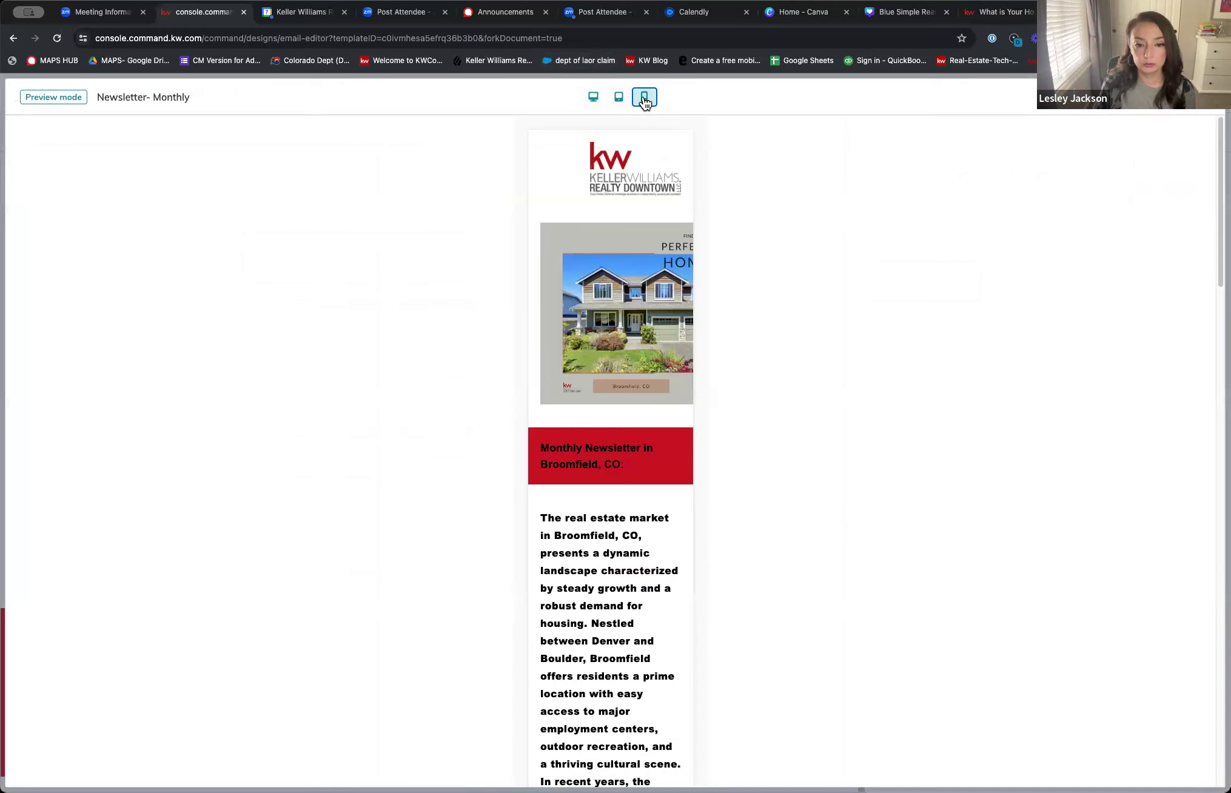
Return to the desktop preview and examine the newsletter down to the agent contact block and brokerage footer.
left_click(593, 97)
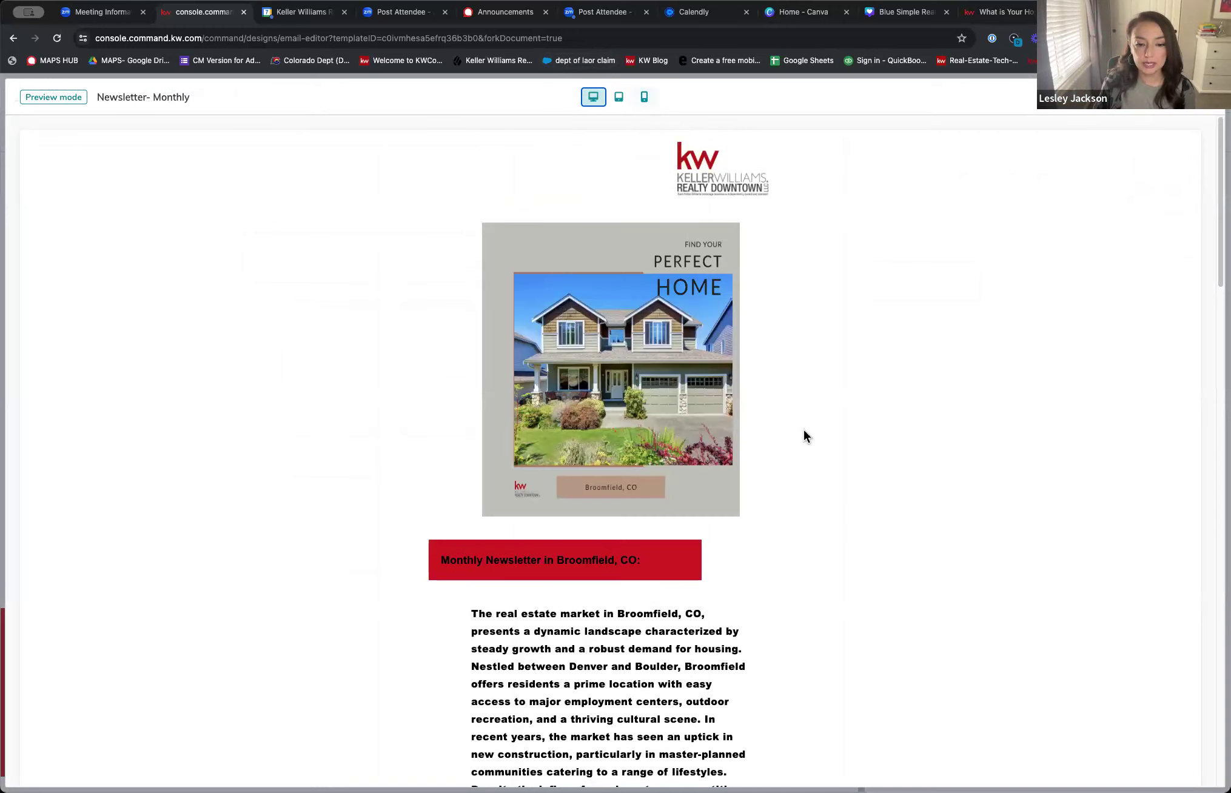
scroll(806, 418, "down", 20)
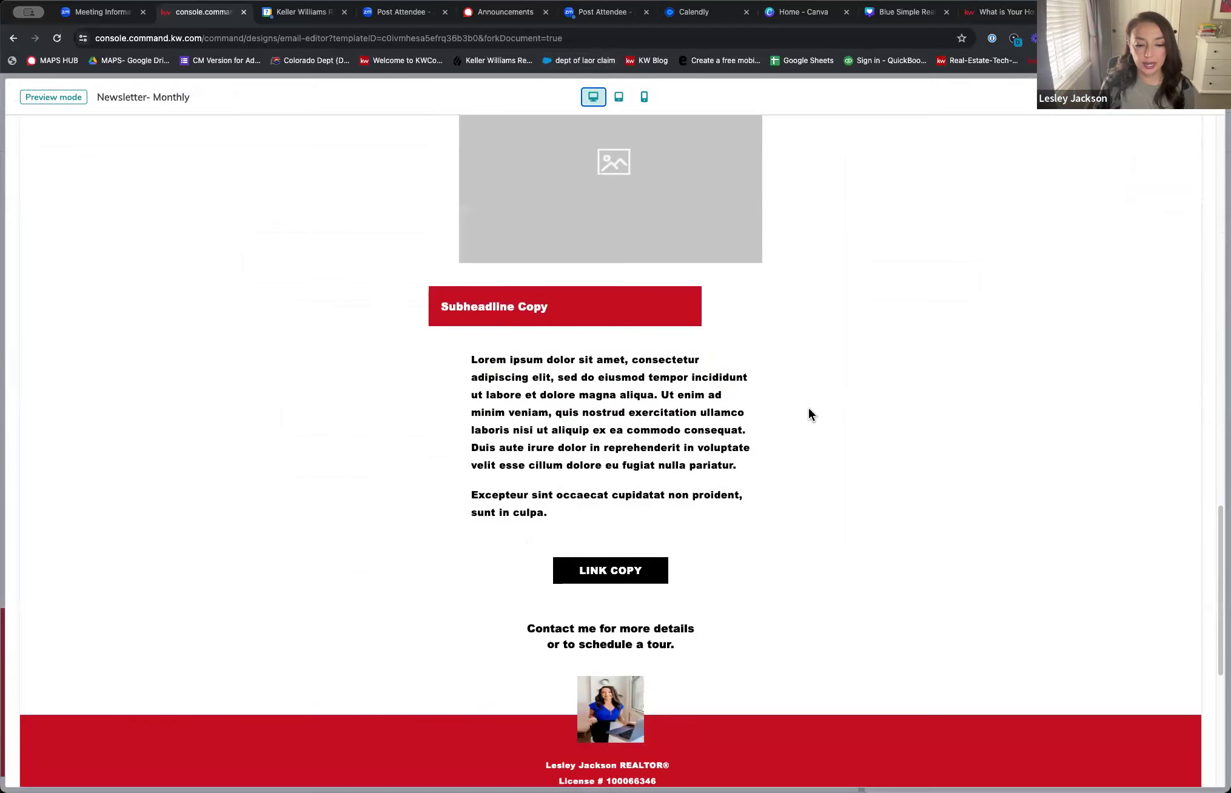
scroll(807, 405, "down", 7)
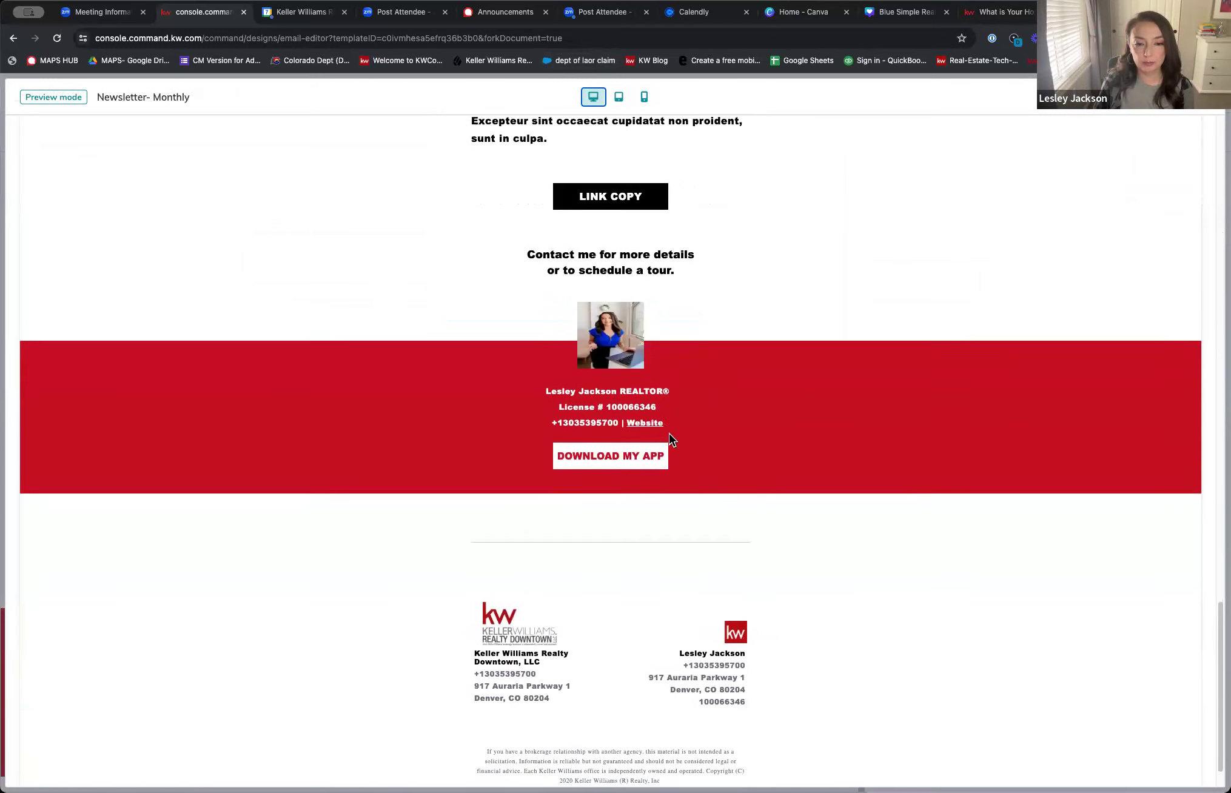
scroll(671, 439, "down", 2)
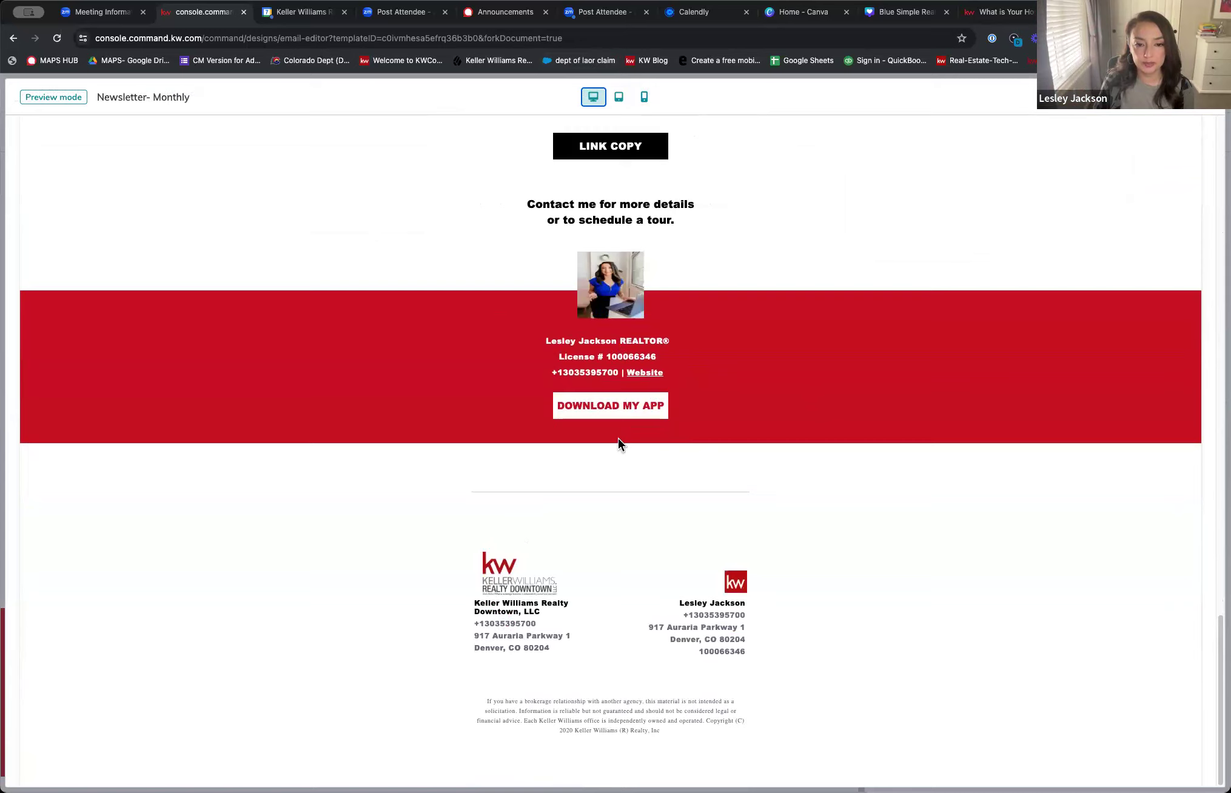
Exit the newsletter preview, check the design's additional options and close the email editor.
scroll(832, 459, "up", 15)
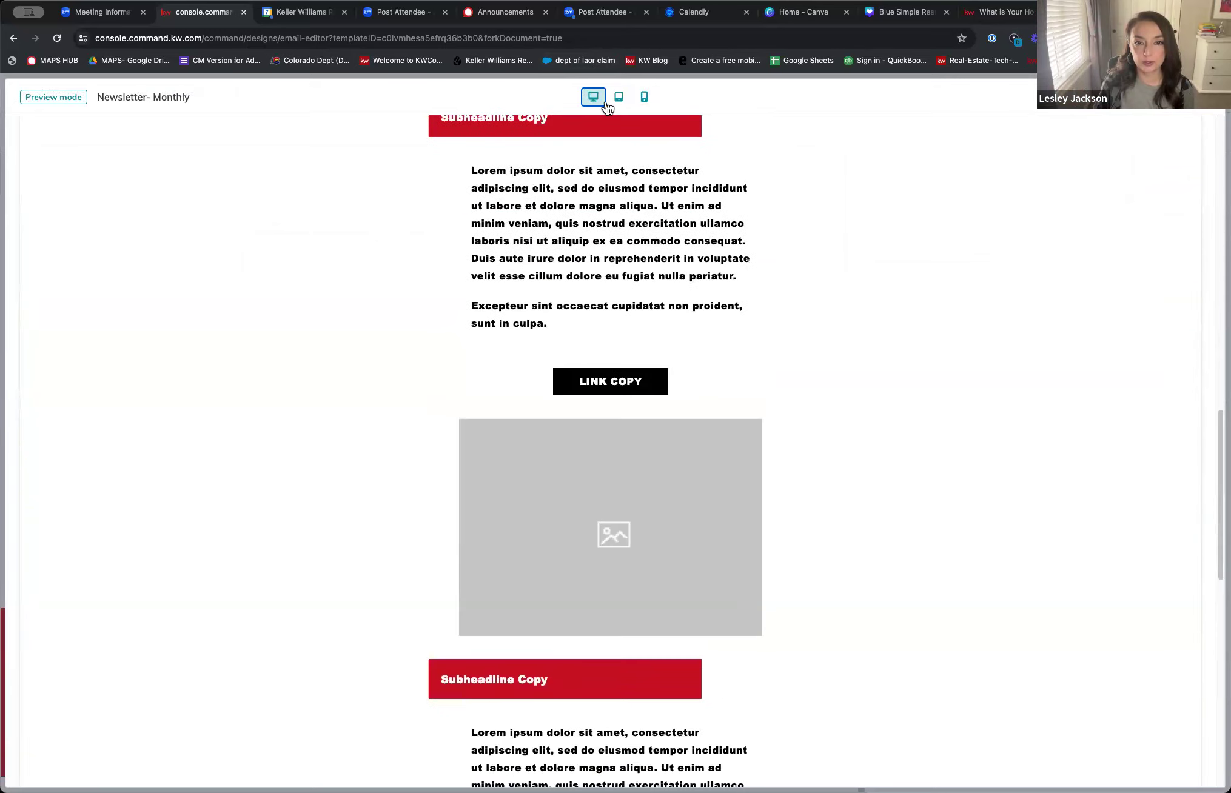
left_click(1203, 97)
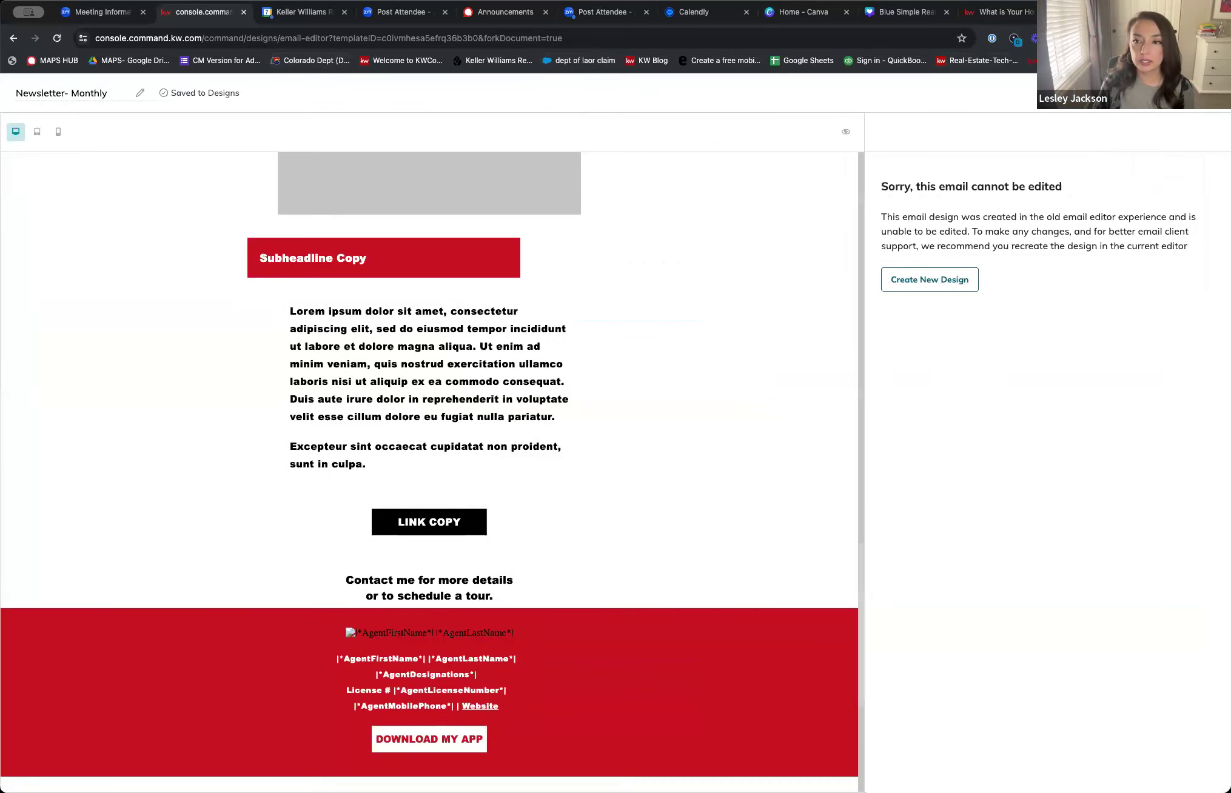
left_click(1149, 93)
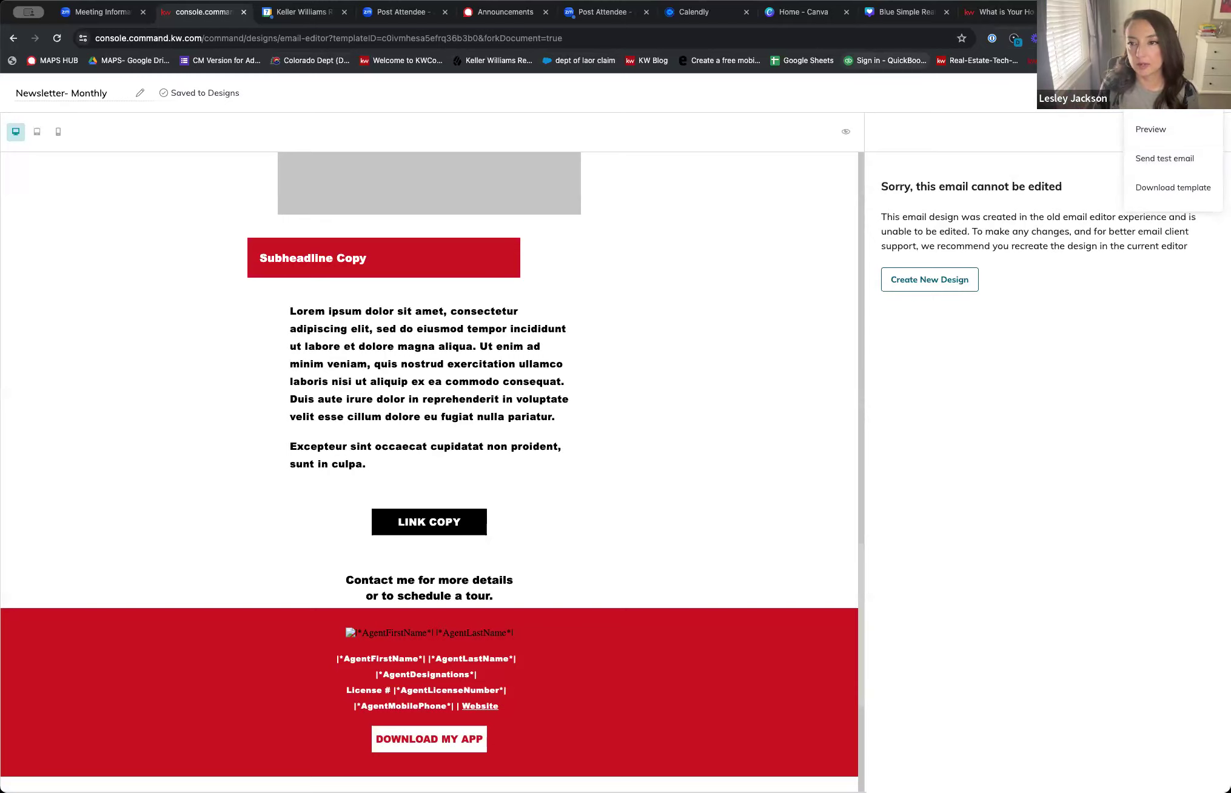
left_click(1117, 93)
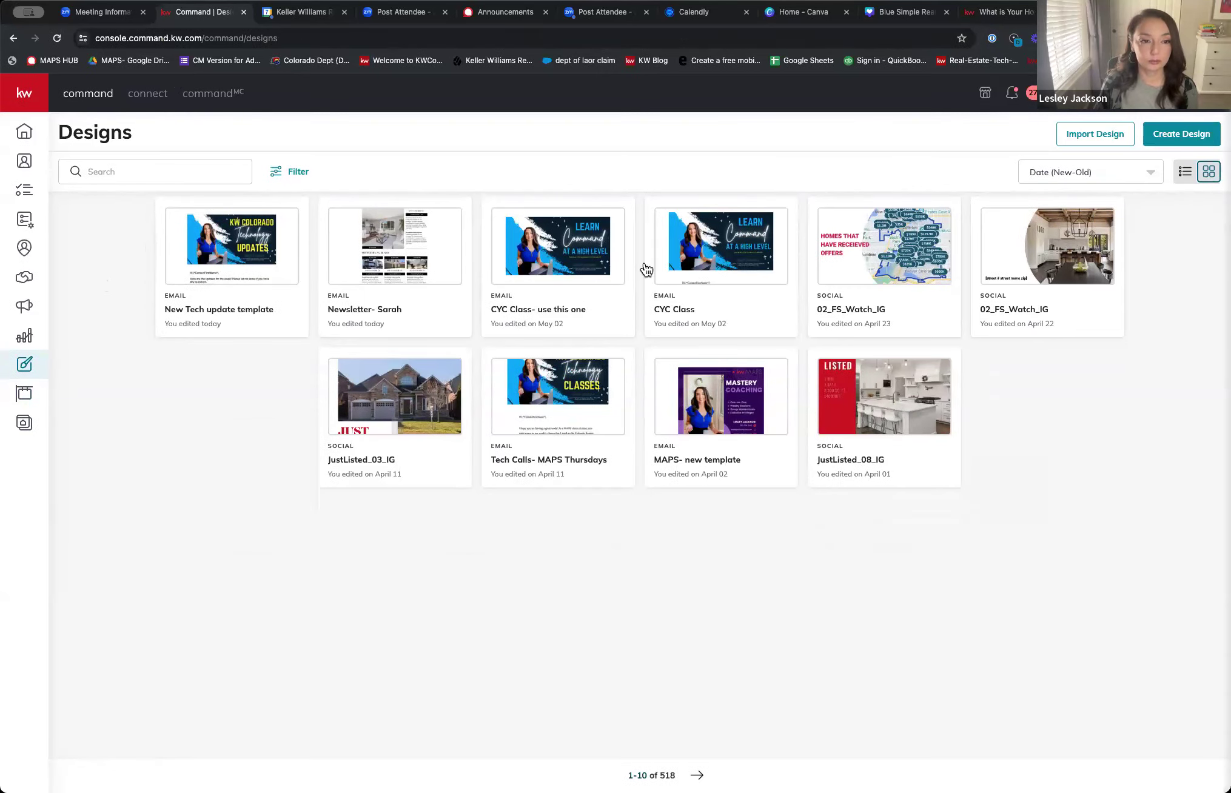
Create a new SmartPlan named "Monthly Newsletter".
left_click(28, 226)
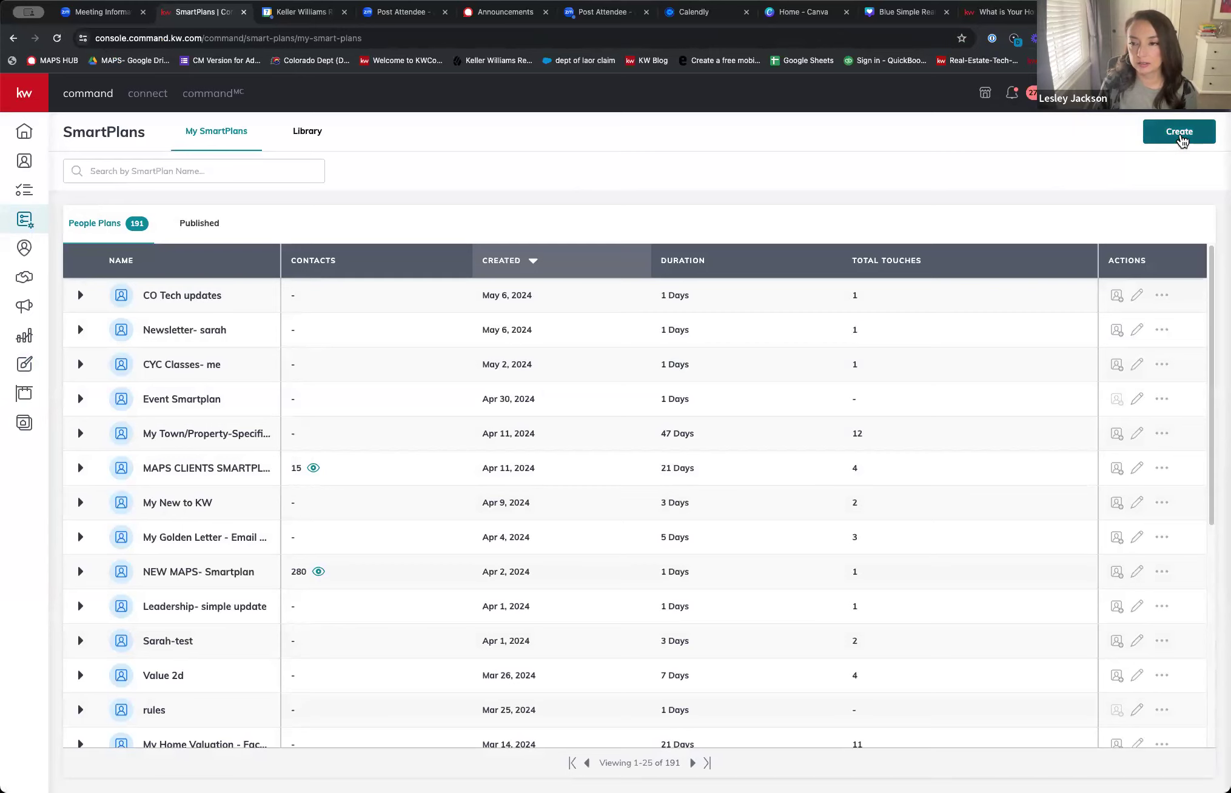
left_click(1181, 141)
left_click(589, 448)
type("Montjlu")
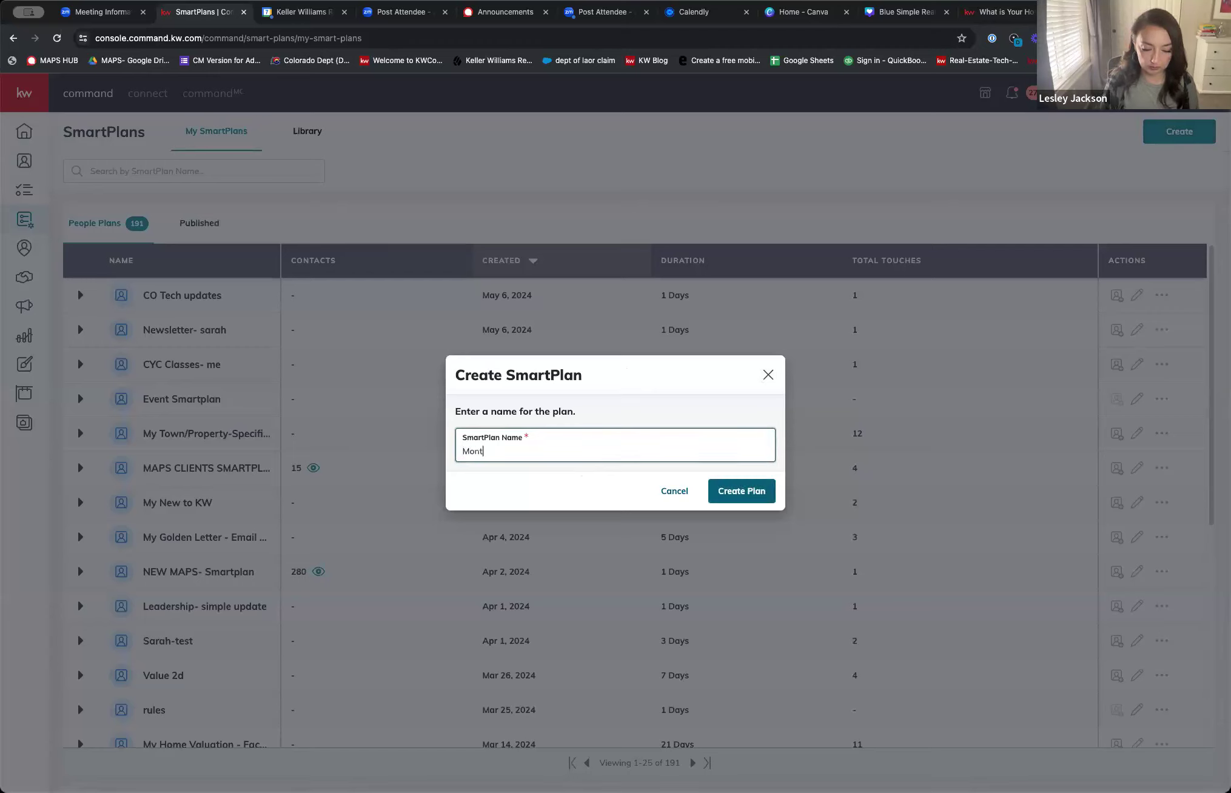
key("BackSpace")
key("BackSpace")
key("BackSpace")
type("h")
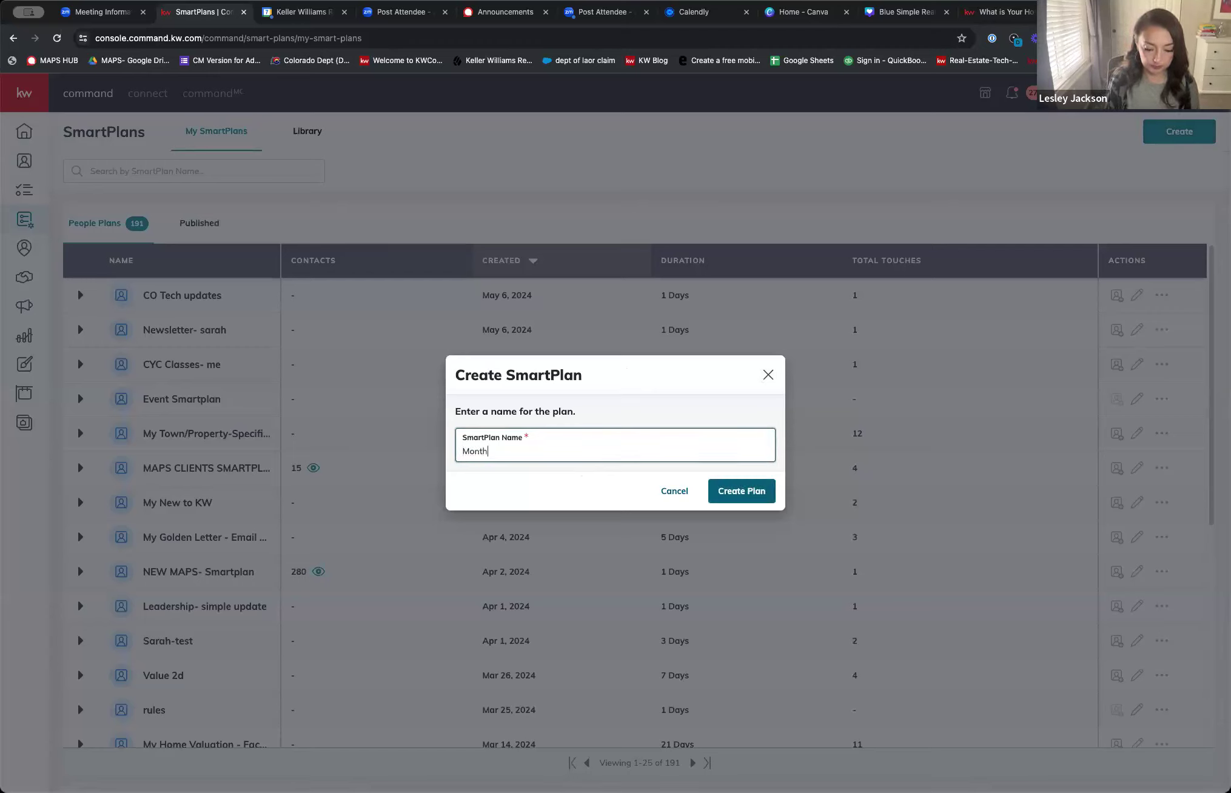
type("ly Newsletter")
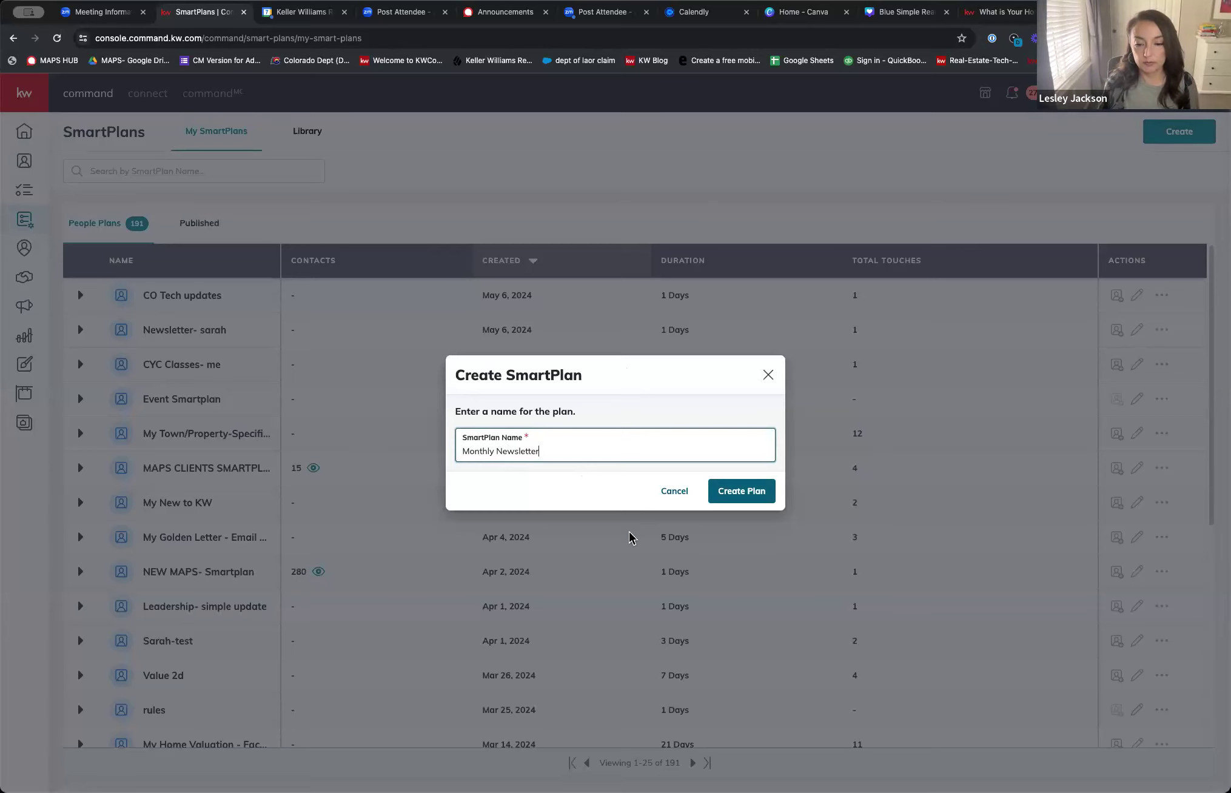
left_click(765, 489)
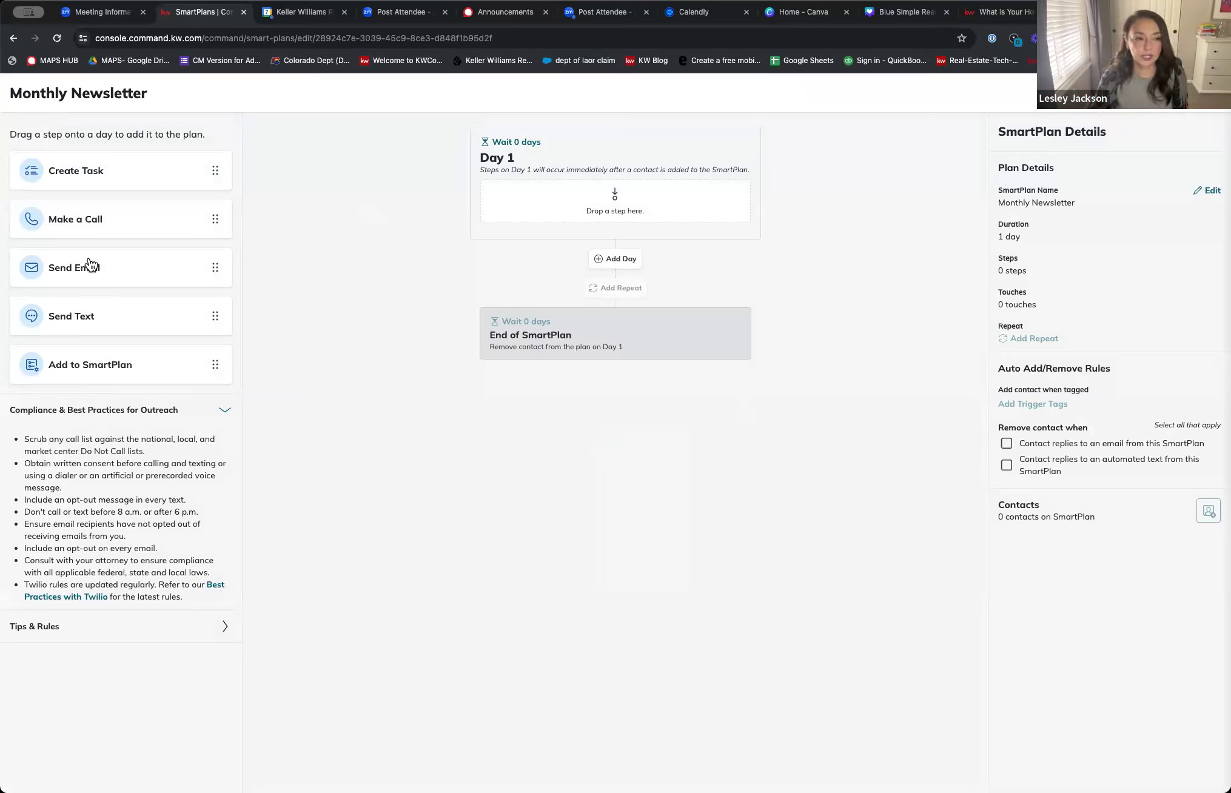
Set up a Designs-type email on Day 1 with the subject "Monthly Newsletter for May" and the New to Market newsletter design.
left_click_drag(99, 267, 597, 201)
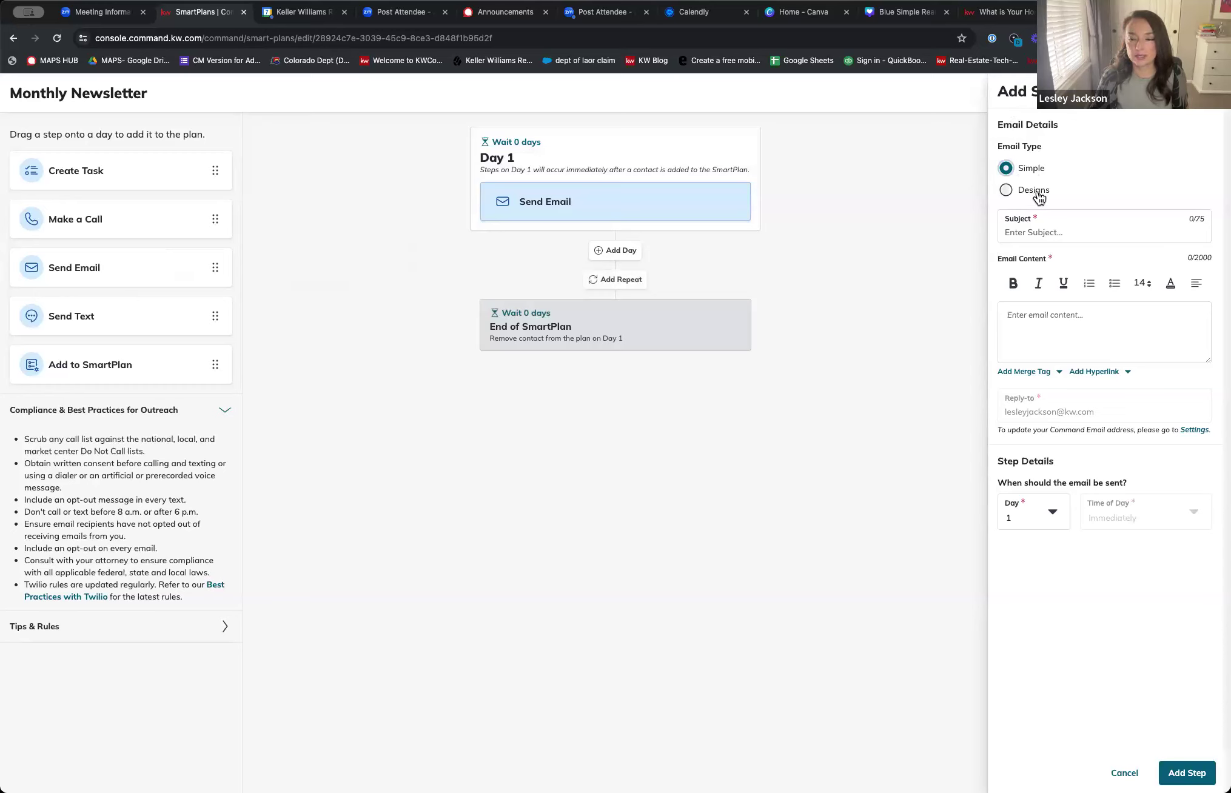
left_click(1067, 318)
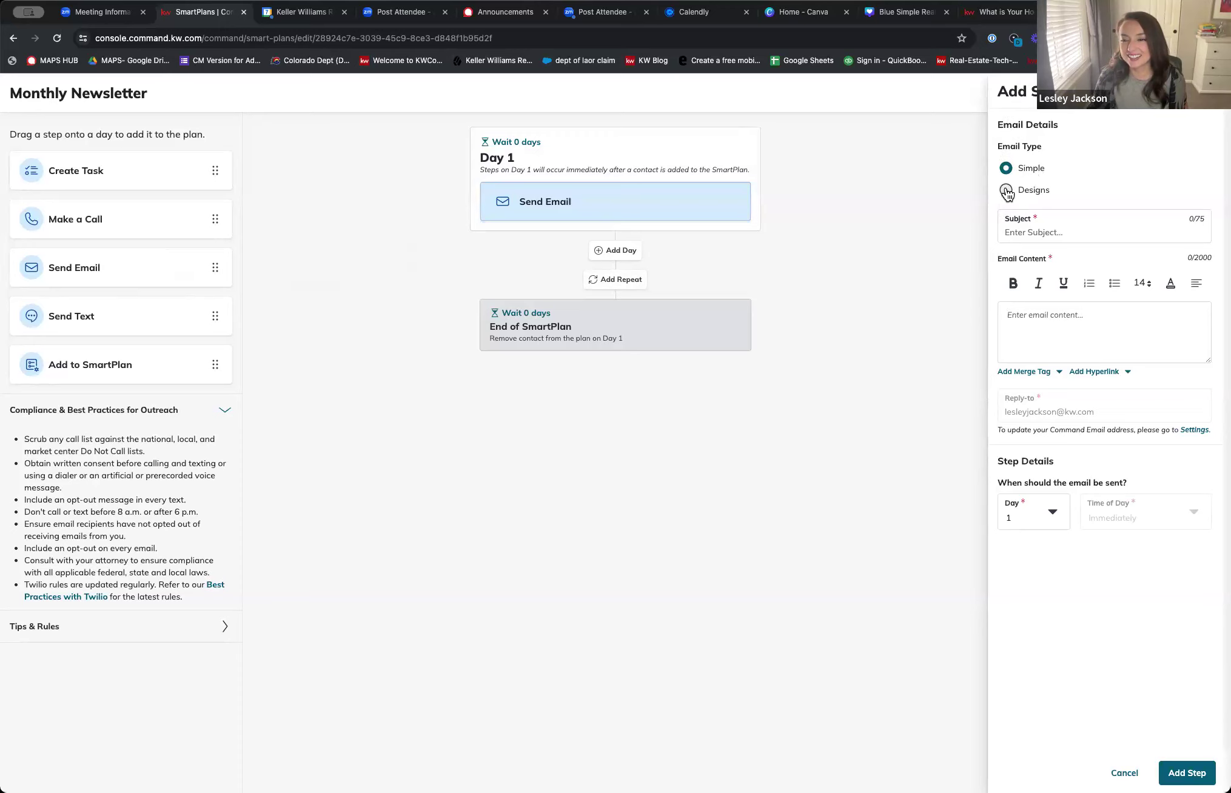
left_click(1006, 191)
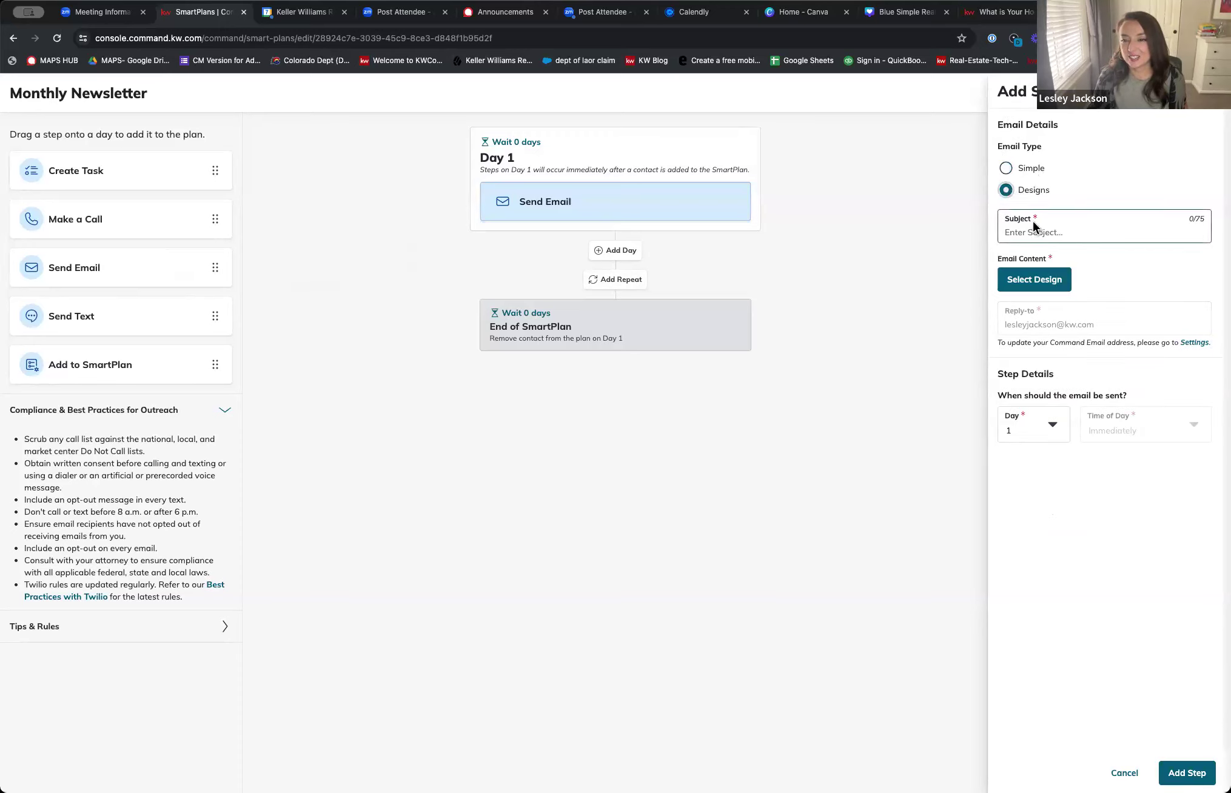
left_click(1049, 231)
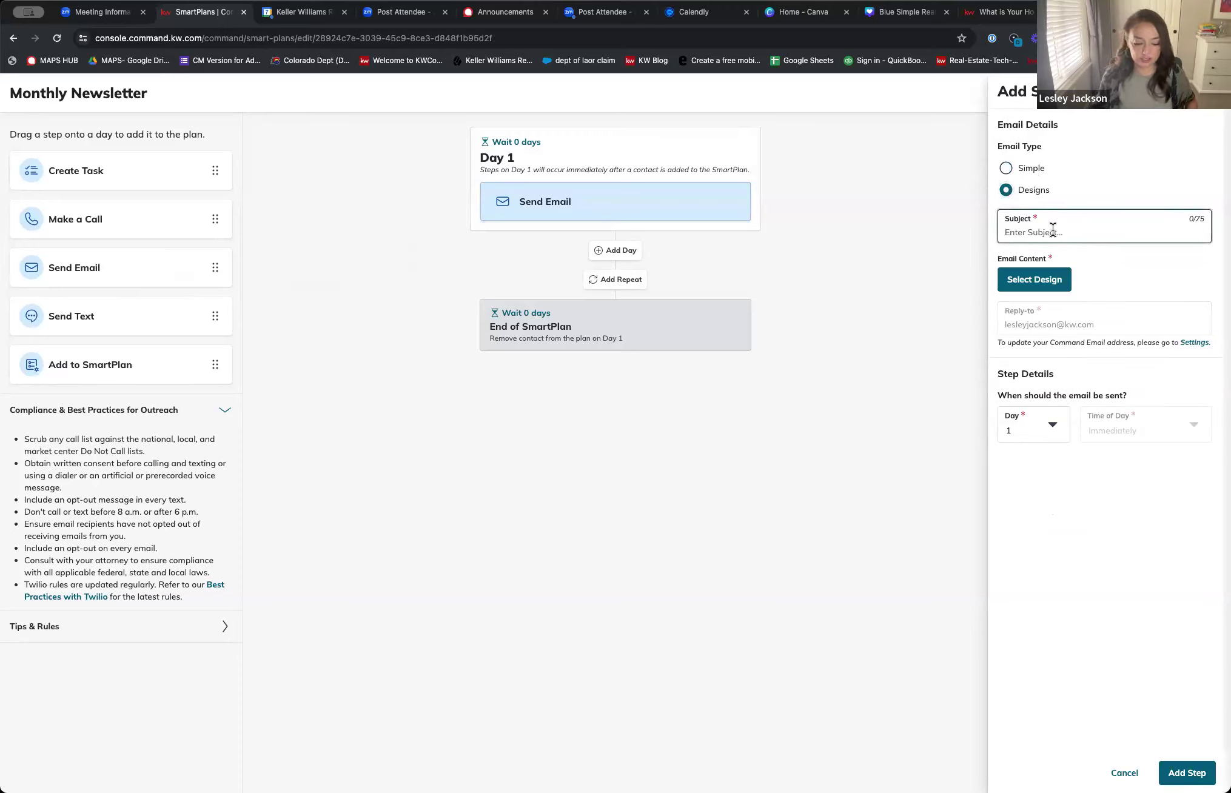
type("Monthly ")
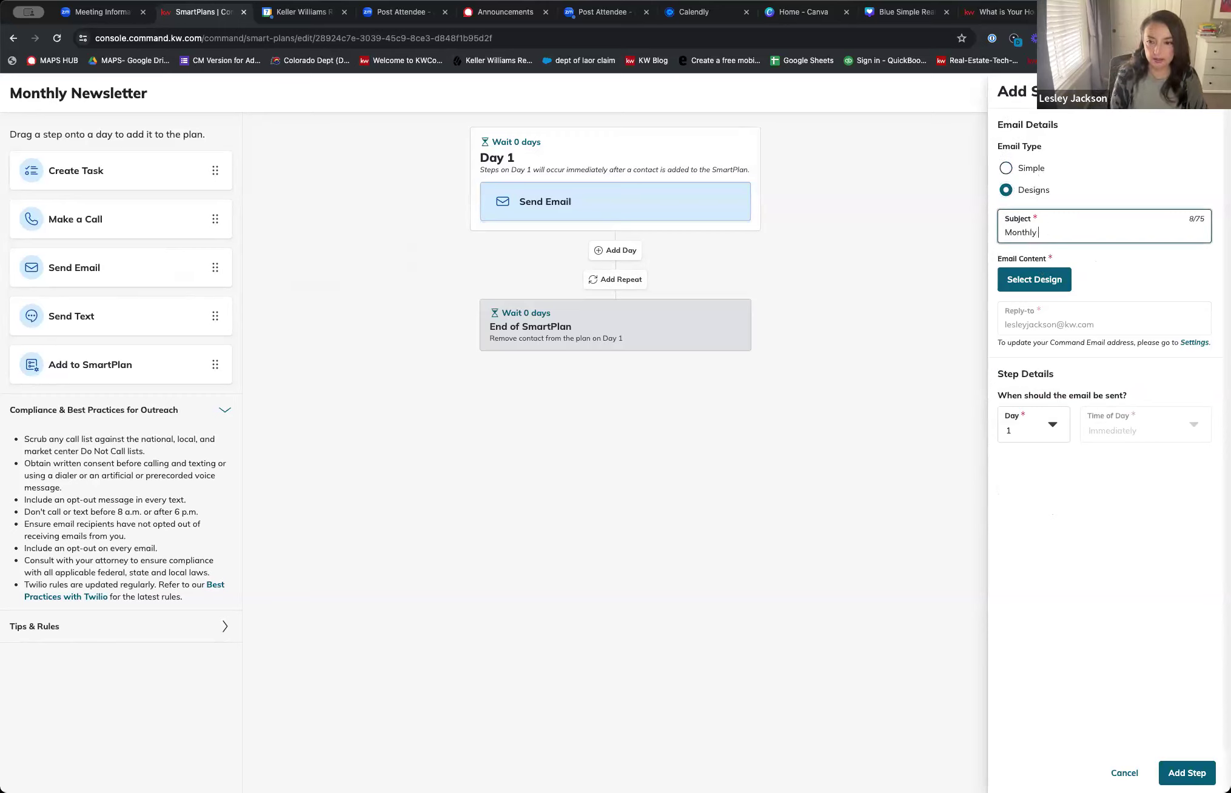
type("Newsletter")
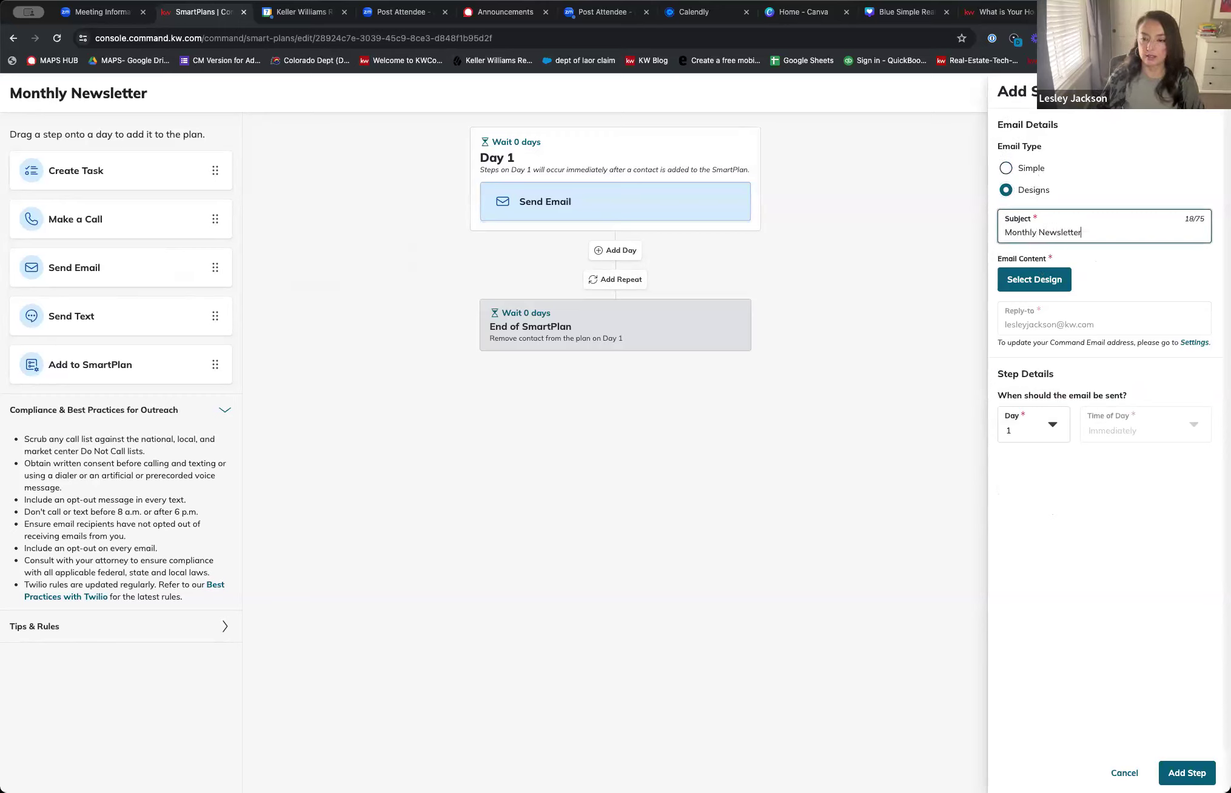
type(" for May")
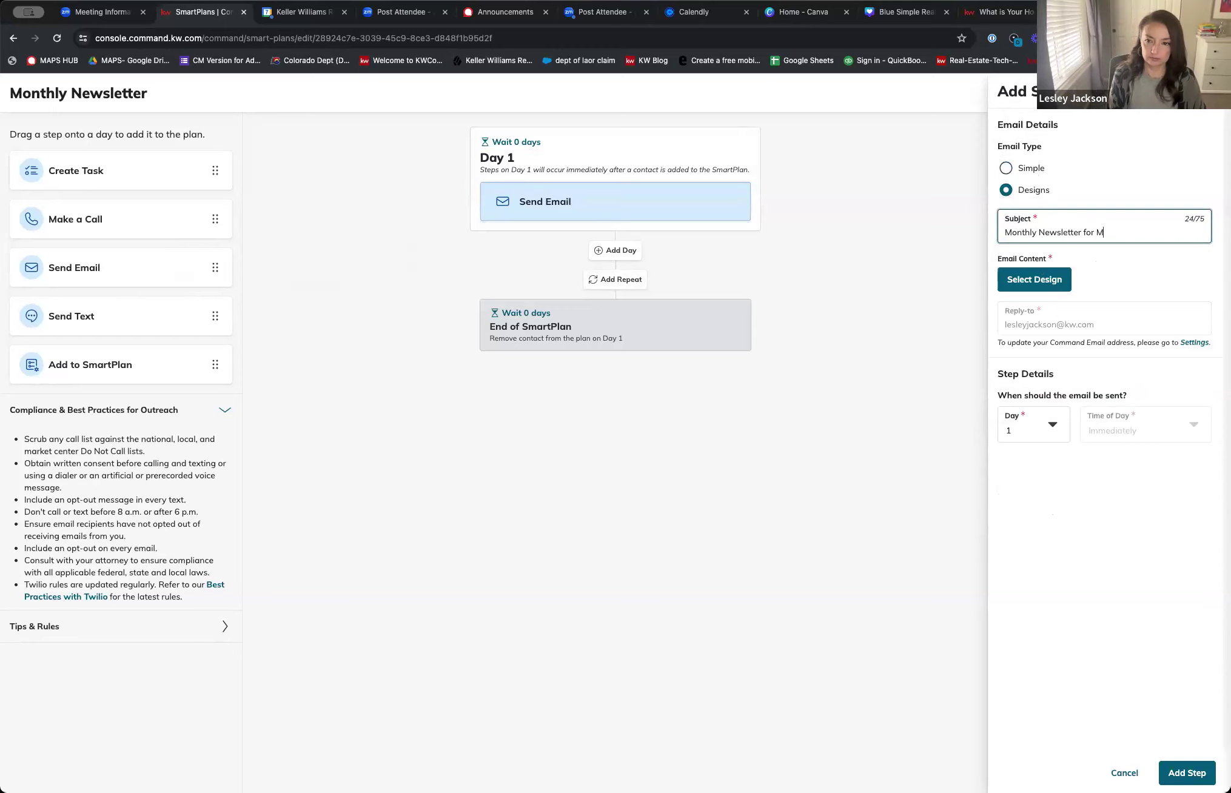
left_click(1051, 278)
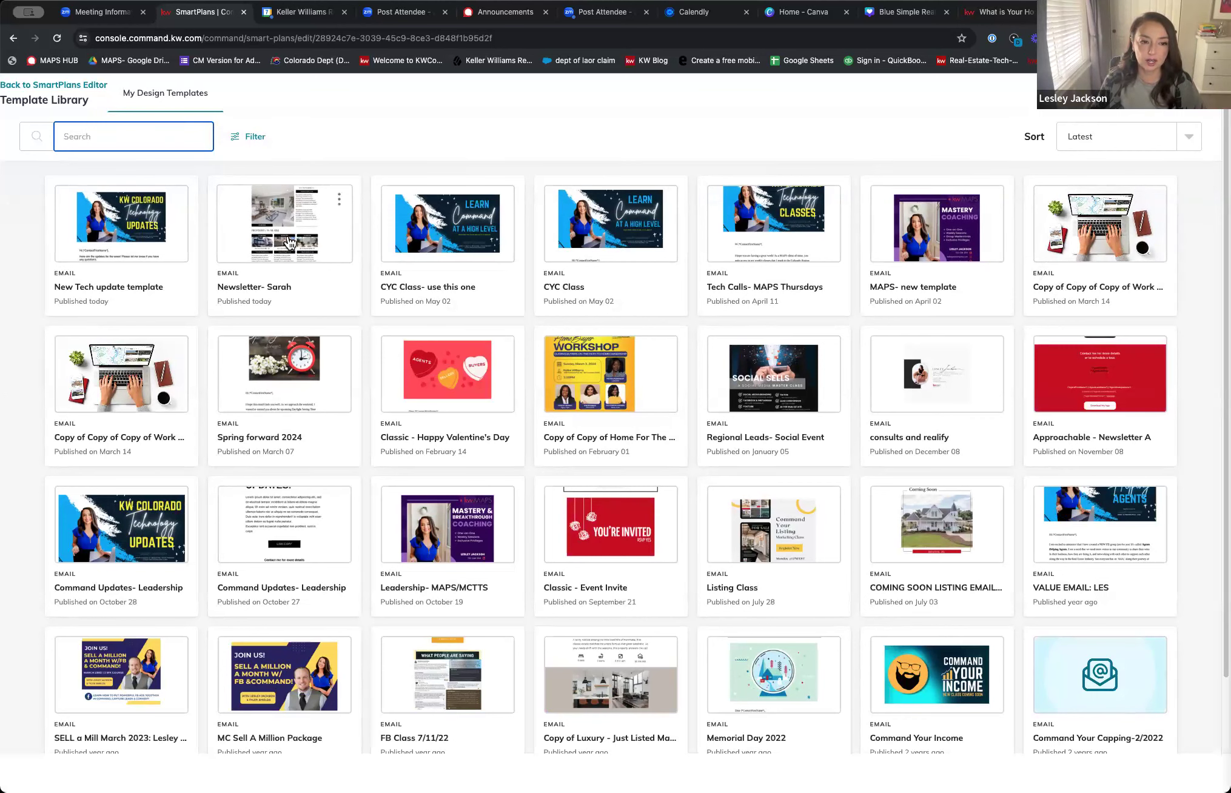
left_click(288, 237)
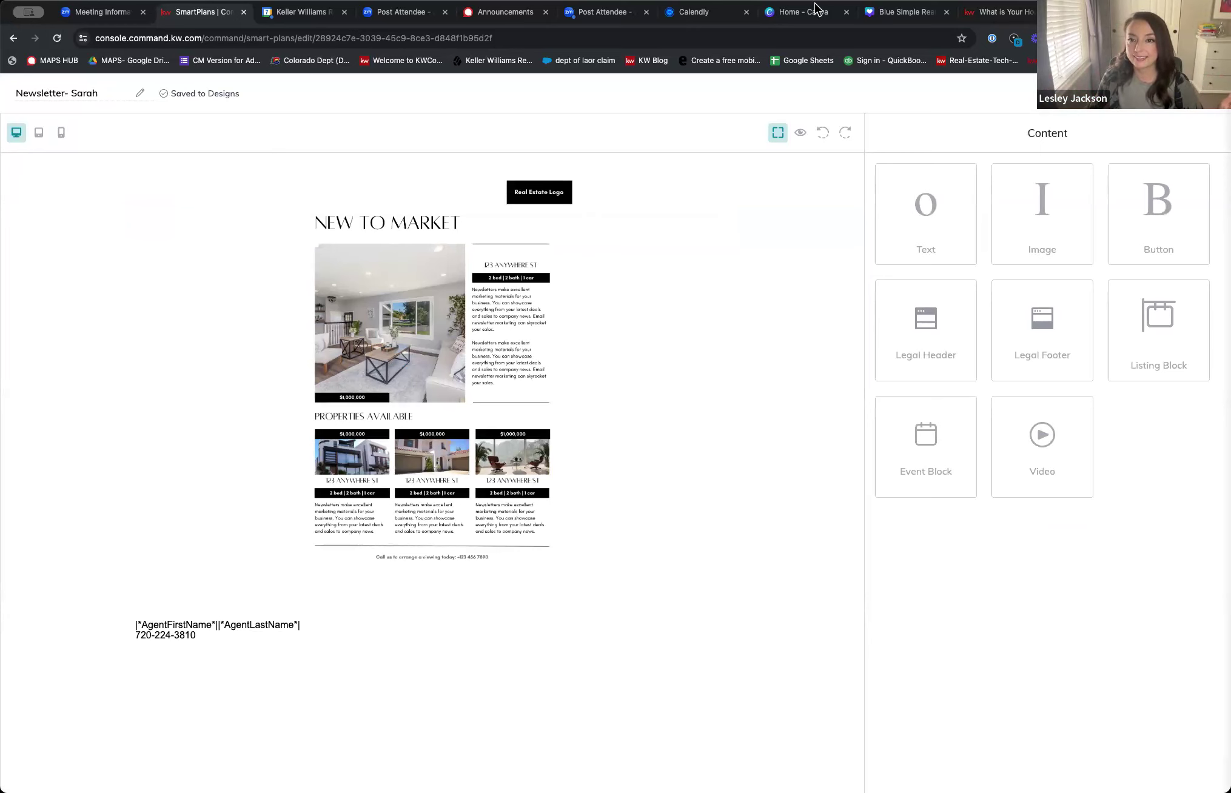
Switch to Canva, search for "real estate newsletter" templates and open the Premium Modern real Estate market newsletter for customizing.
left_click(918, 17)
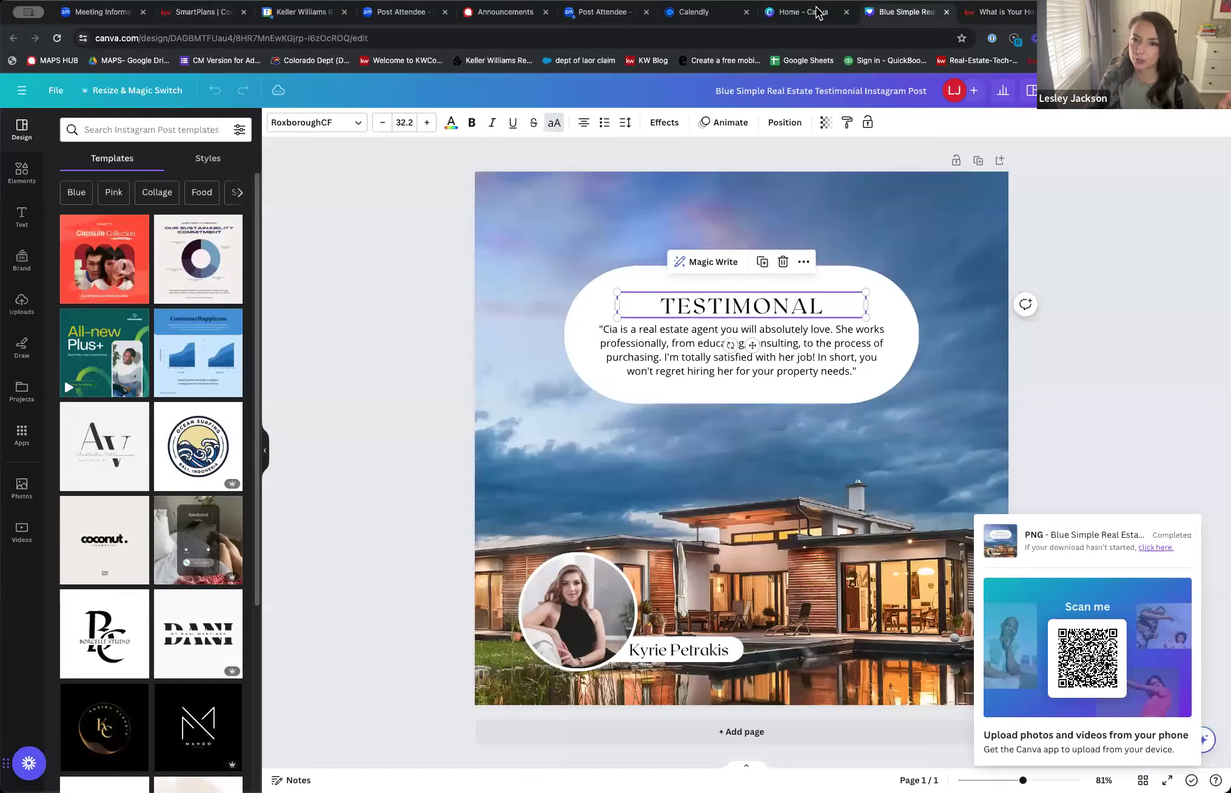
left_click(816, 16)
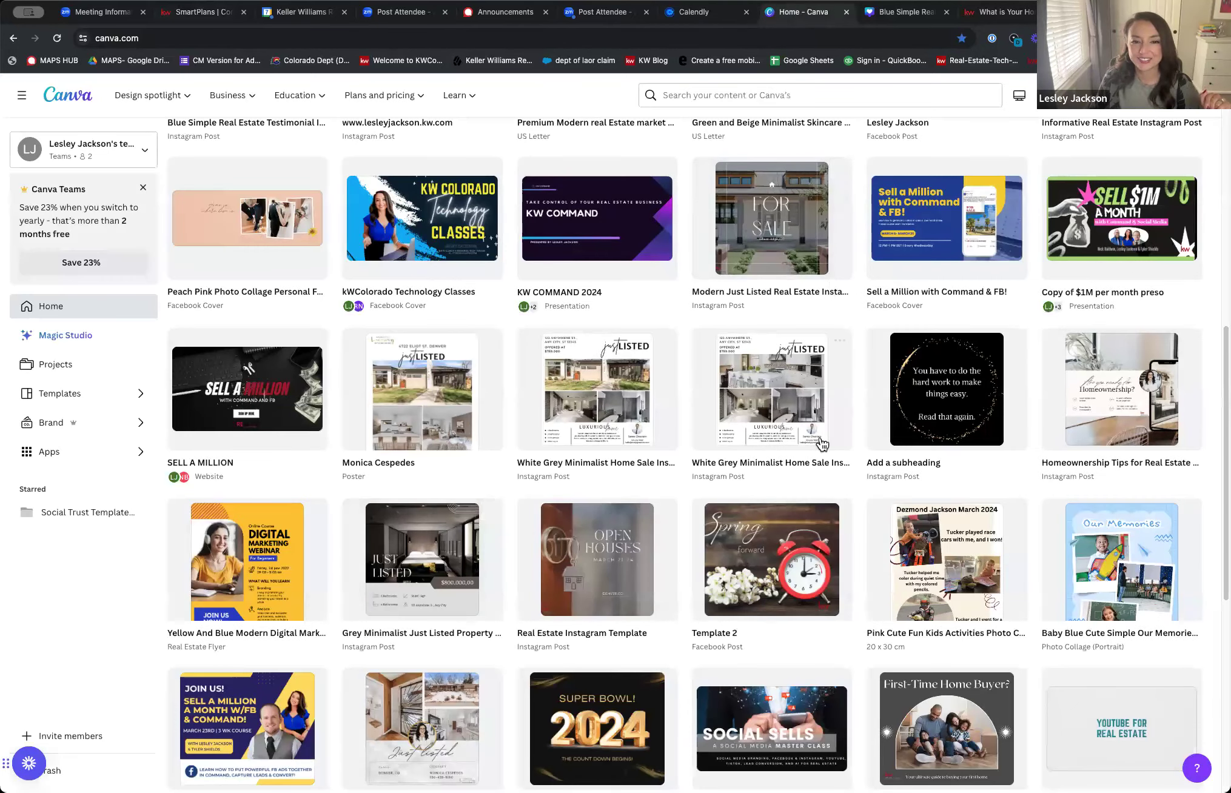
left_click(794, 91)
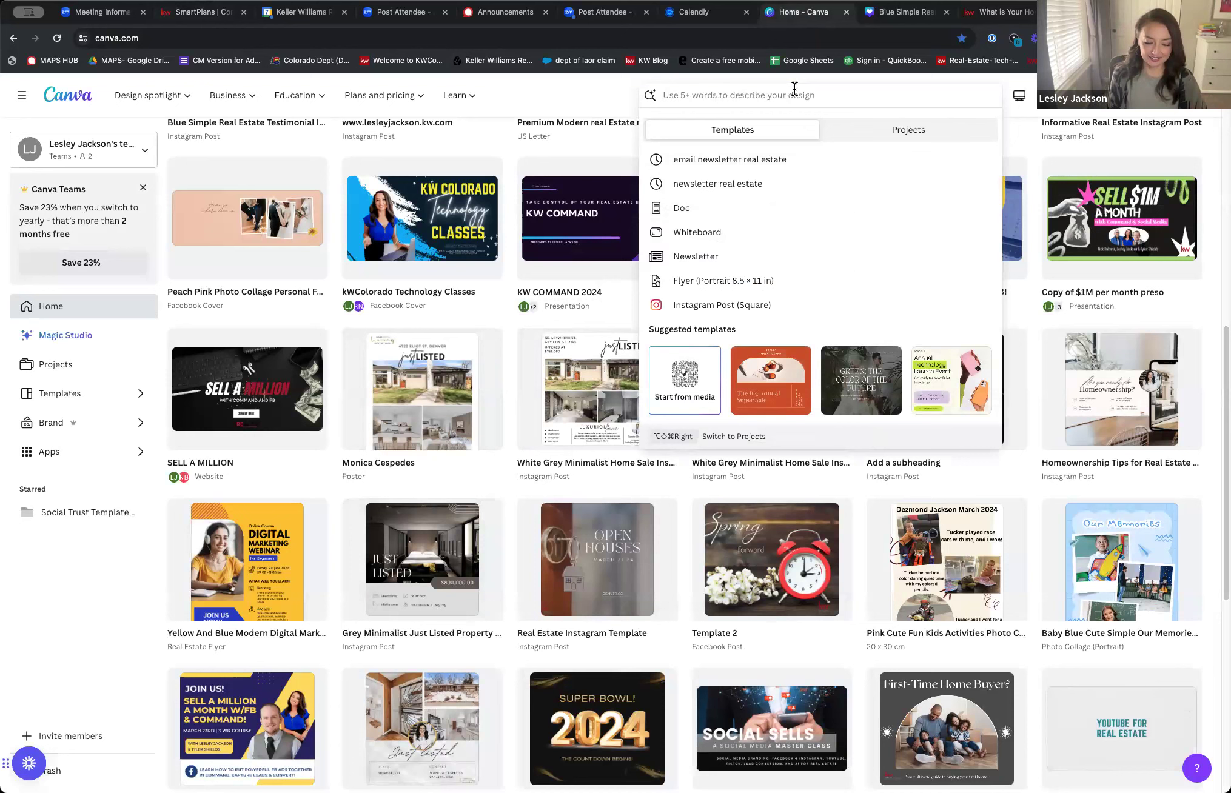
type("real estate newsletter")
key("Return")
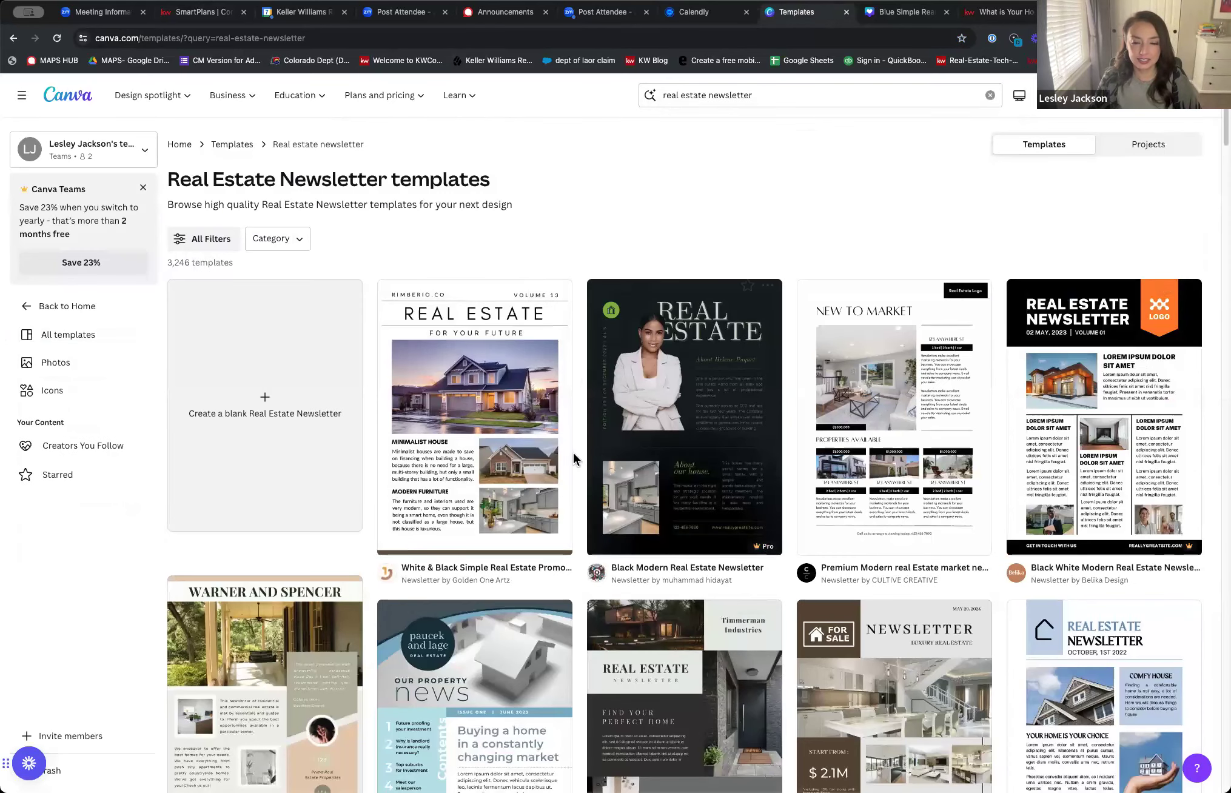
left_click(902, 373)
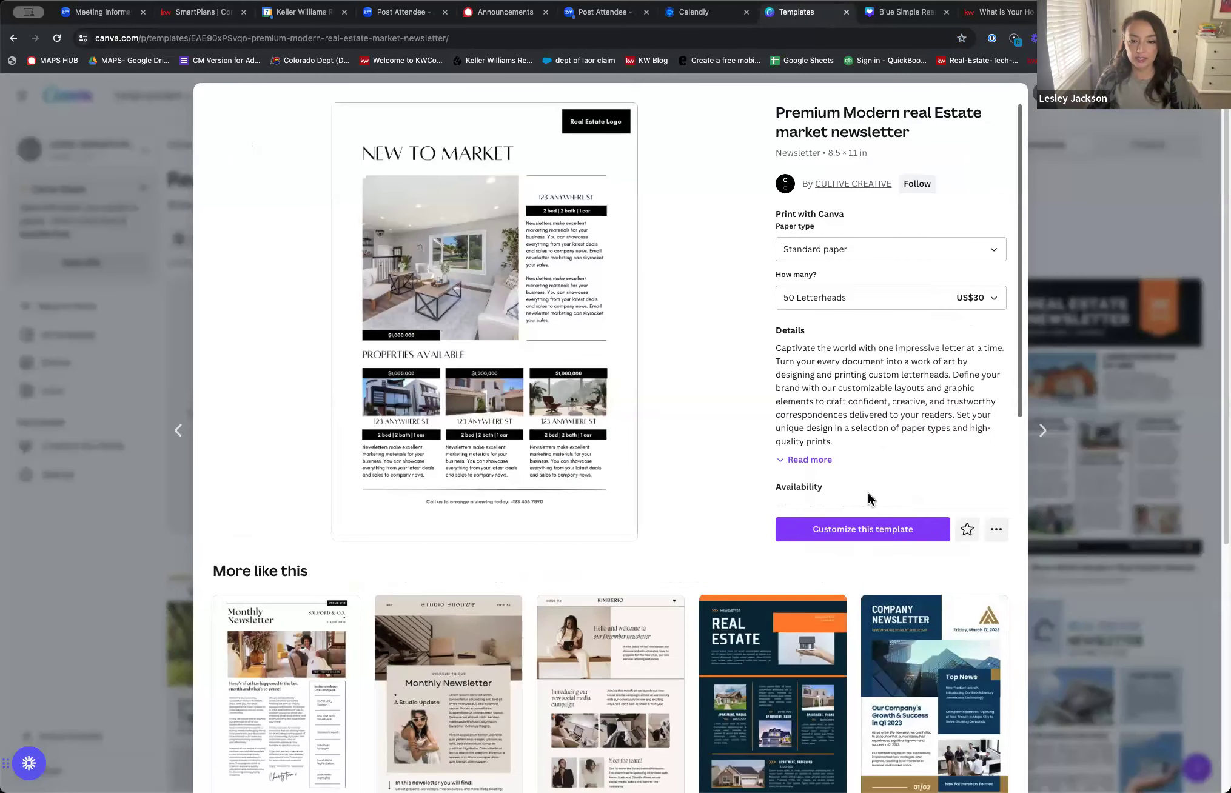
left_click(851, 530)
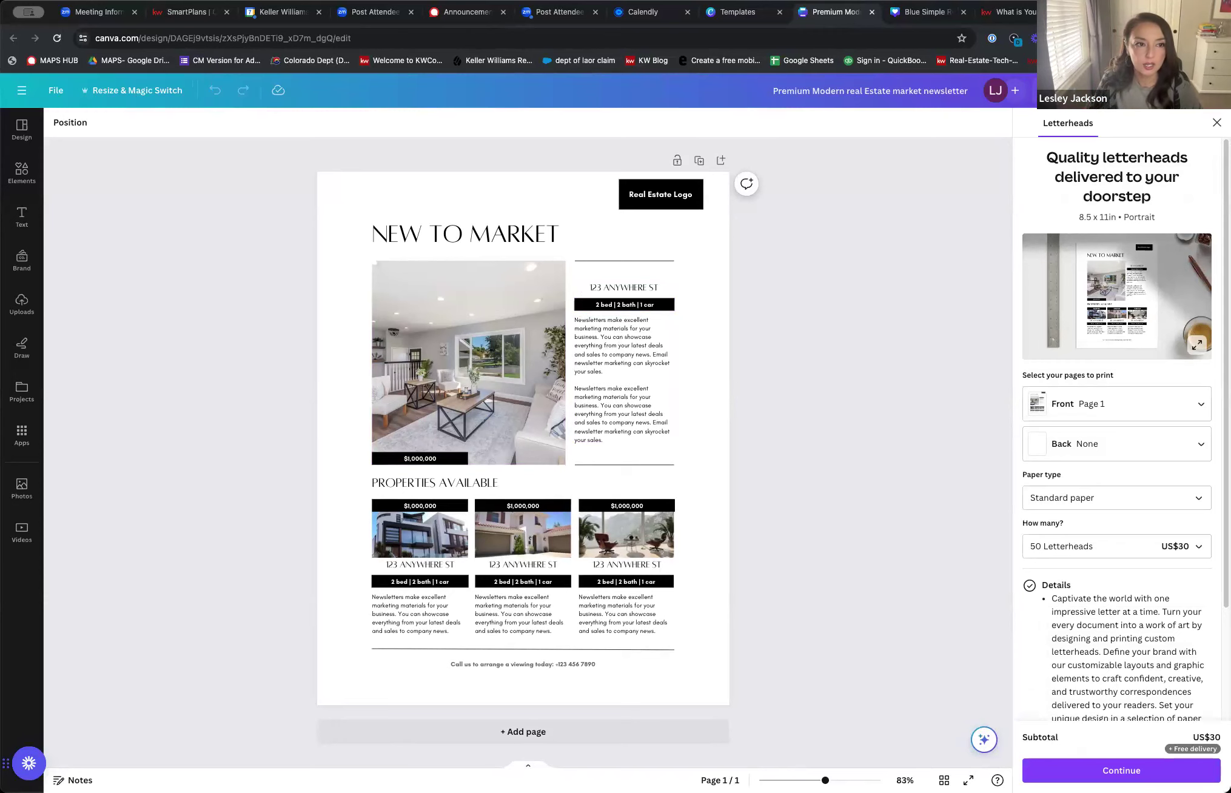
Return to KW Command, add the configured email step to the Monthly Newsletter SmartPlan and exit the plan editor.
left_click(169, 16)
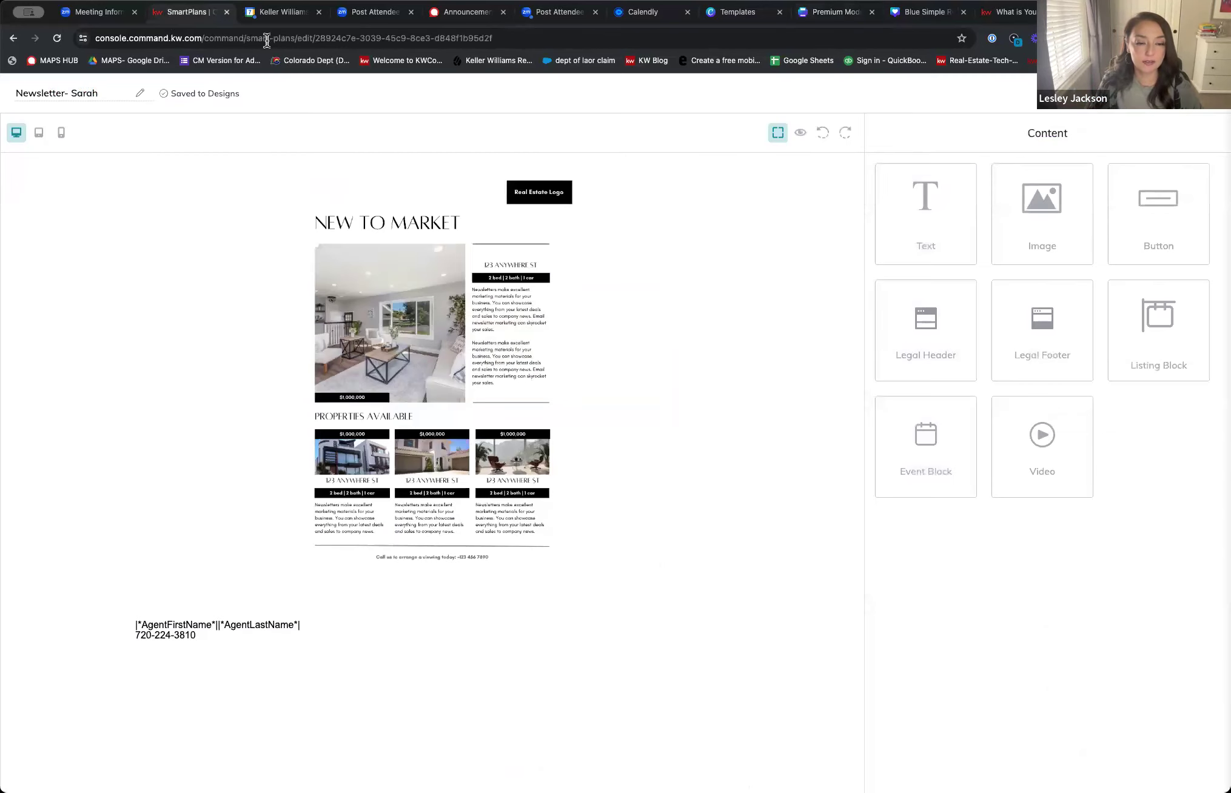
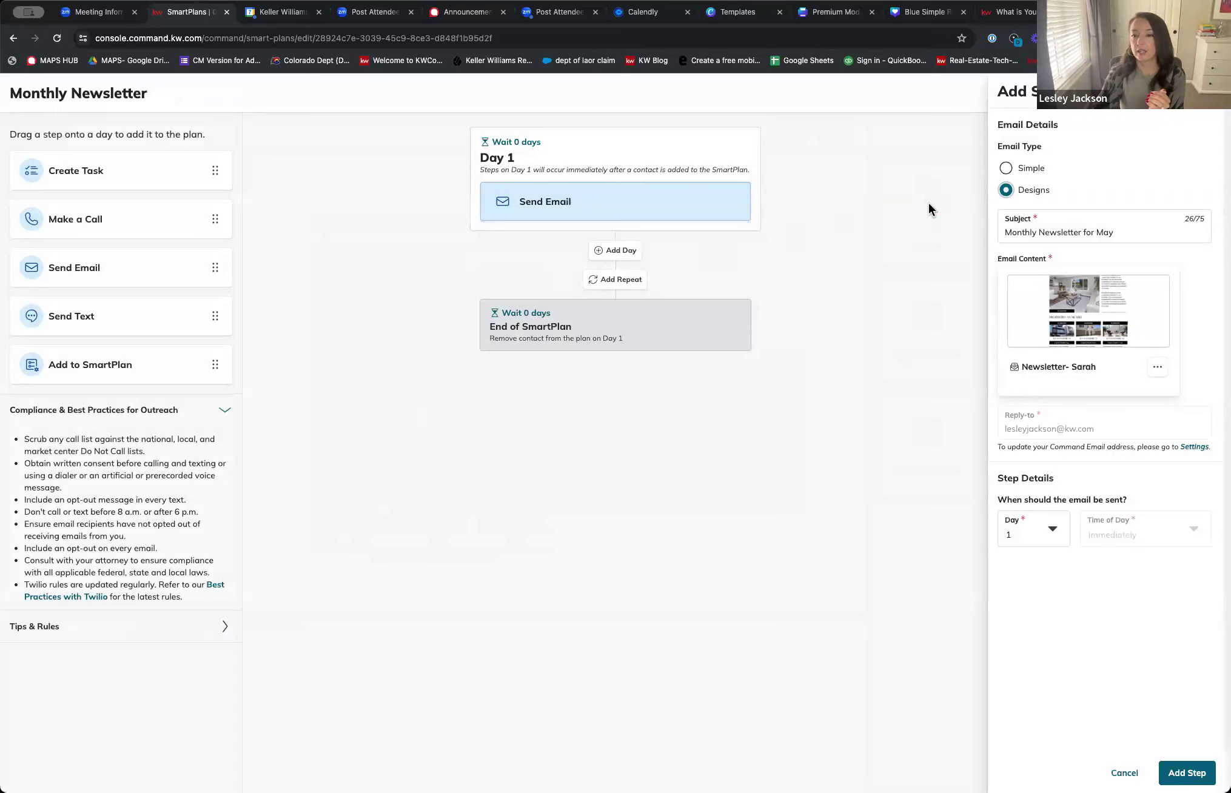
left_click(1004, 235)
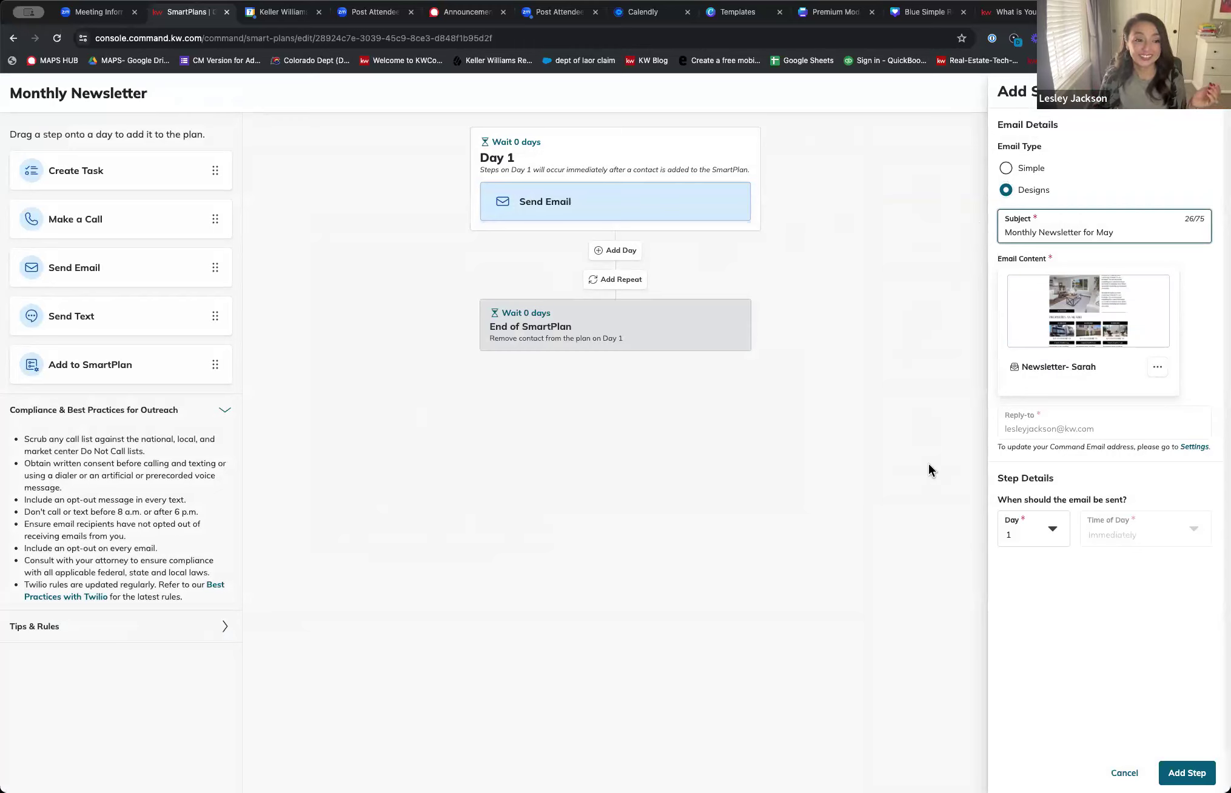
left_click(224, 628)
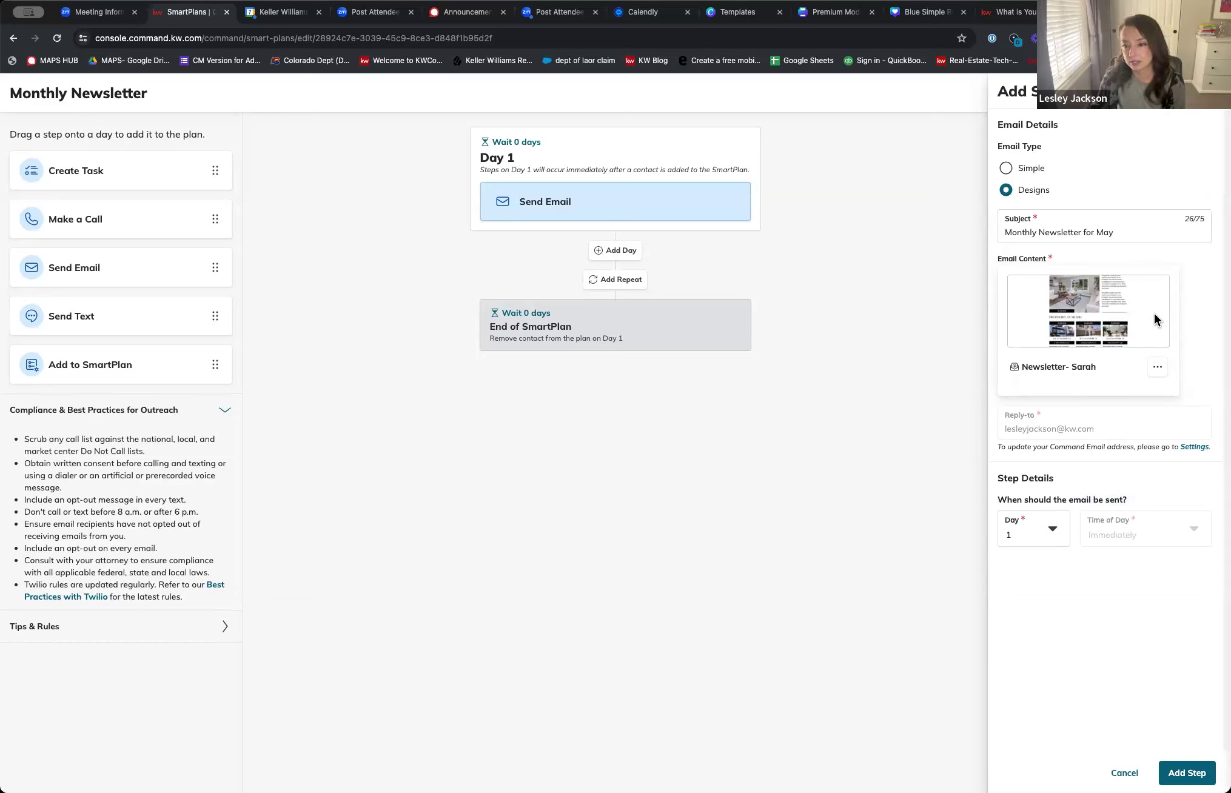
left_click(1187, 773)
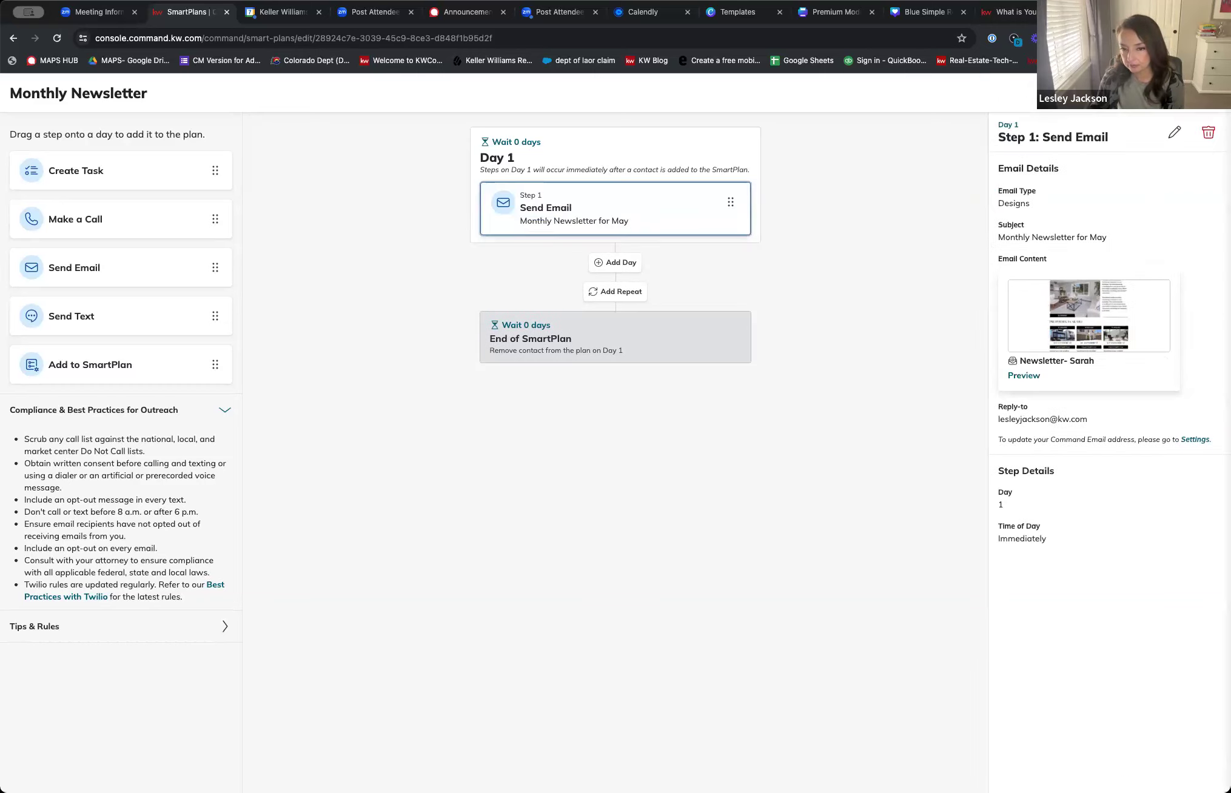
left_click(225, 628)
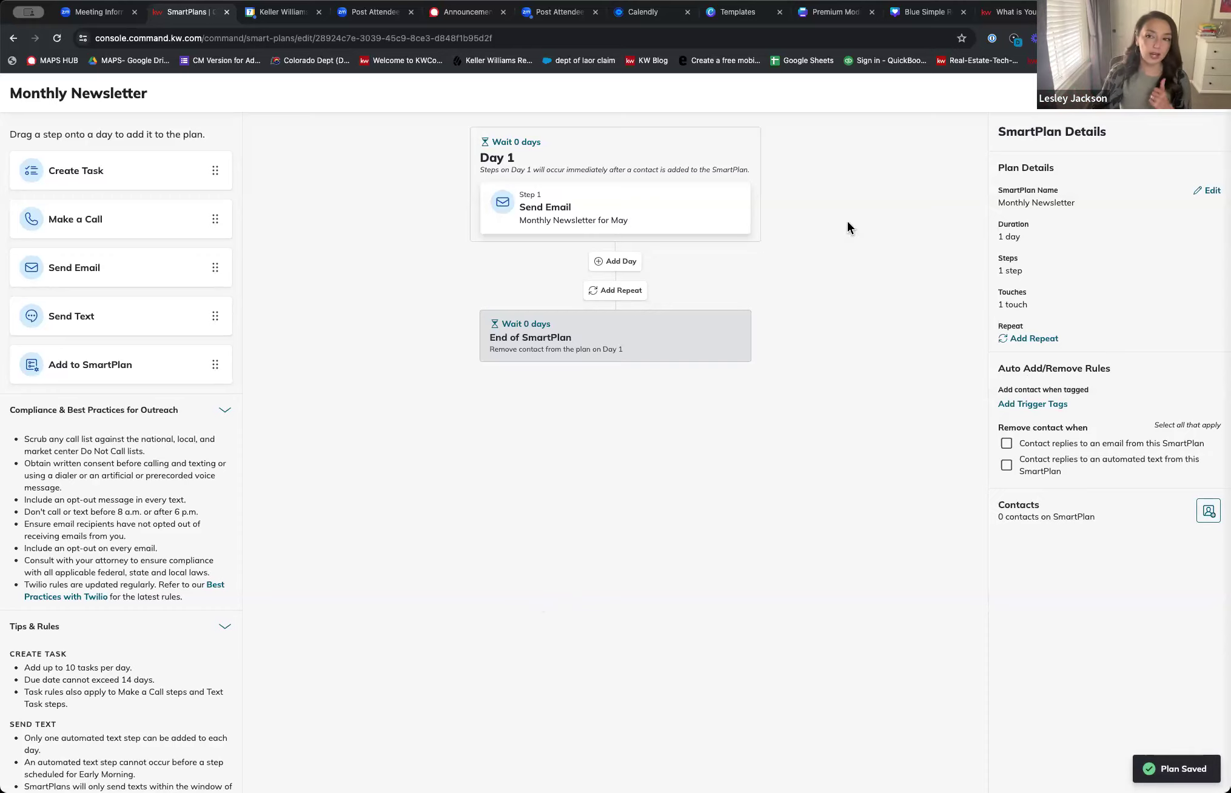
left_click(1192, 92)
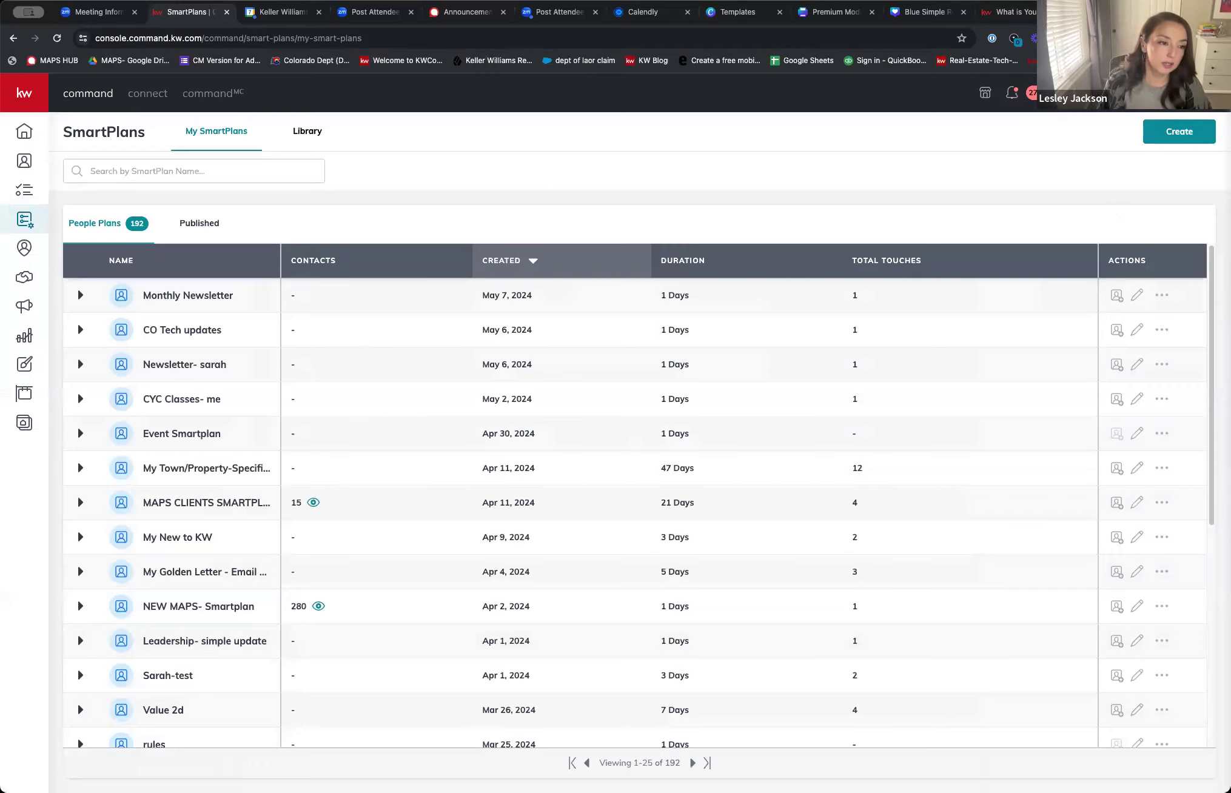
Go to the contacts database and select all contacts in the Fake Contacts SmartView.
left_click(29, 308)
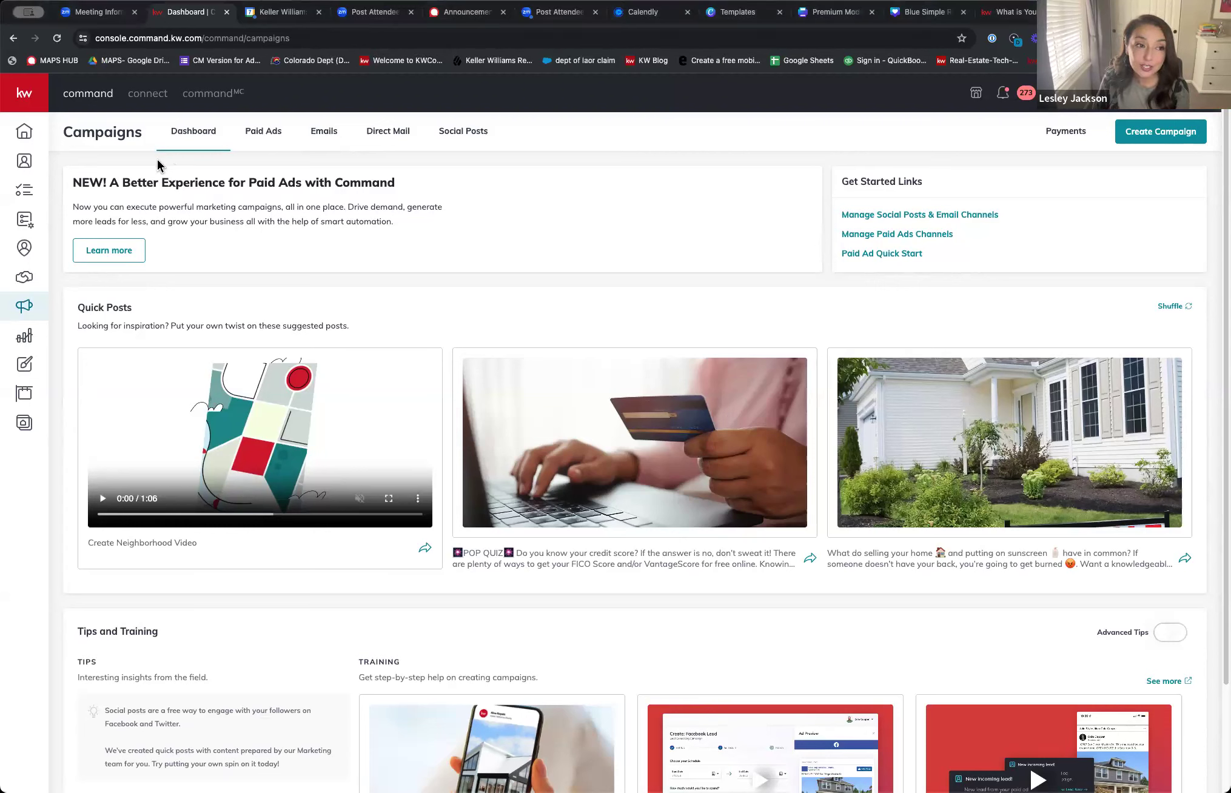
left_click(25, 164)
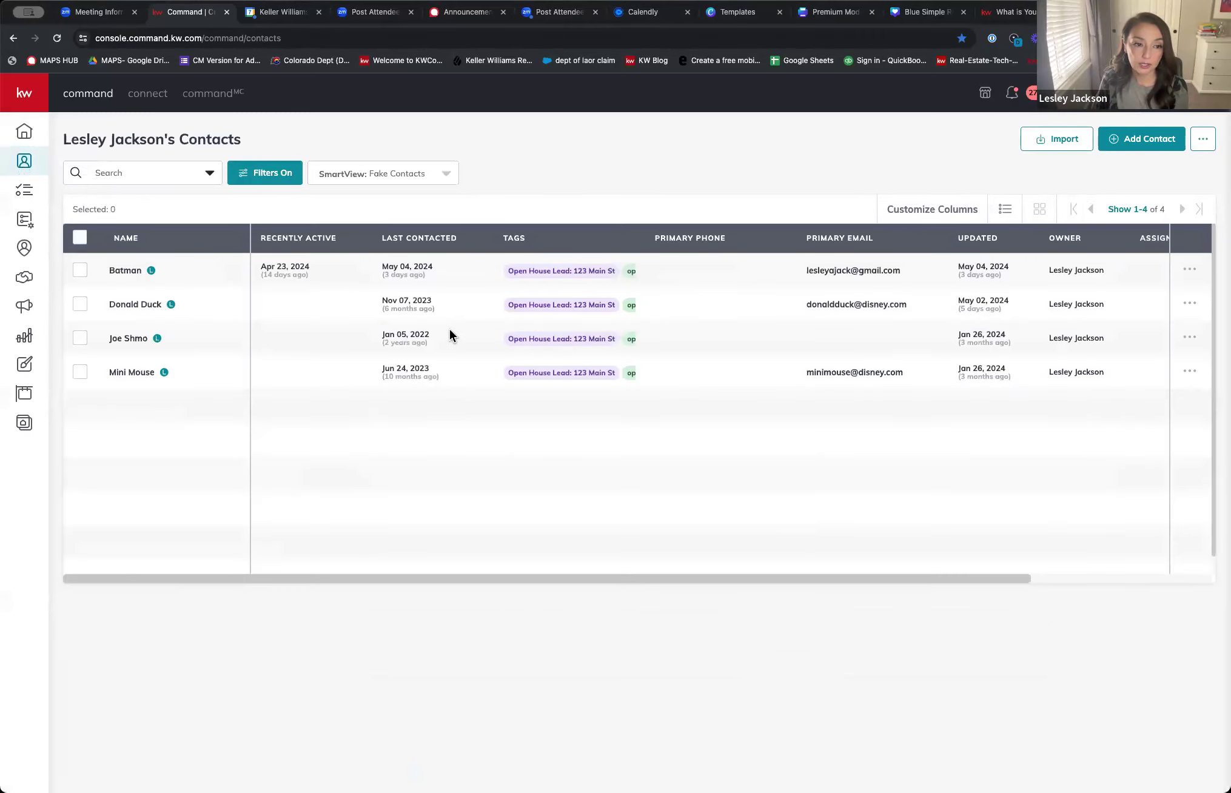
left_click(80, 237)
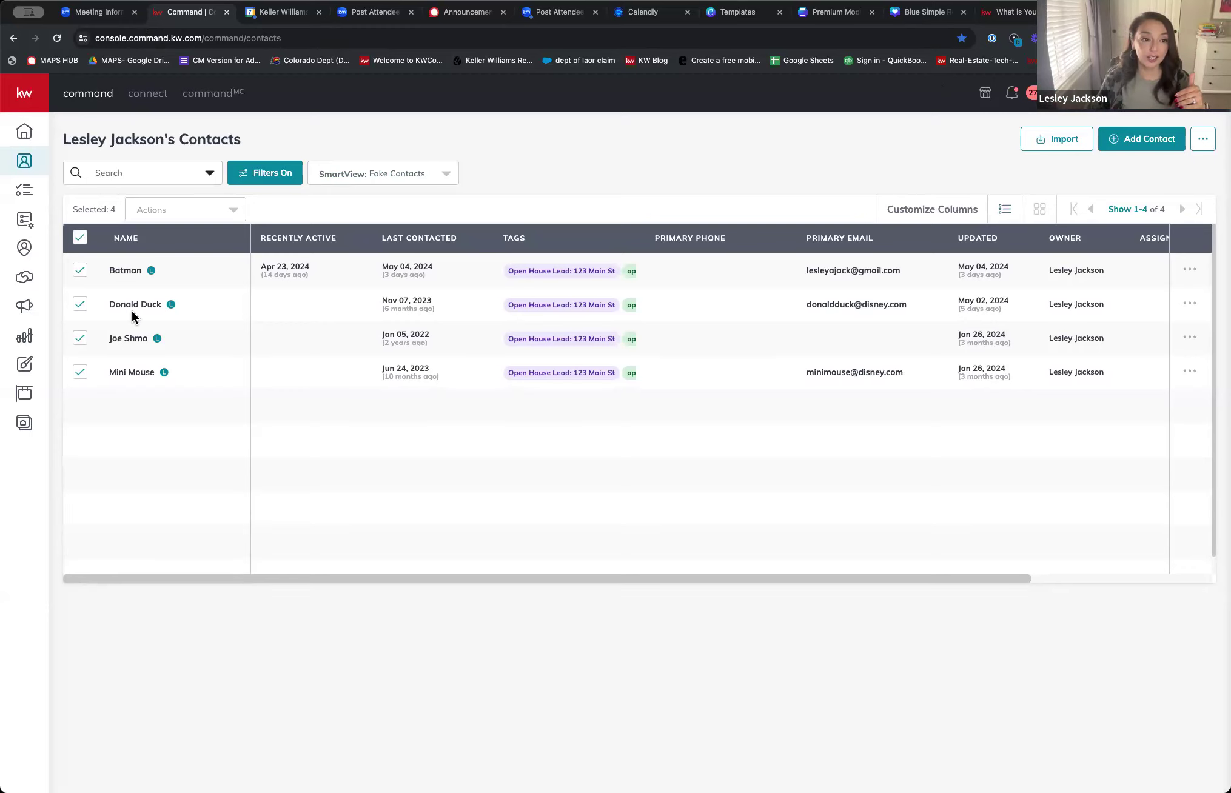
left_click(344, 172)
scroll(368, 255, "down", 15)
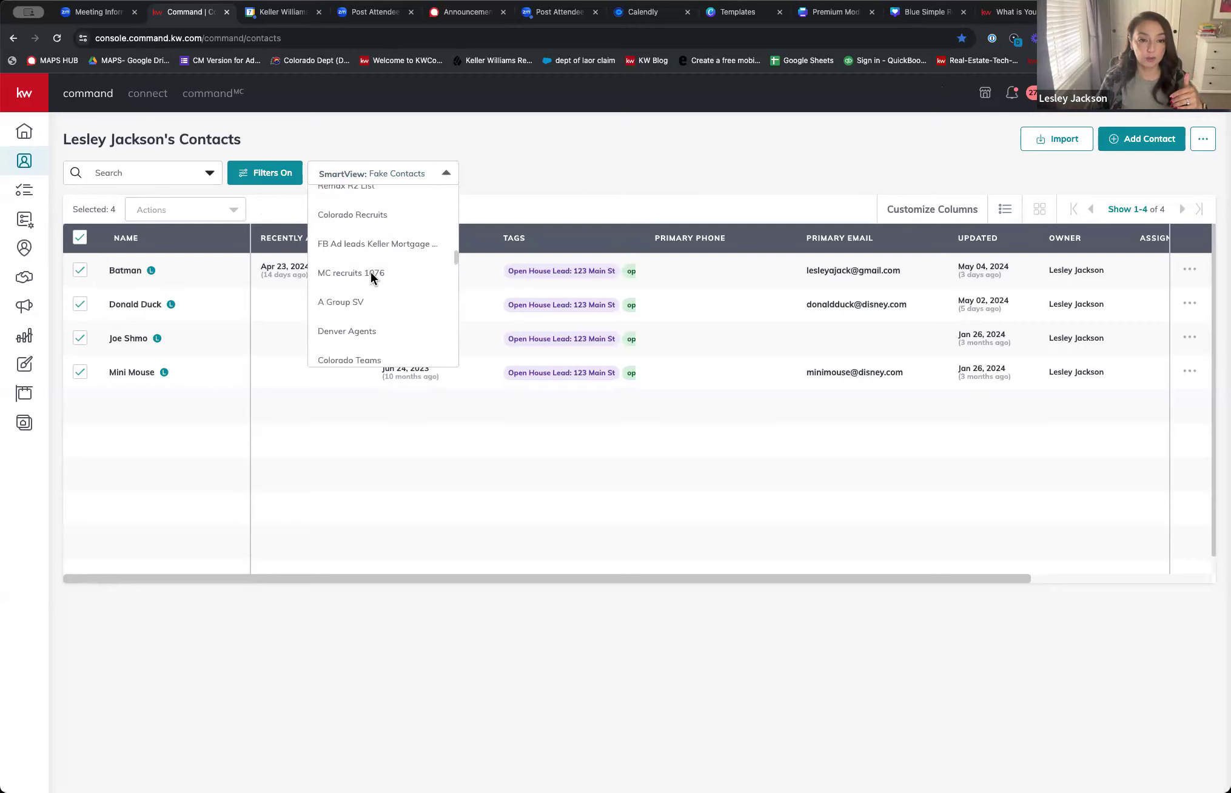
left_click(507, 187)
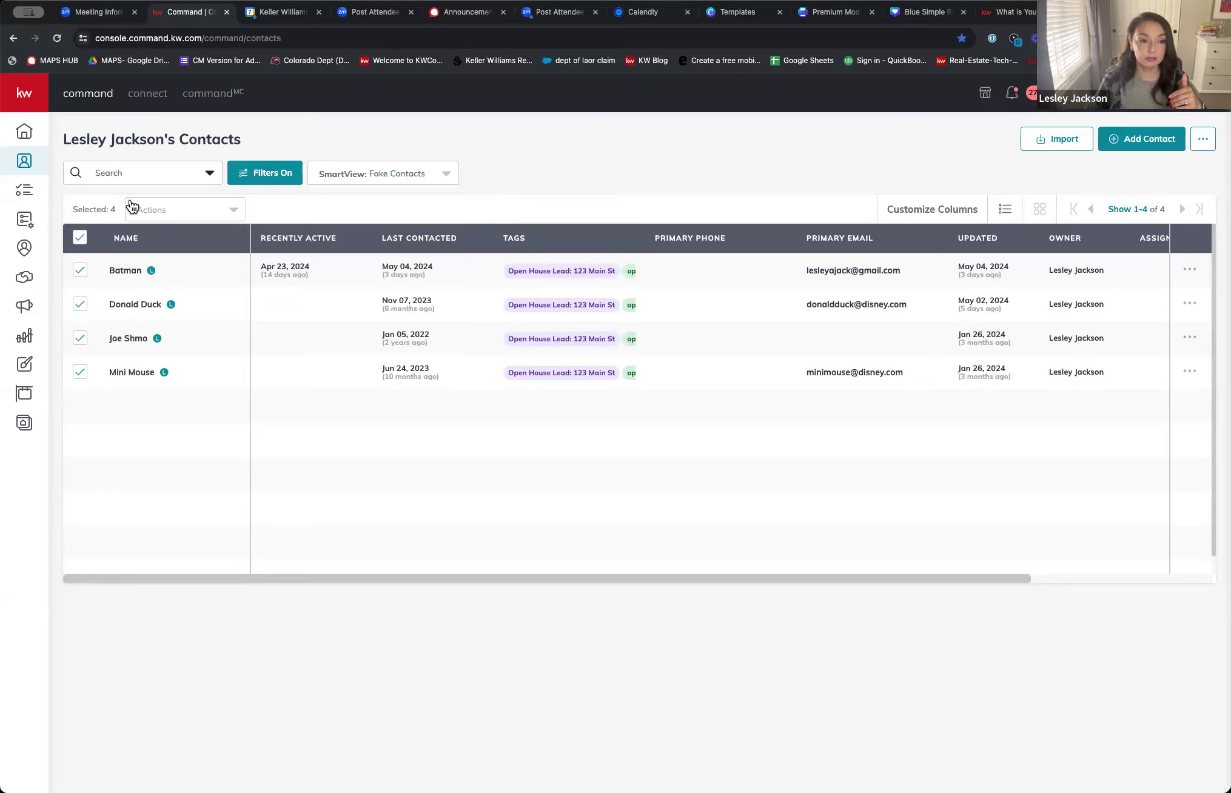
Start adding the selected contacts to the Monthly Newsletter SmartPlan, removing the contacts with errors.
left_click(157, 213)
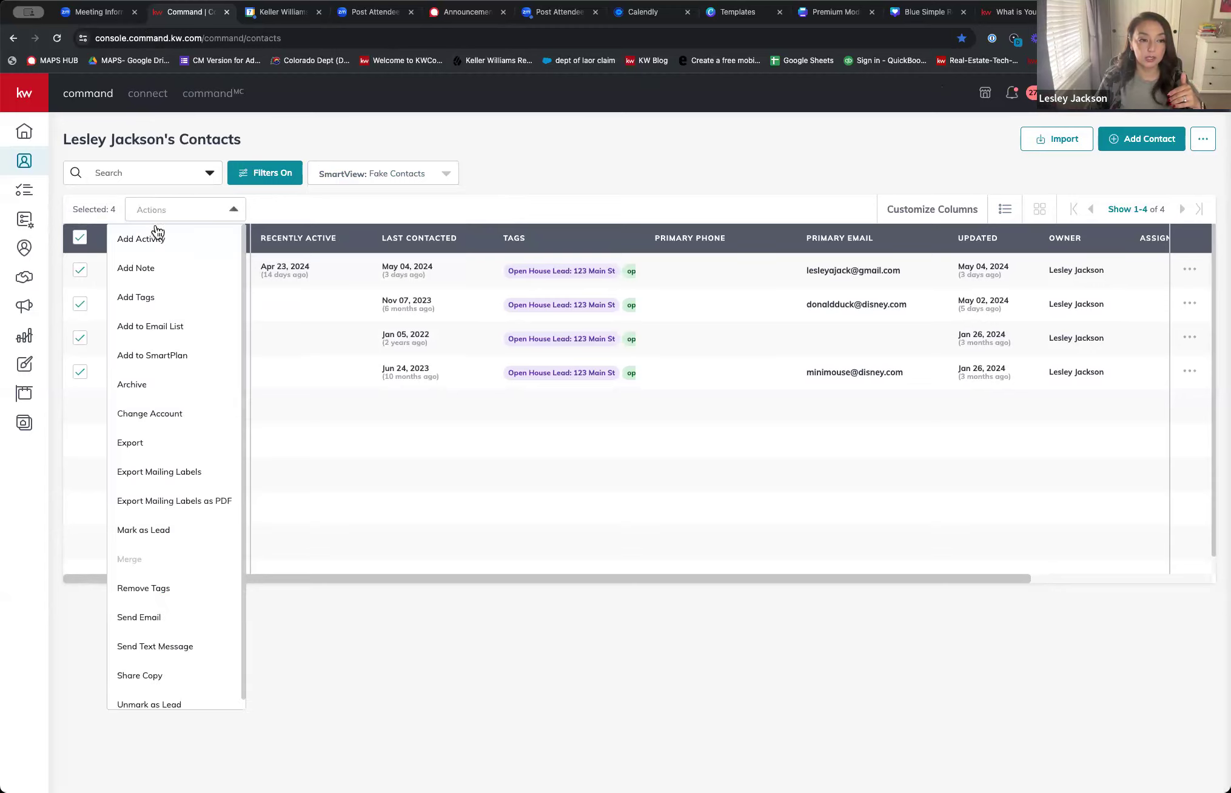
left_click(167, 357)
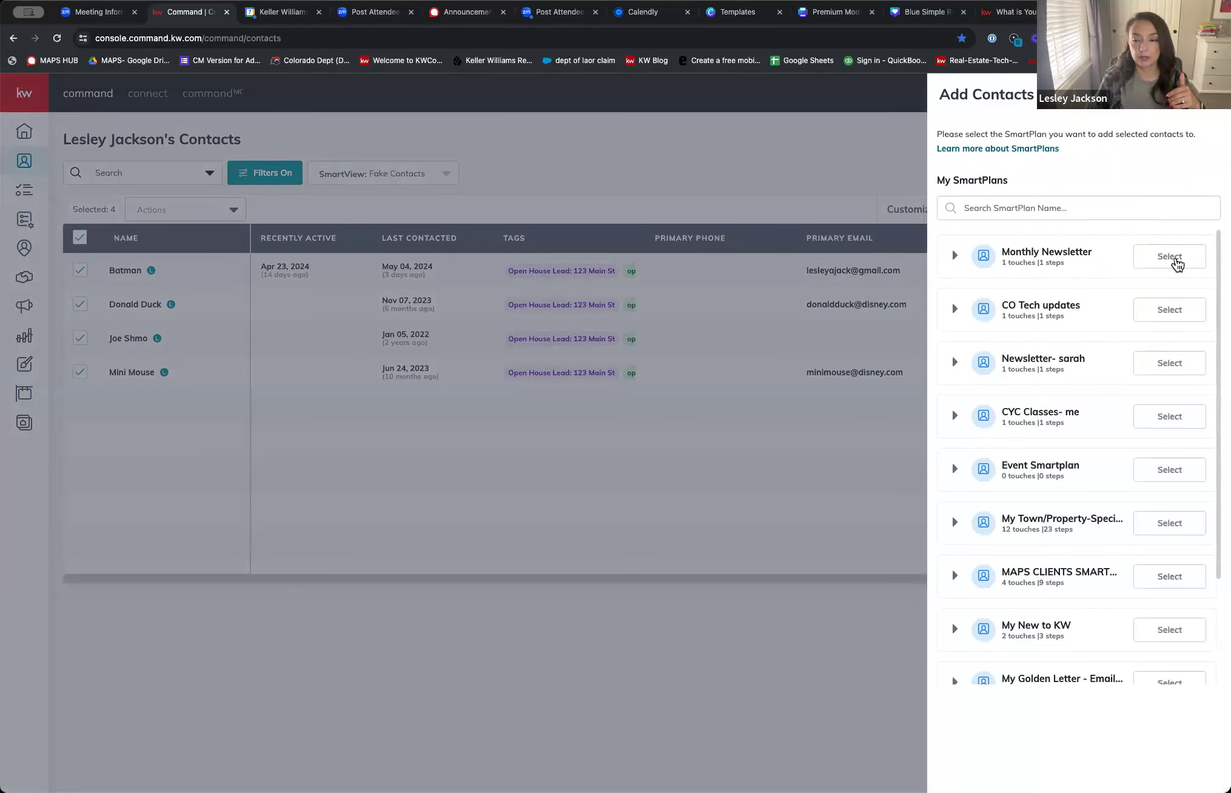
left_click(1175, 259)
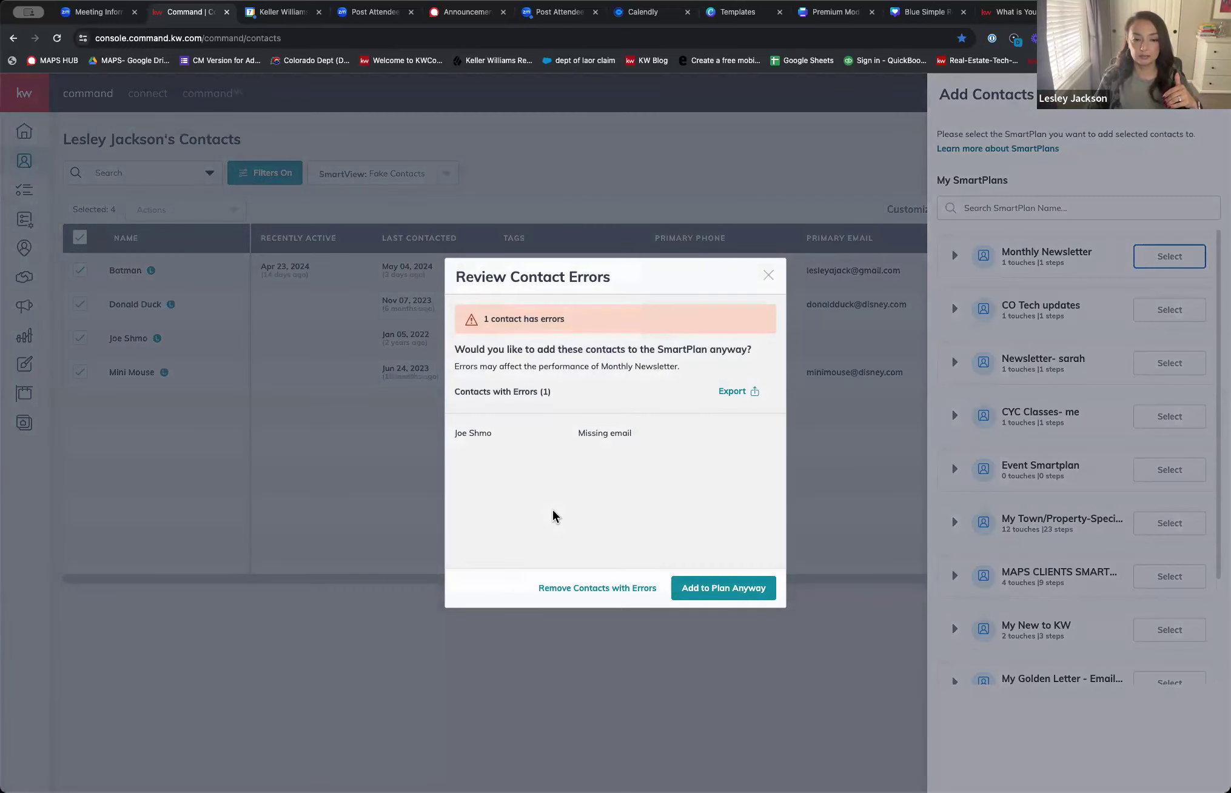
left_click(569, 588)
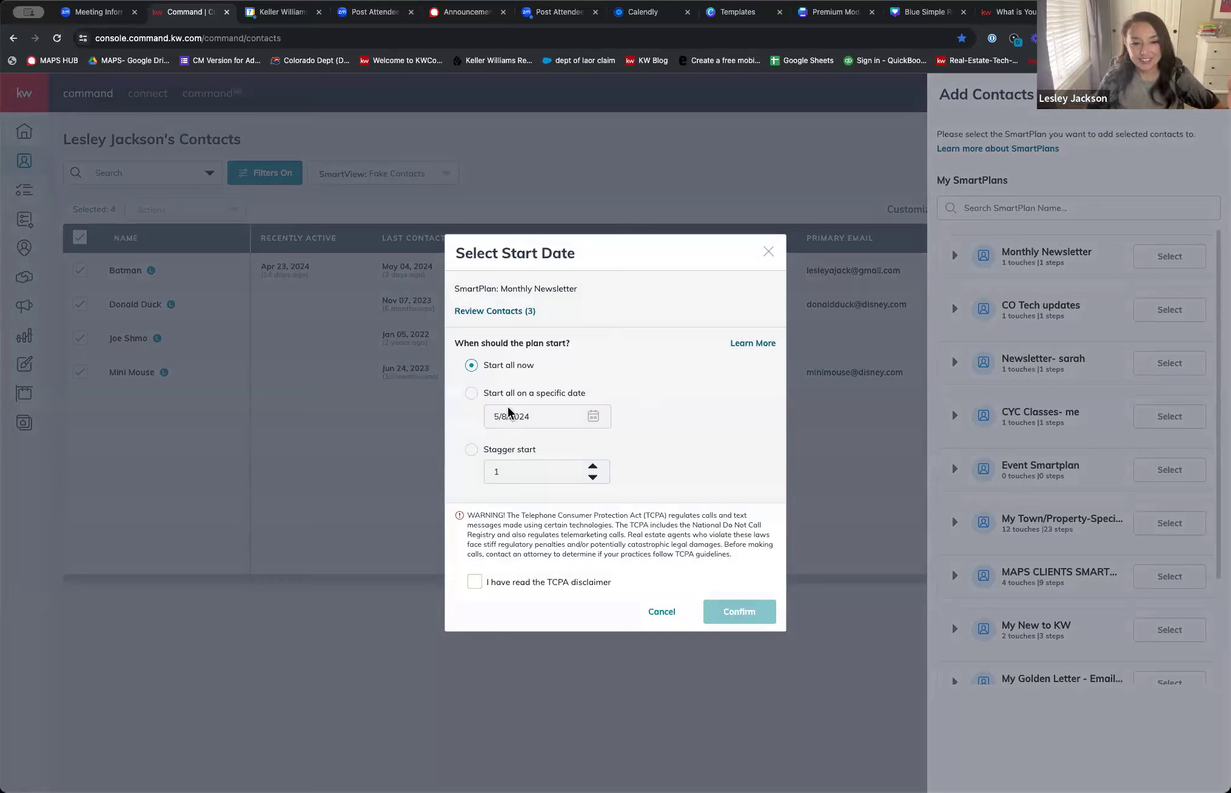
Set the plan to start for all contacts on 5/31/2024 with the TCPA disclaimer accepted, and cancel adding them to the SmartPlan.
left_click(472, 393)
left_click(502, 417)
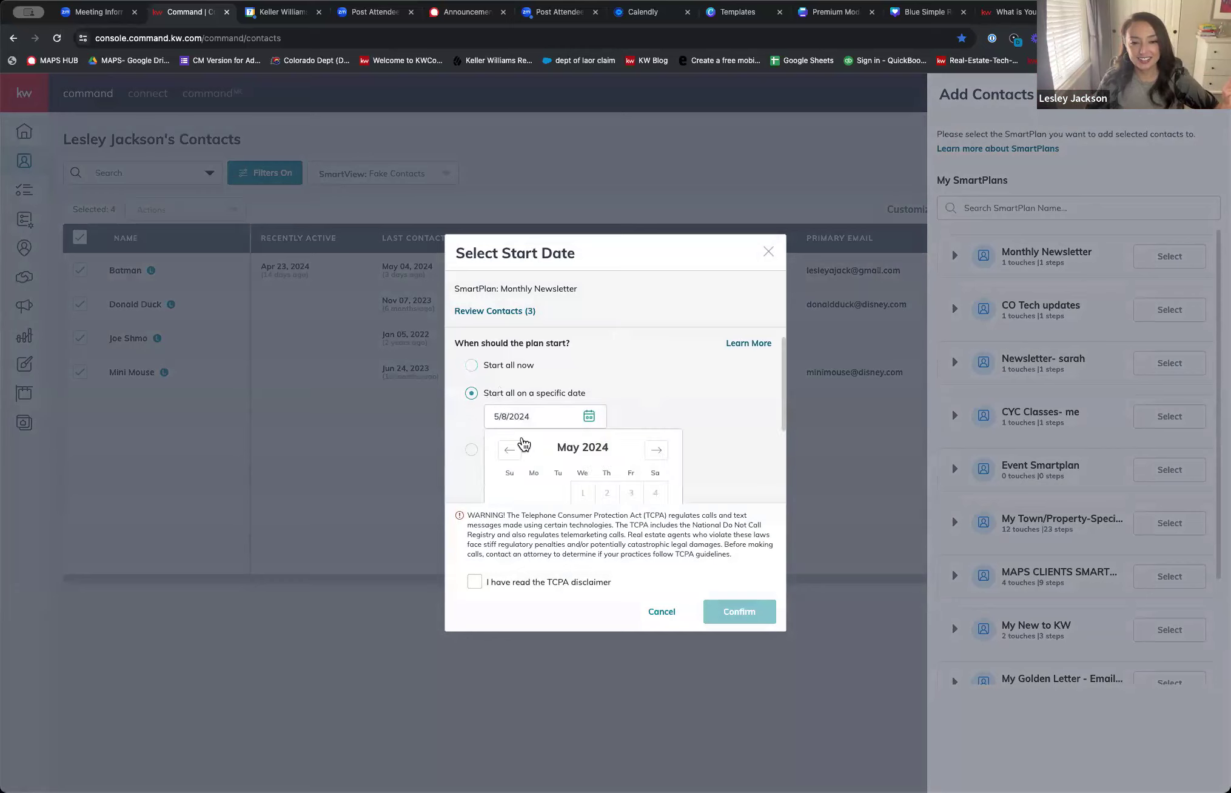
scroll(545, 454, "down", 2)
left_click(631, 460)
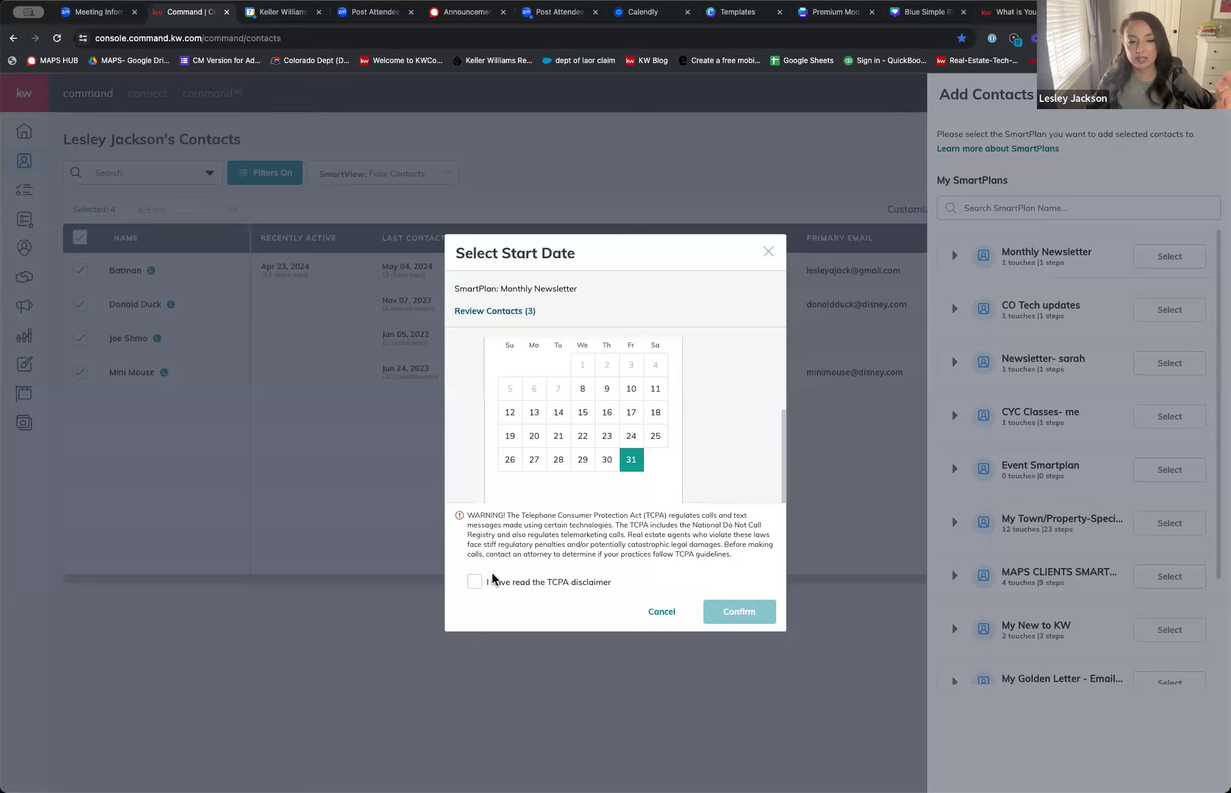
left_click(475, 582)
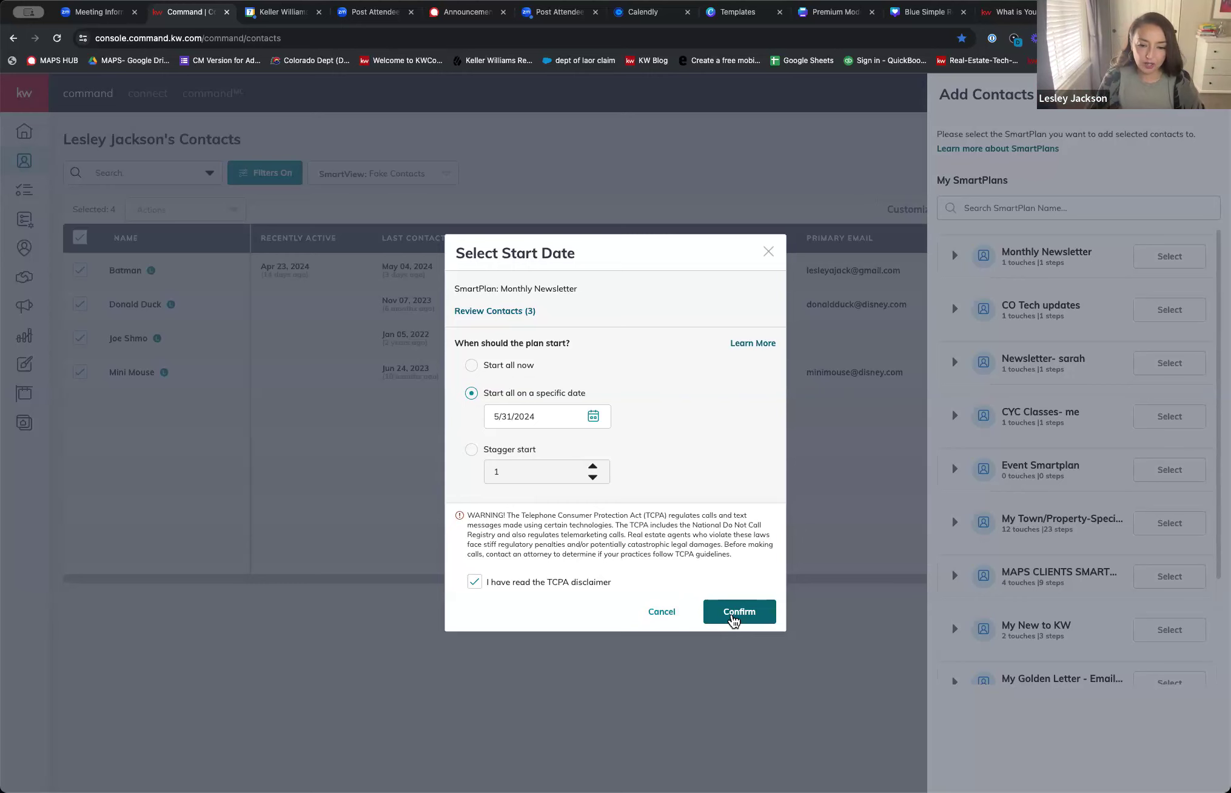
left_click(661, 611)
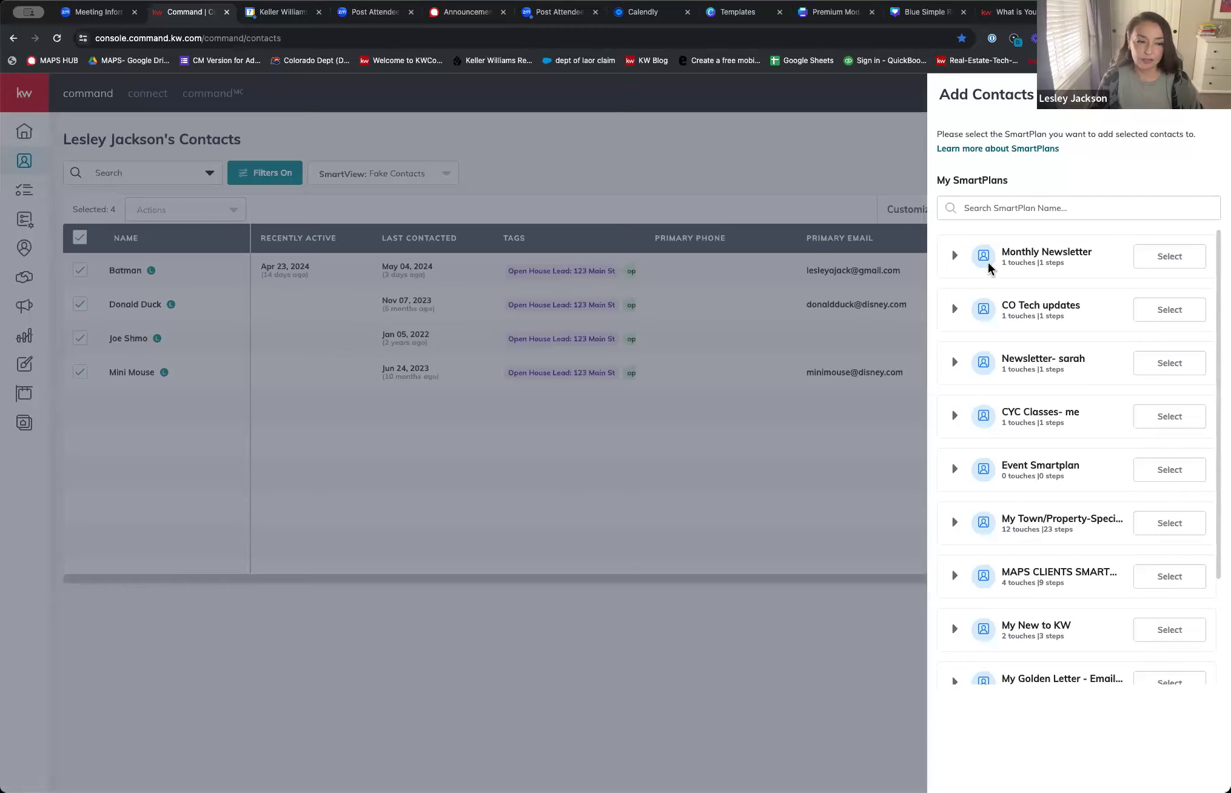
key("Escape")
Visit the saved Designs and go to the email metrics in Reports.
left_click(25, 364)
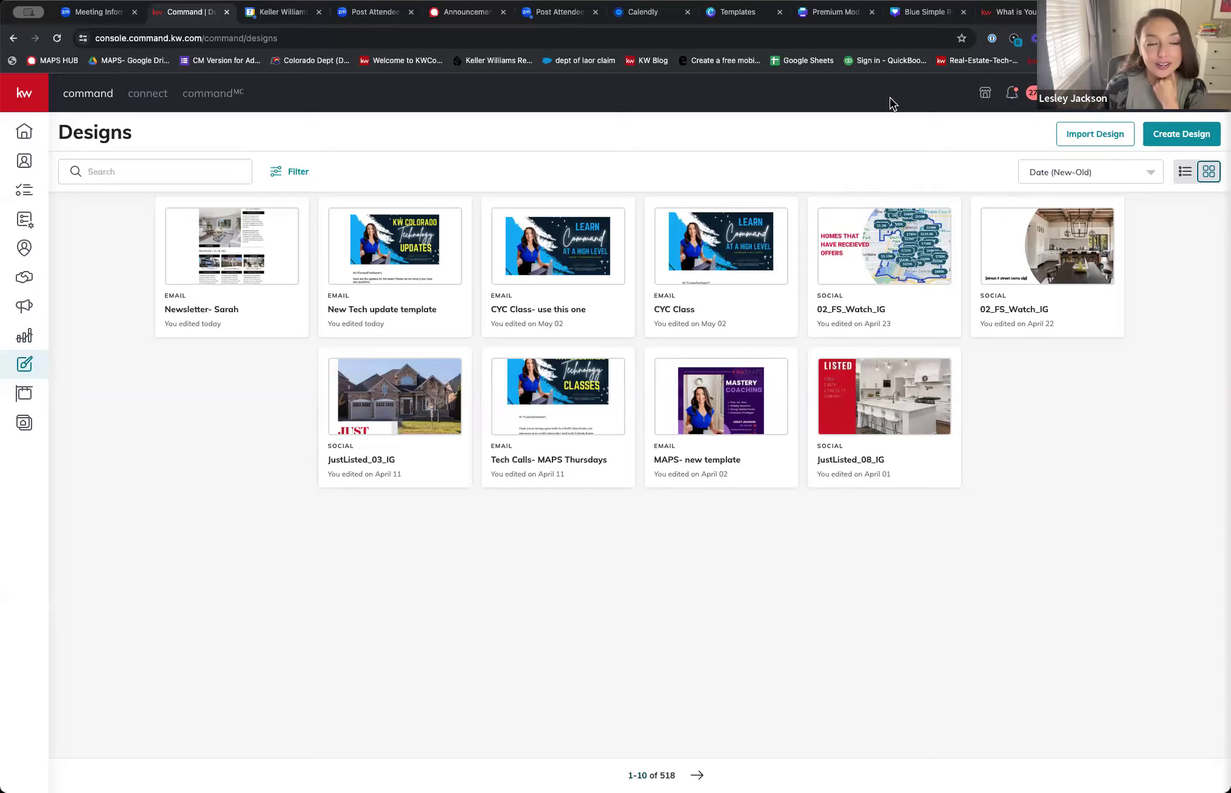
left_click(24, 93)
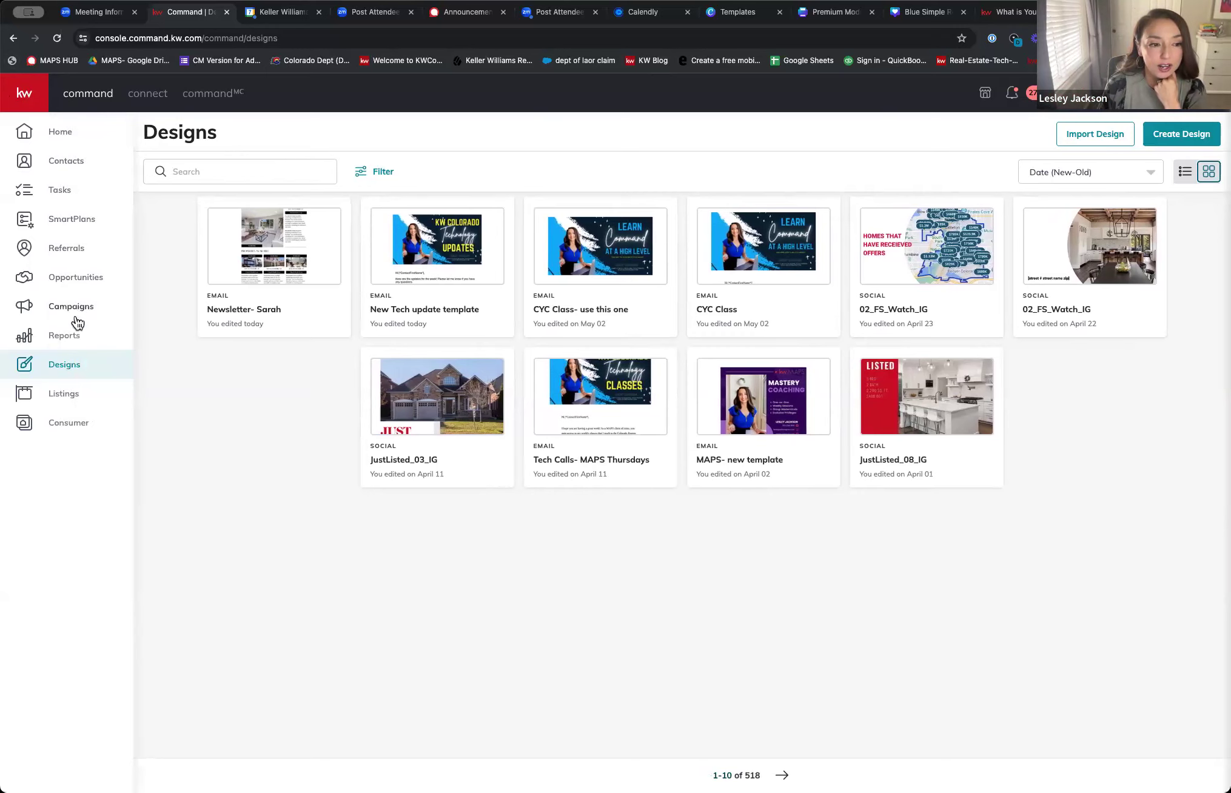
left_click(65, 337)
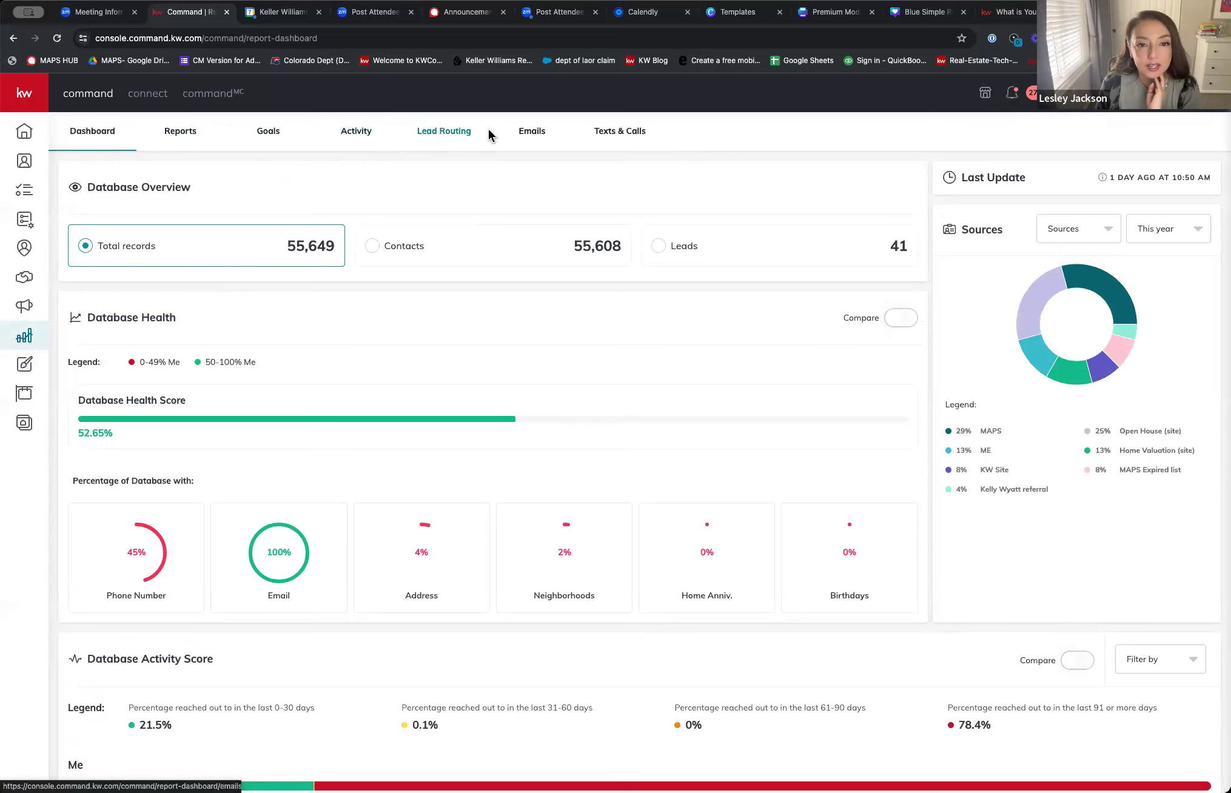
left_click(530, 137)
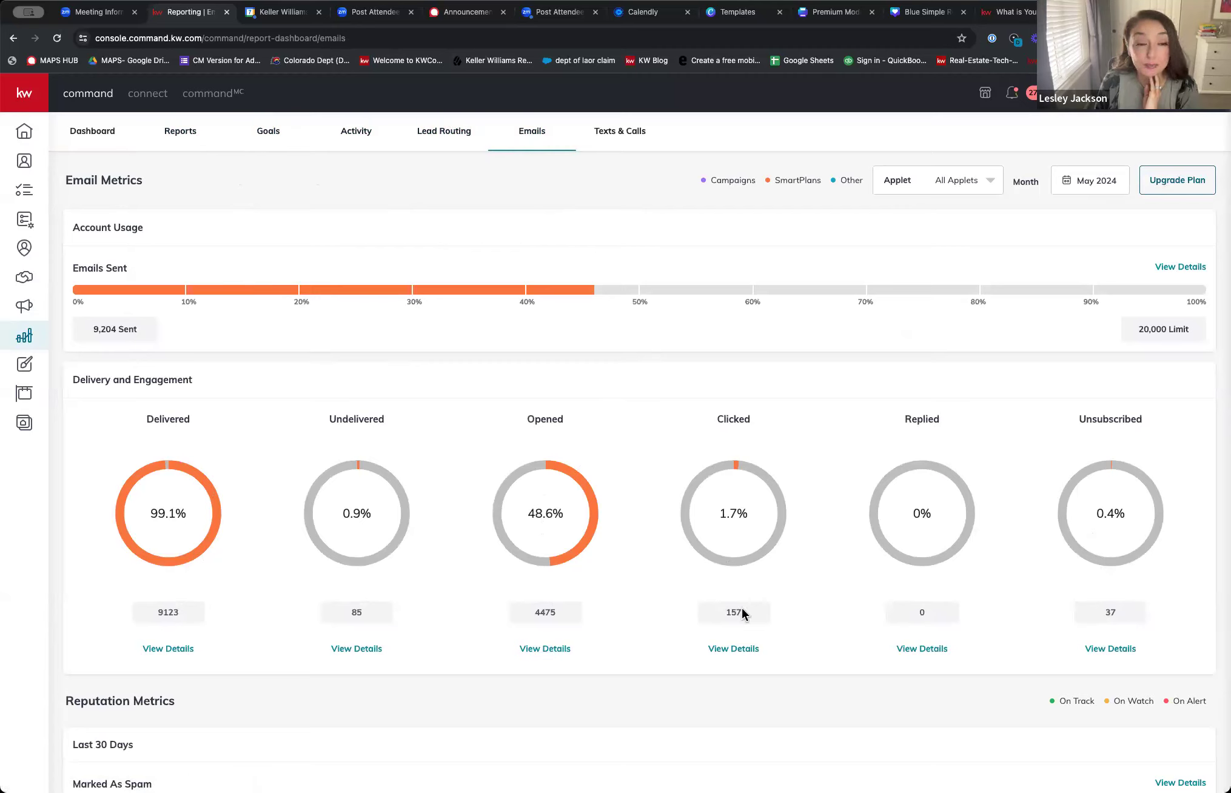
View the details of recipients who opened emails, page through the list and close it.
left_click(545, 649)
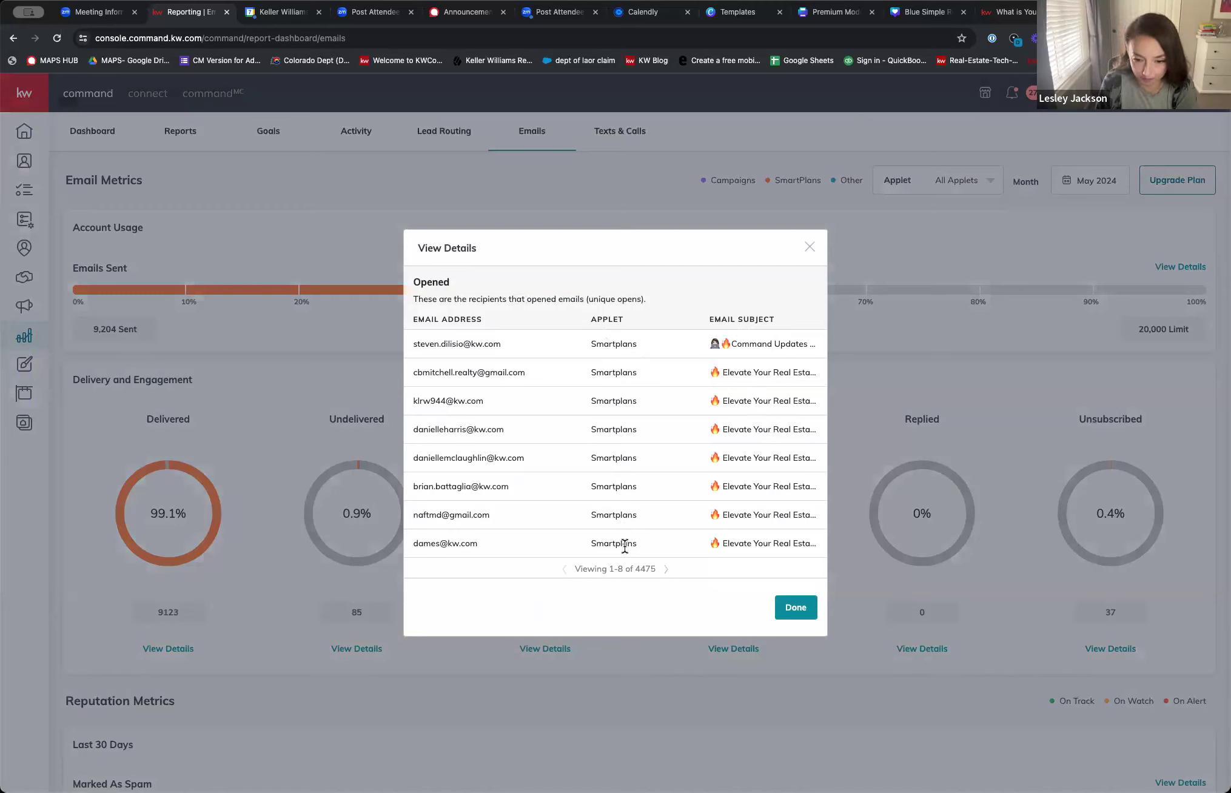
left_click(667, 570)
left_click(666, 570)
left_click(669, 569)
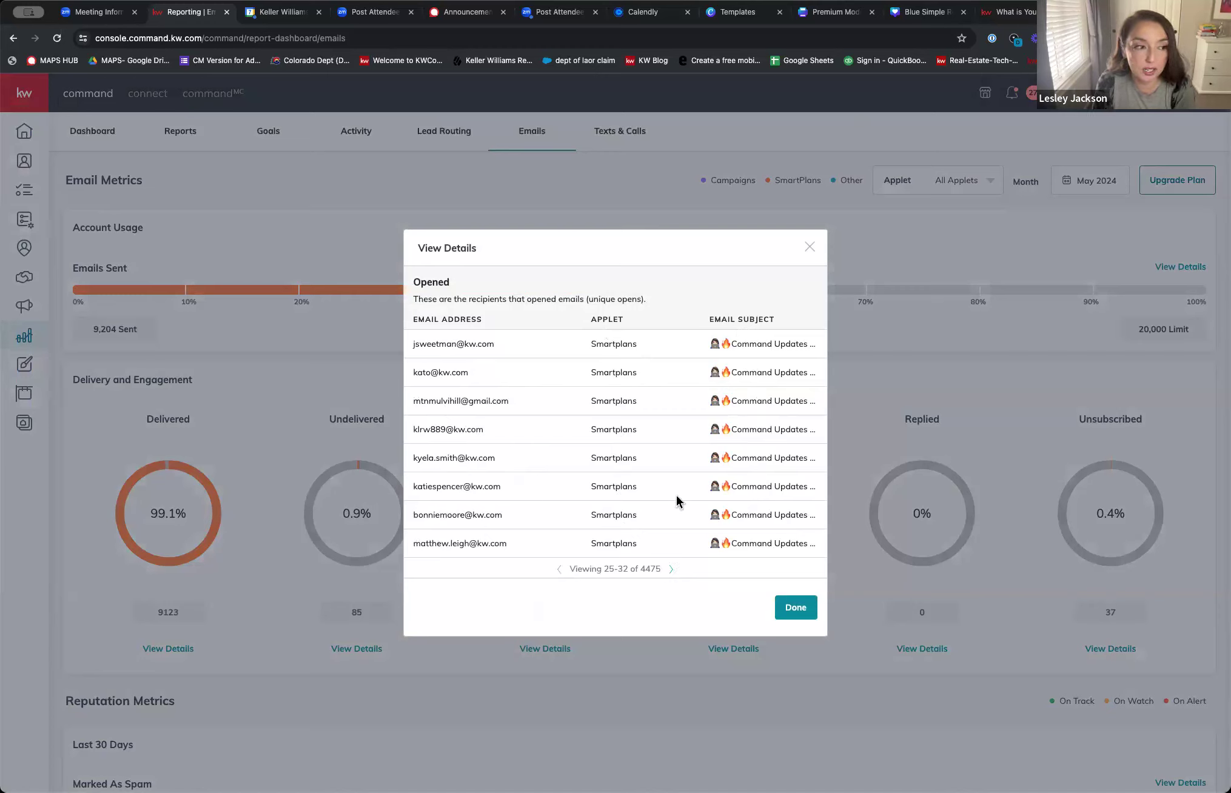
left_click(671, 570)
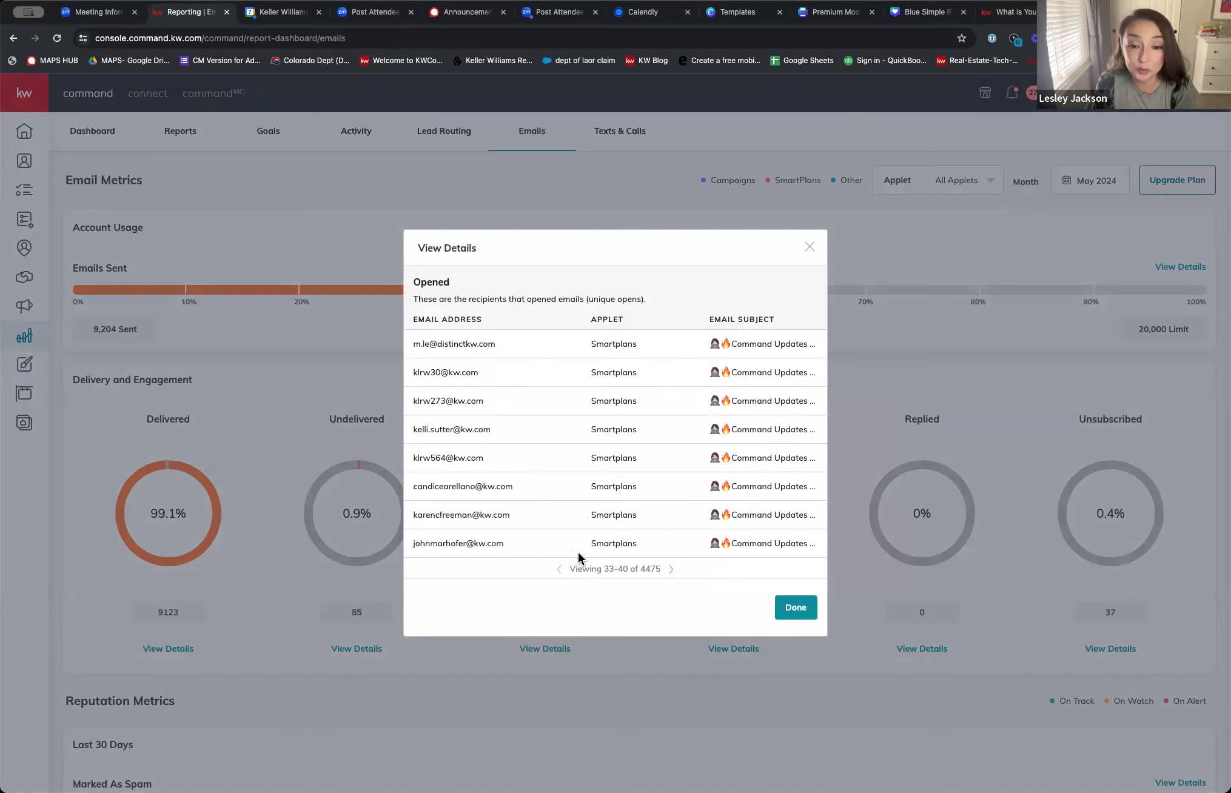
left_click(809, 247)
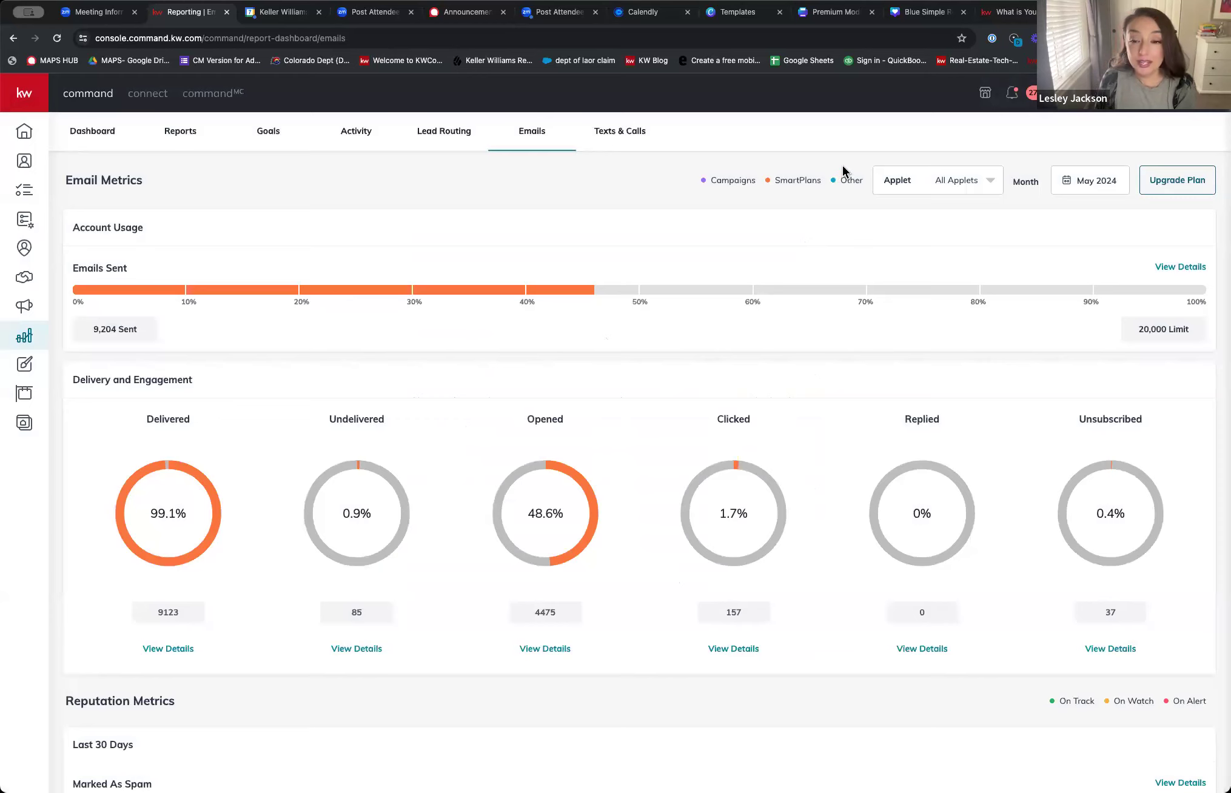